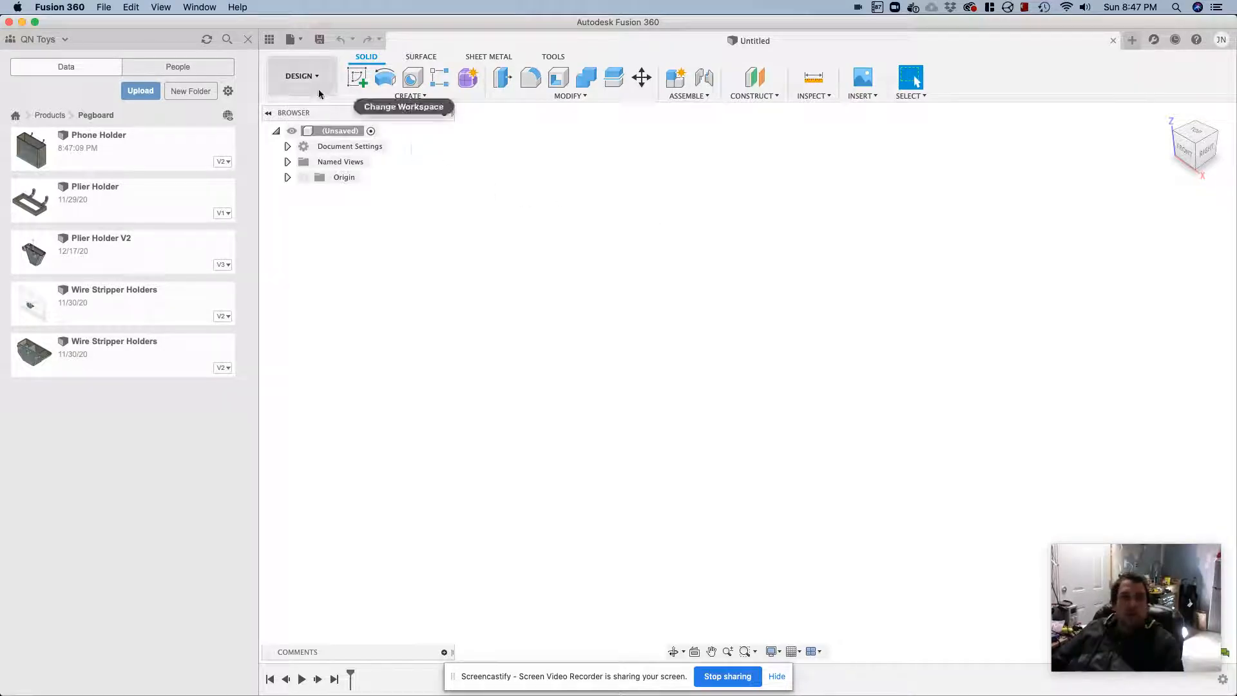
Start a new sketch on the horizontal XY origin plane, viewed from the top
left_click(361, 78)
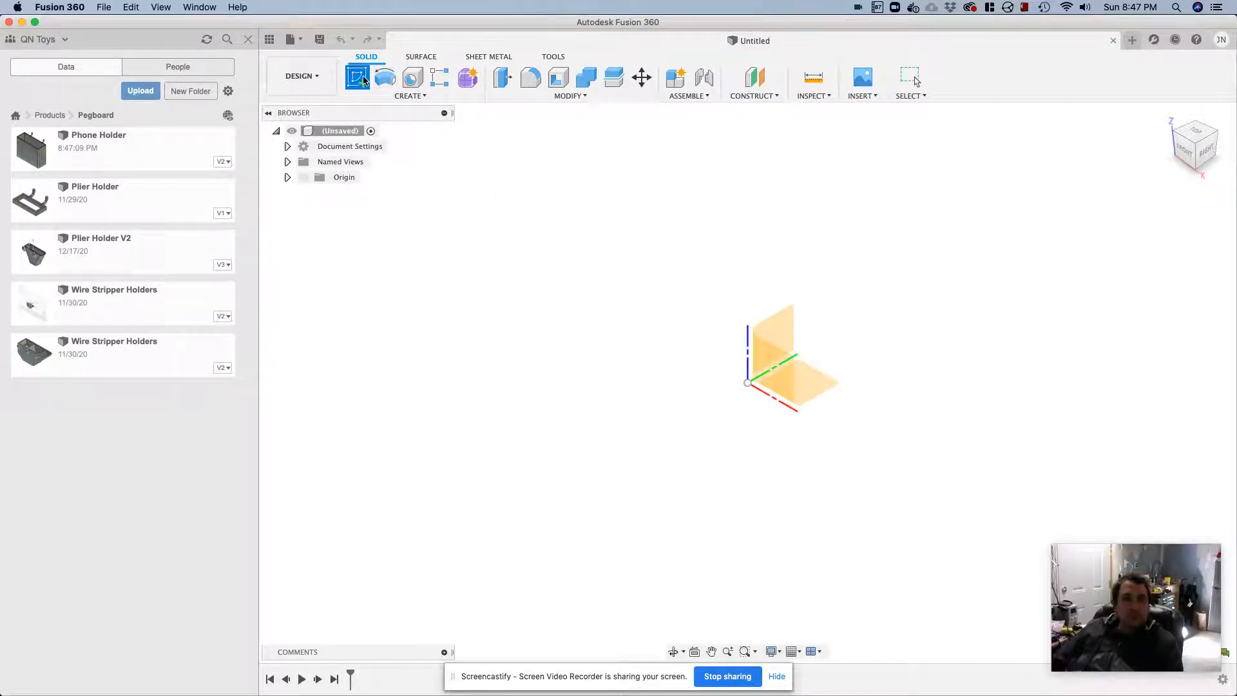
left_click(781, 342)
left_click(1188, 133)
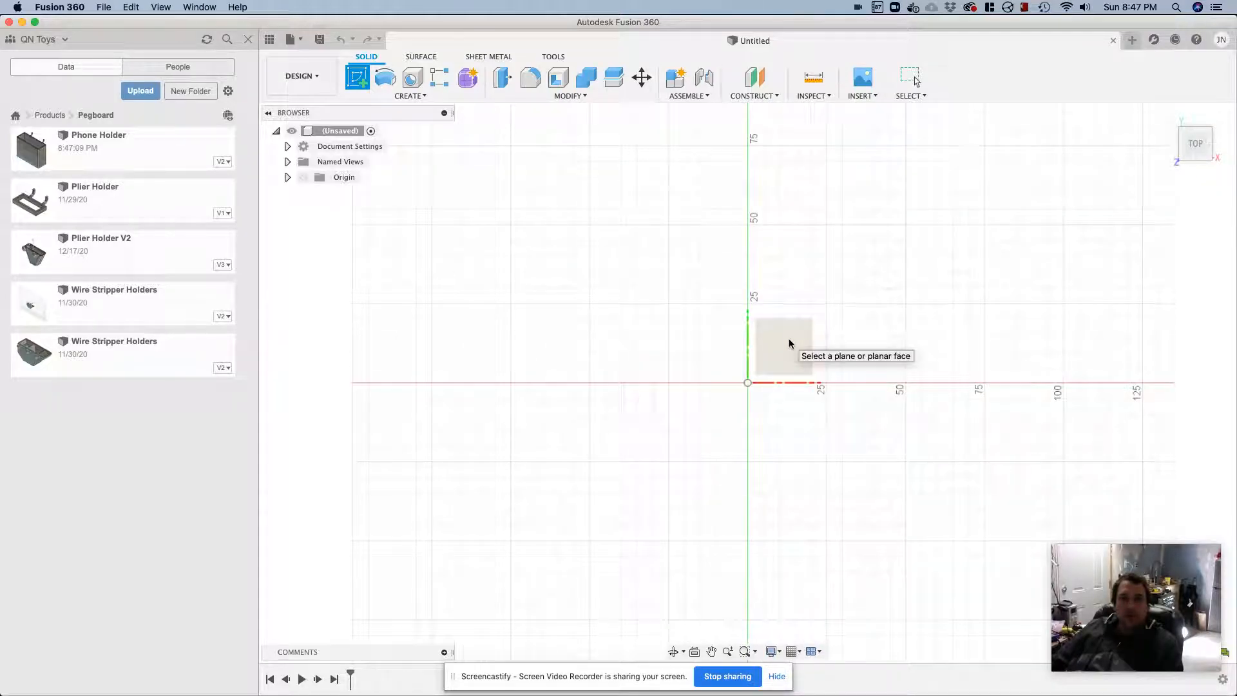
left_click(790, 343)
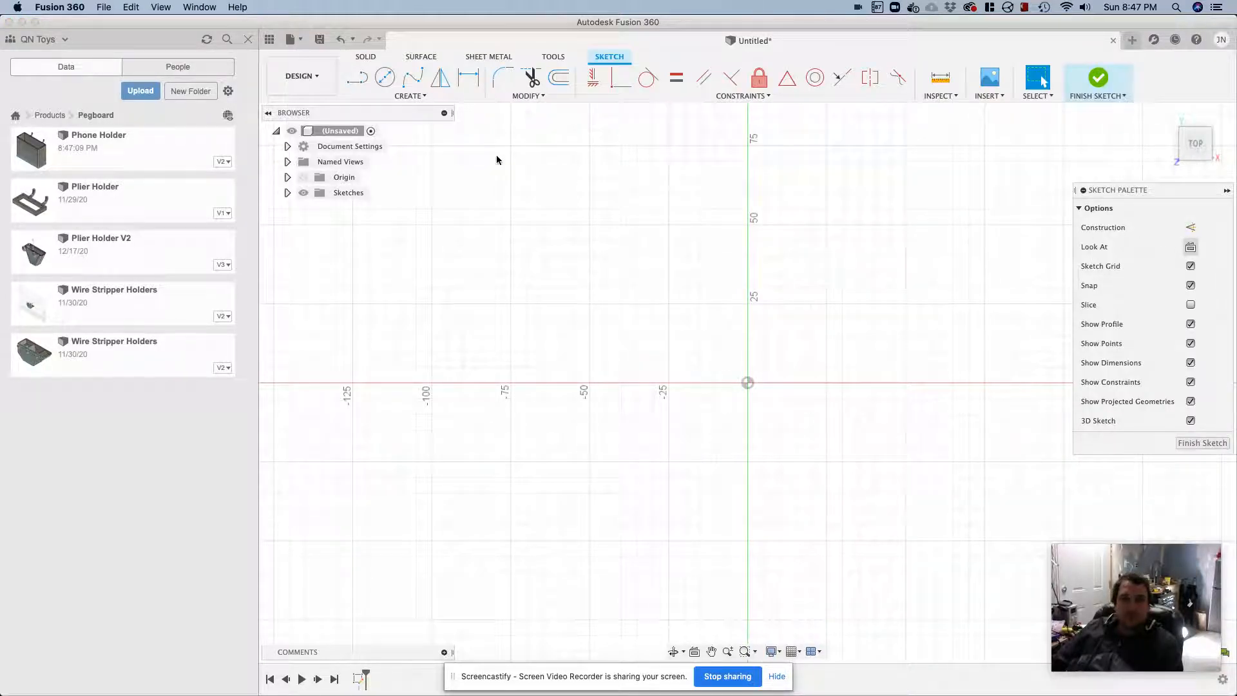
left_click(410, 95)
mouse_move(396, 121)
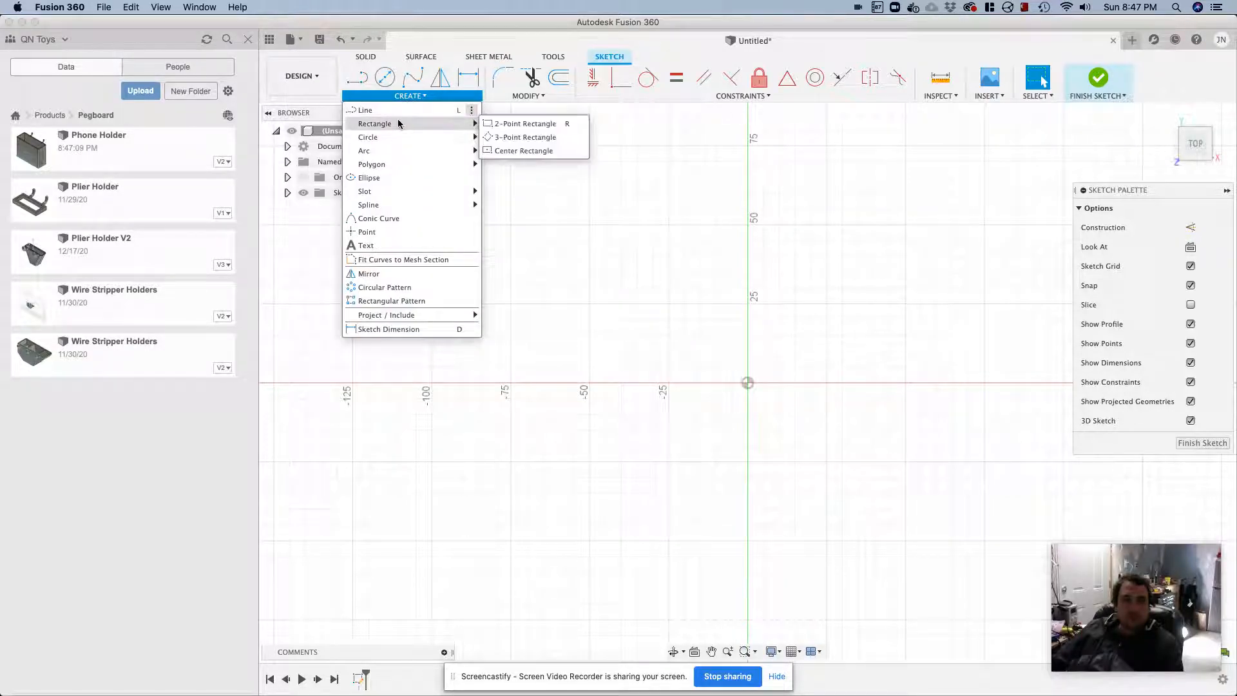
left_click(518, 123)
left_click(647, 346)
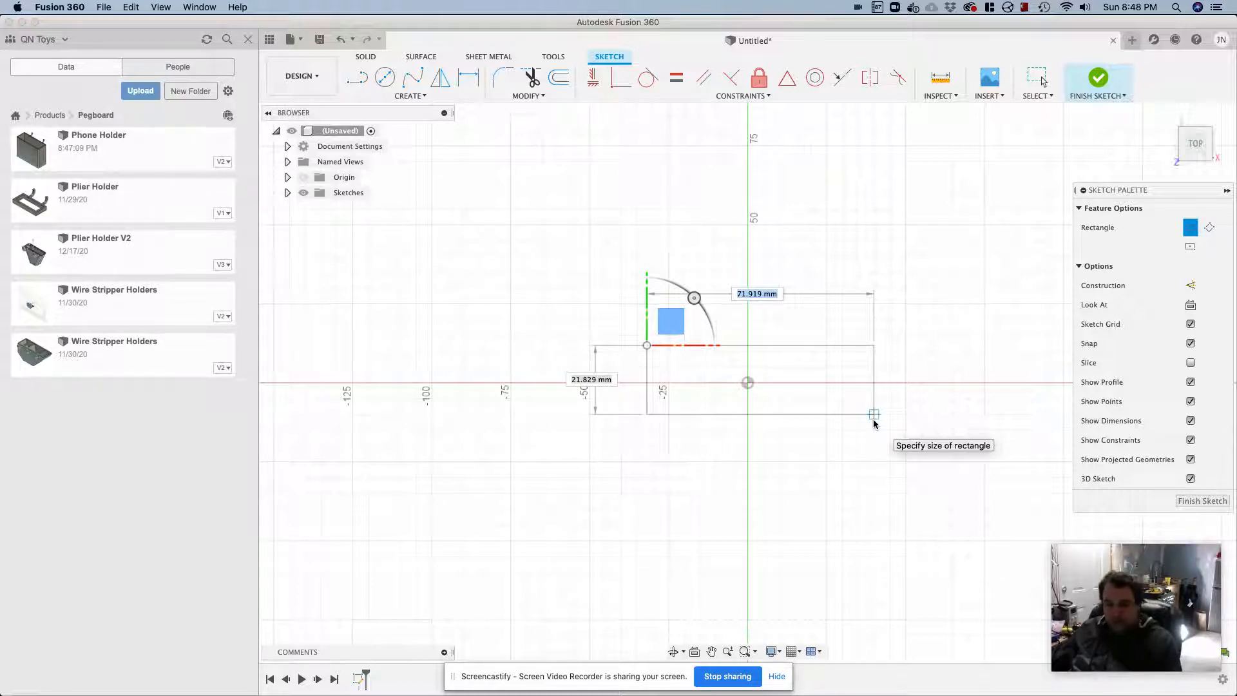
key("Tab")
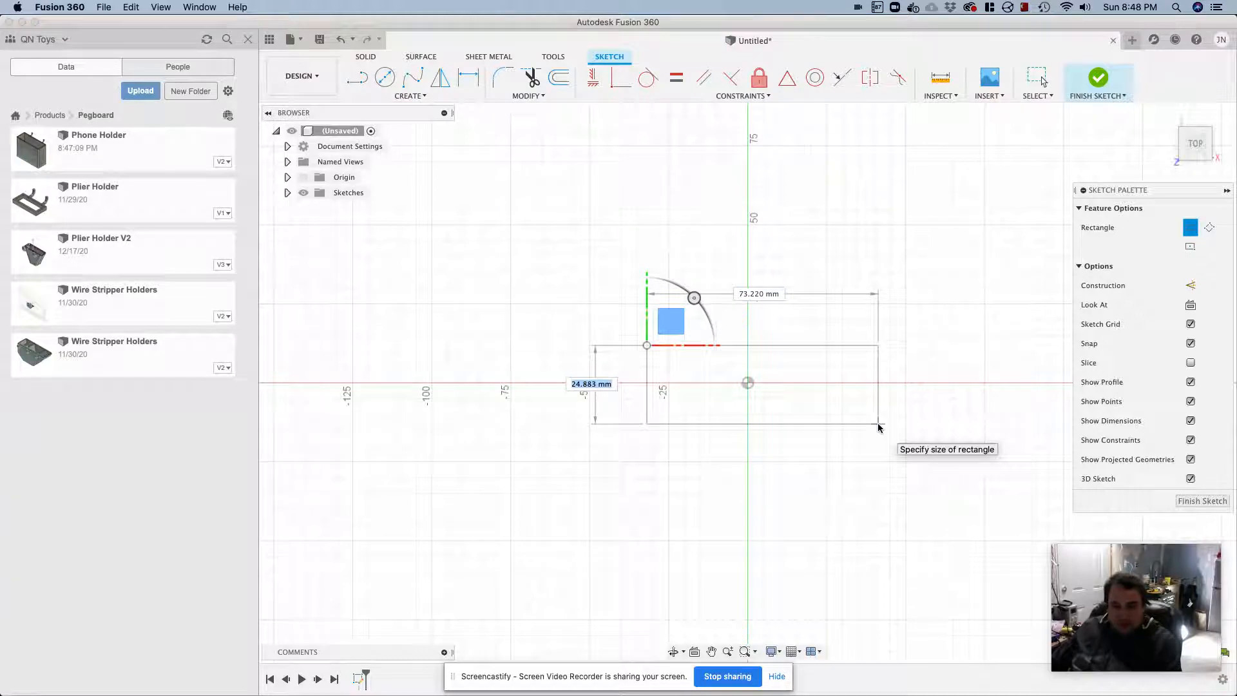
key("Escape")
Add a user parameter named screwDriverHoleSize in mm with the expression 15
left_click(530, 96)
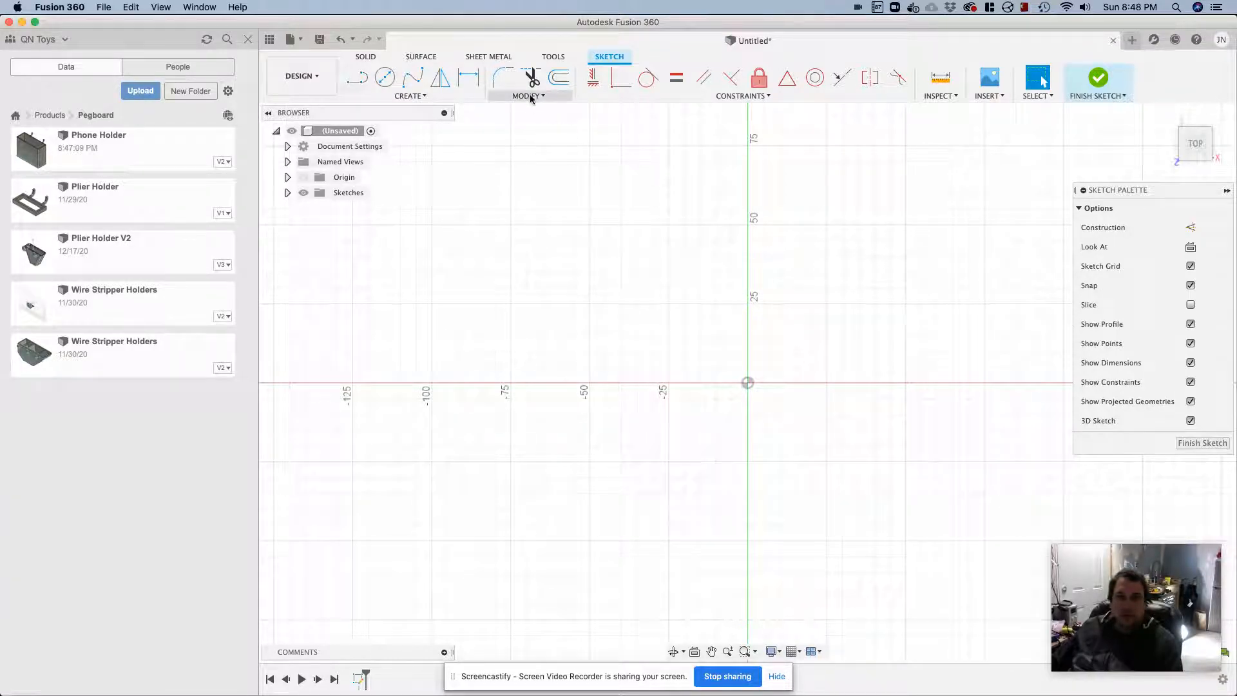
left_click(536, 206)
left_click(442, 212)
left_click(442, 211)
type("s")
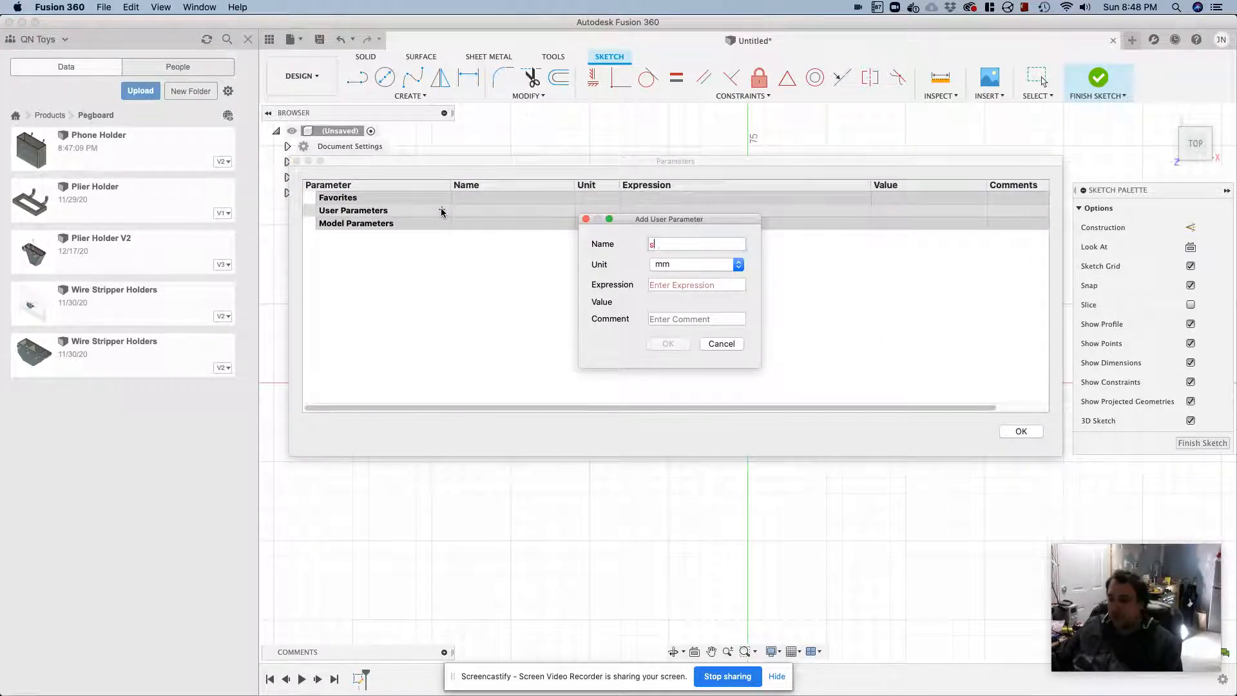
type("crewDriverHoleSize")
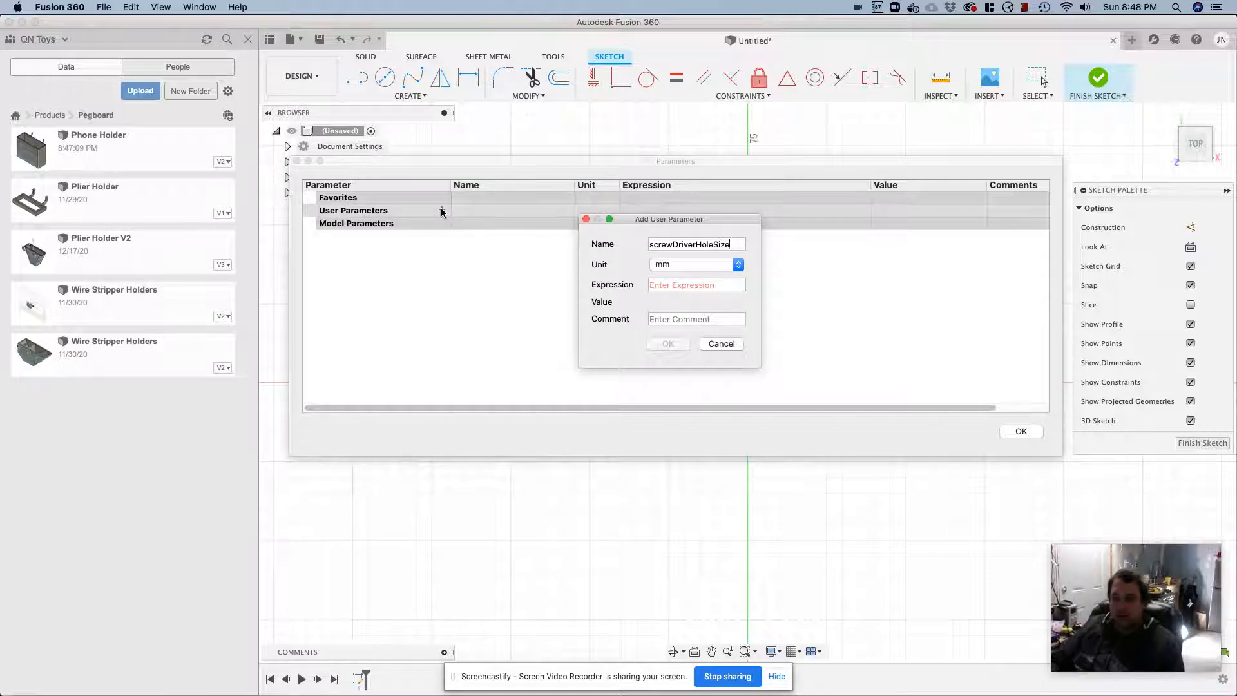
key("Tab")
key("Tab")
key("shift+Tab")
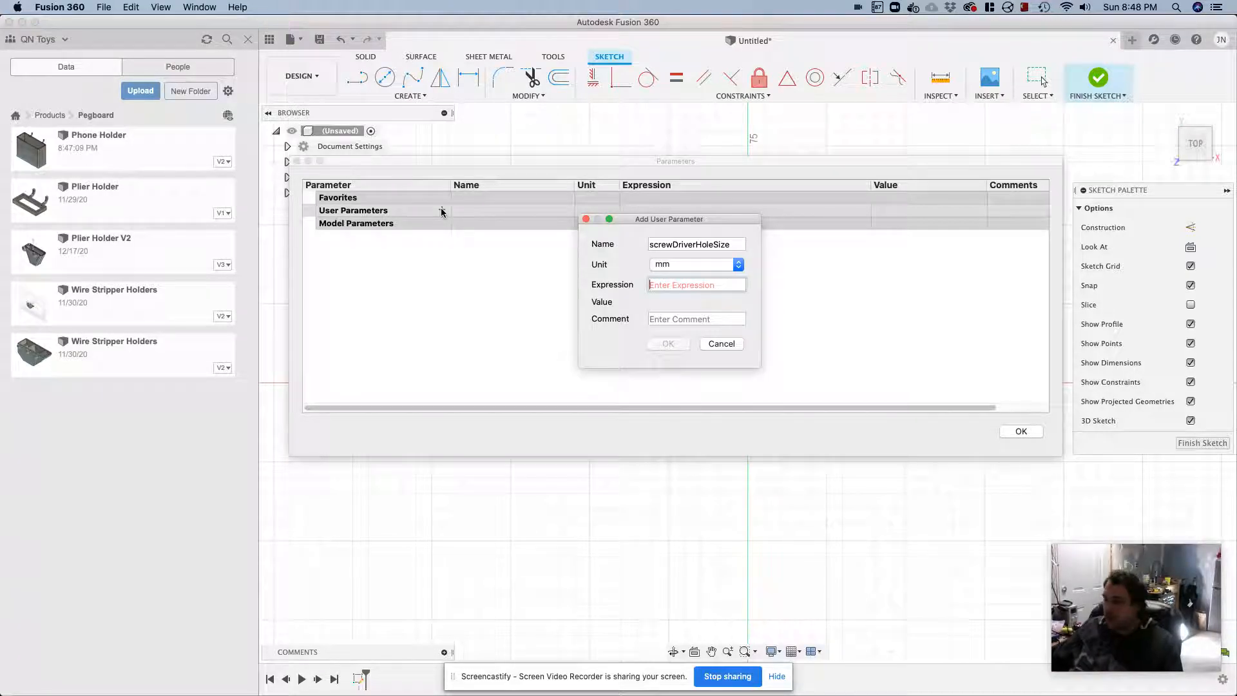
type("15")
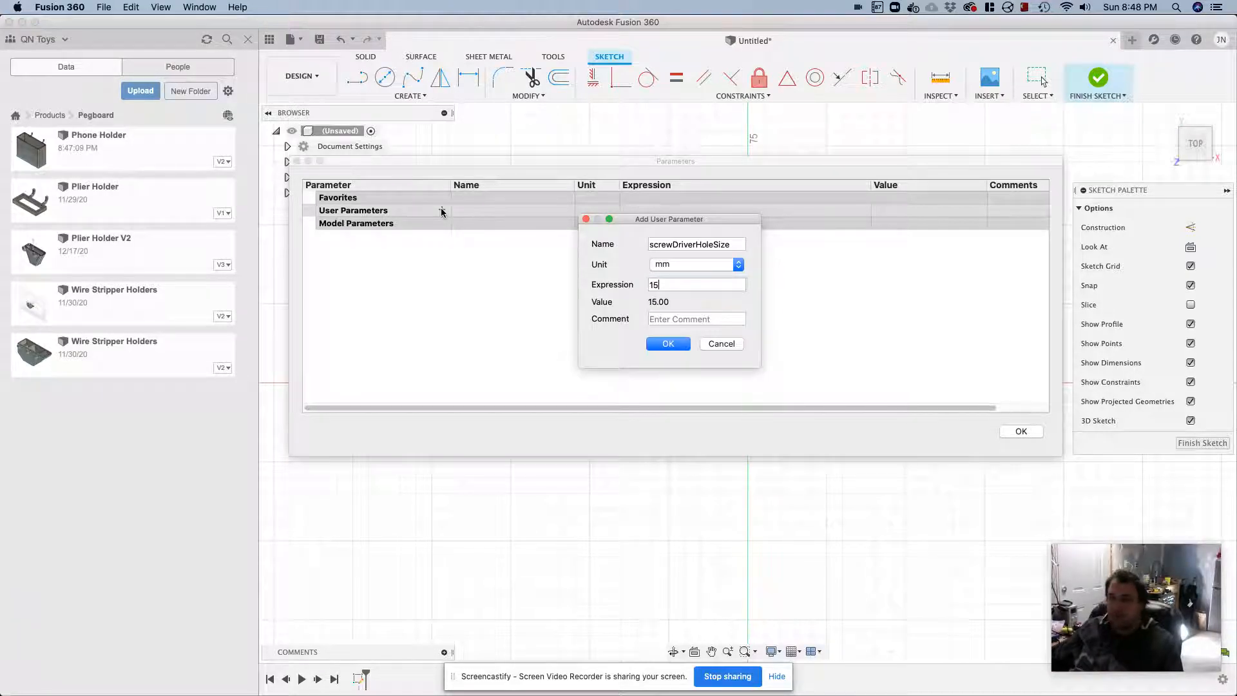
left_click(666, 343)
Add a user parameter named height in mm with the expression 65
left_click(441, 210)
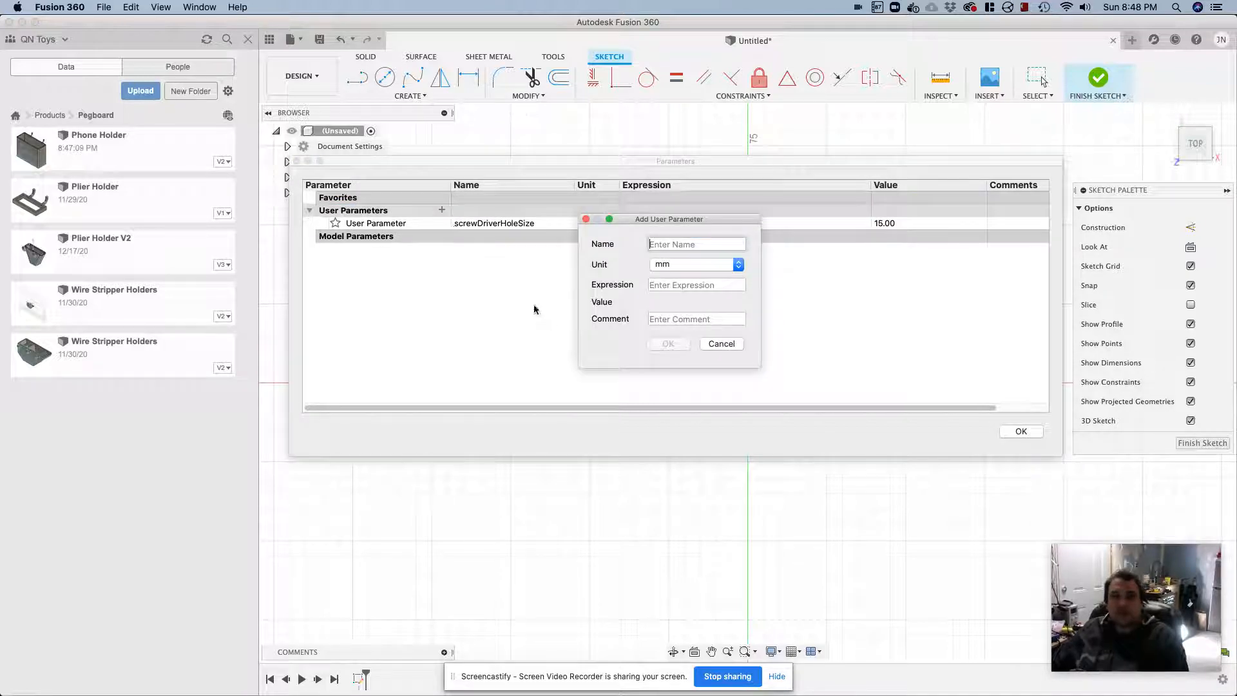
type("height")
key("Tab")
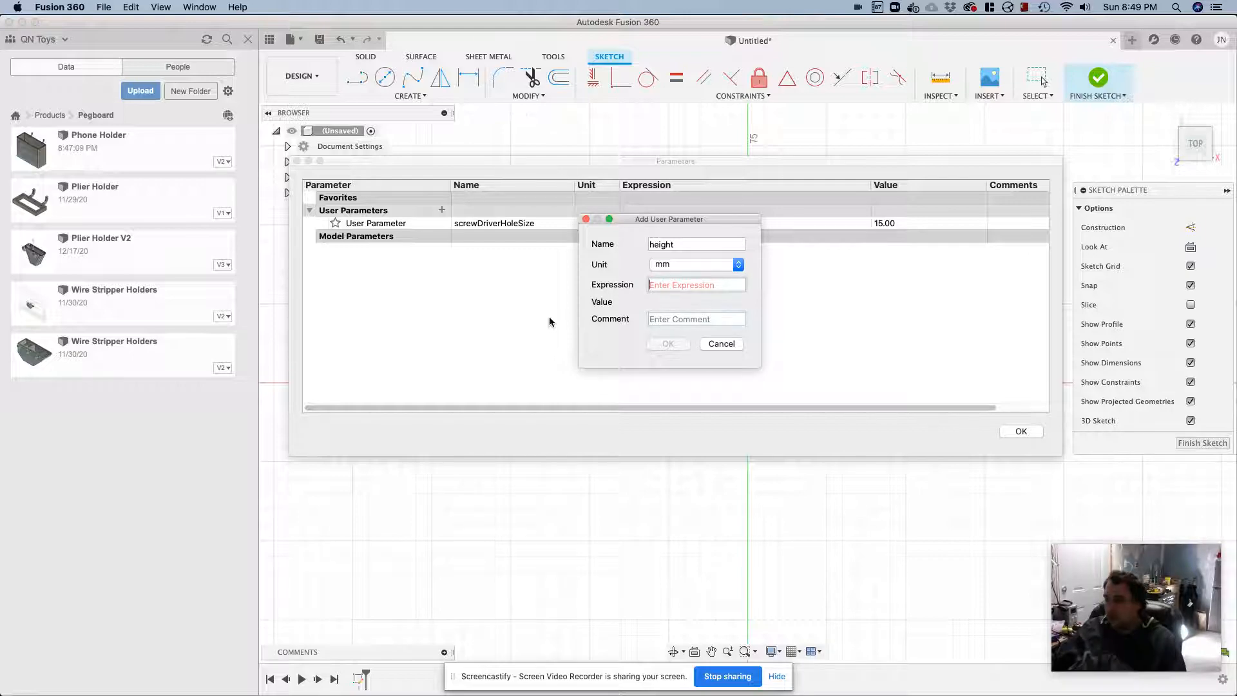
type("65")
left_click(669, 344)
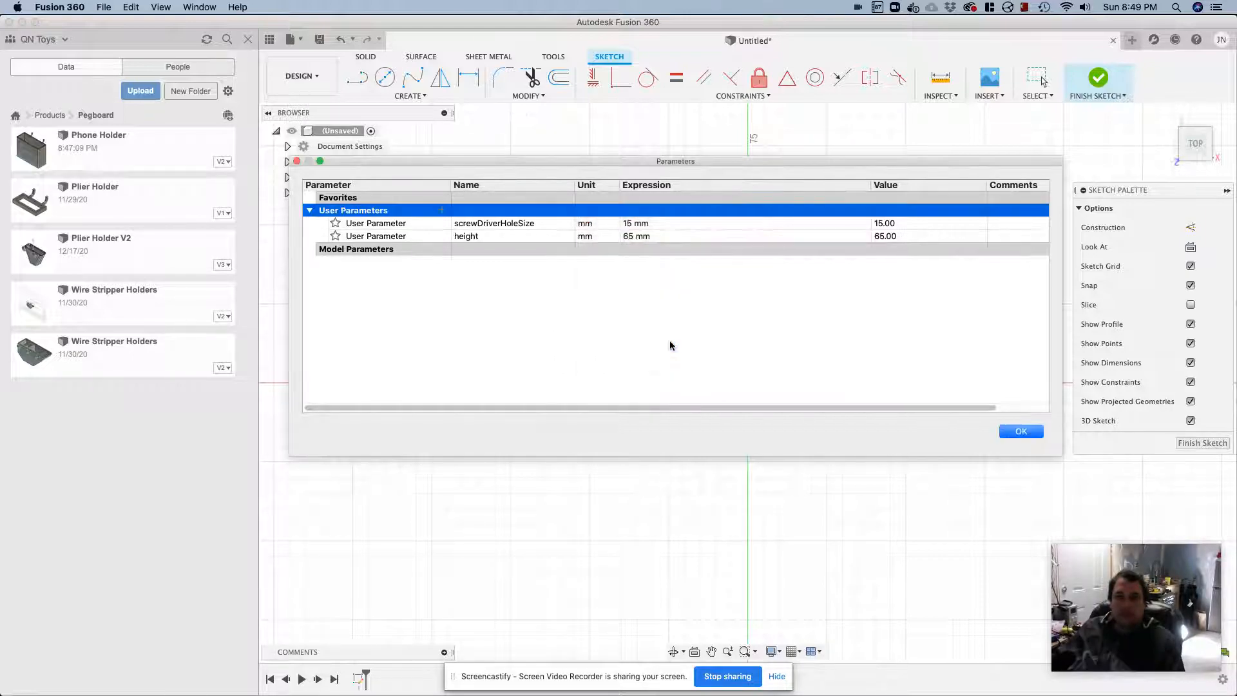
Add a user parameter named tweezerWidth in mm with the expression 20
left_click(442, 209)
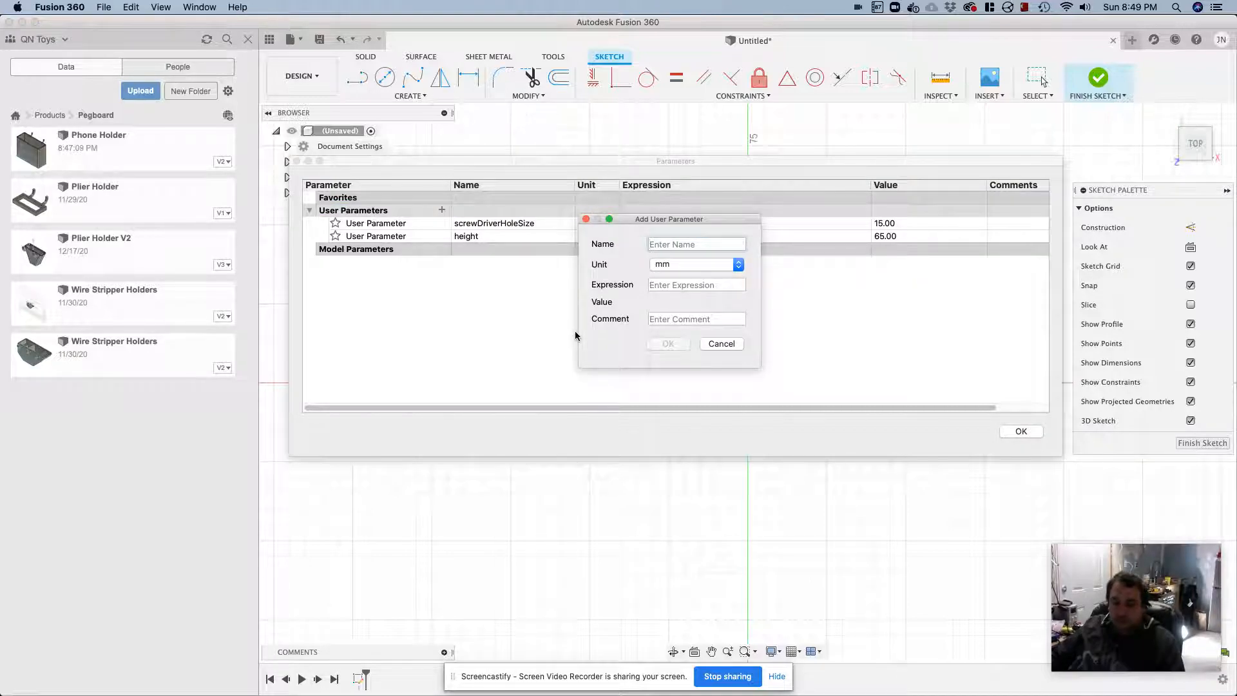
type("twe")
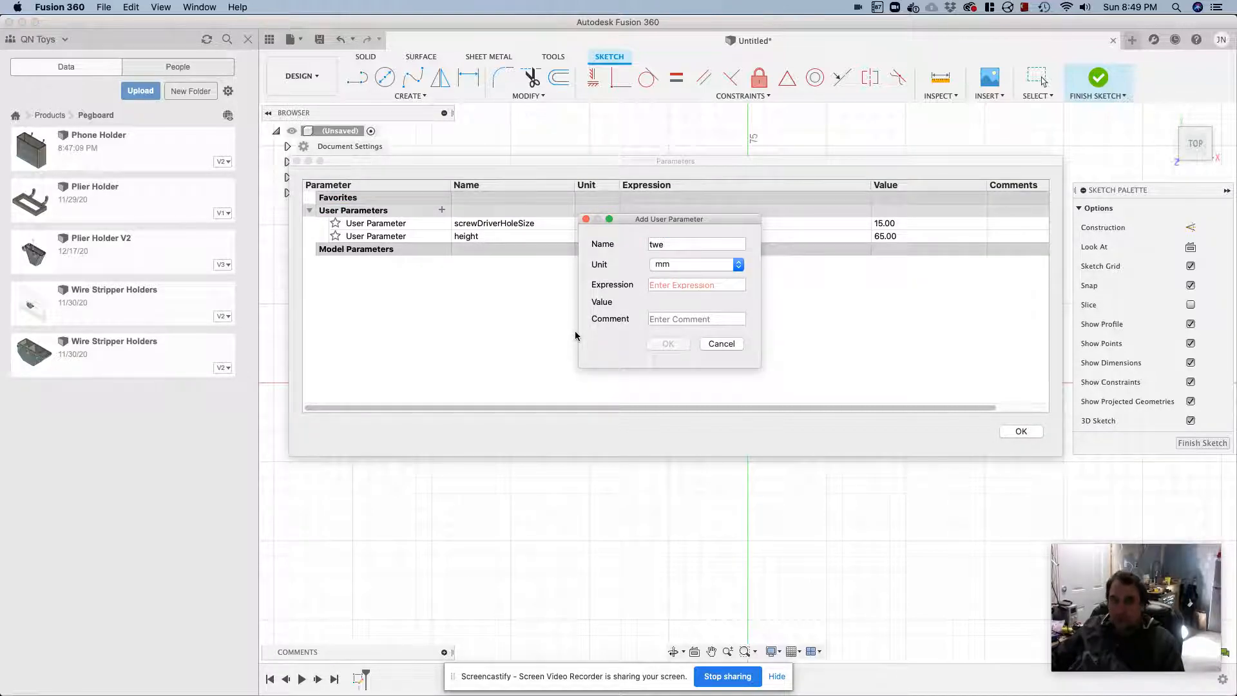
type("ezerWidth")
key("Tab")
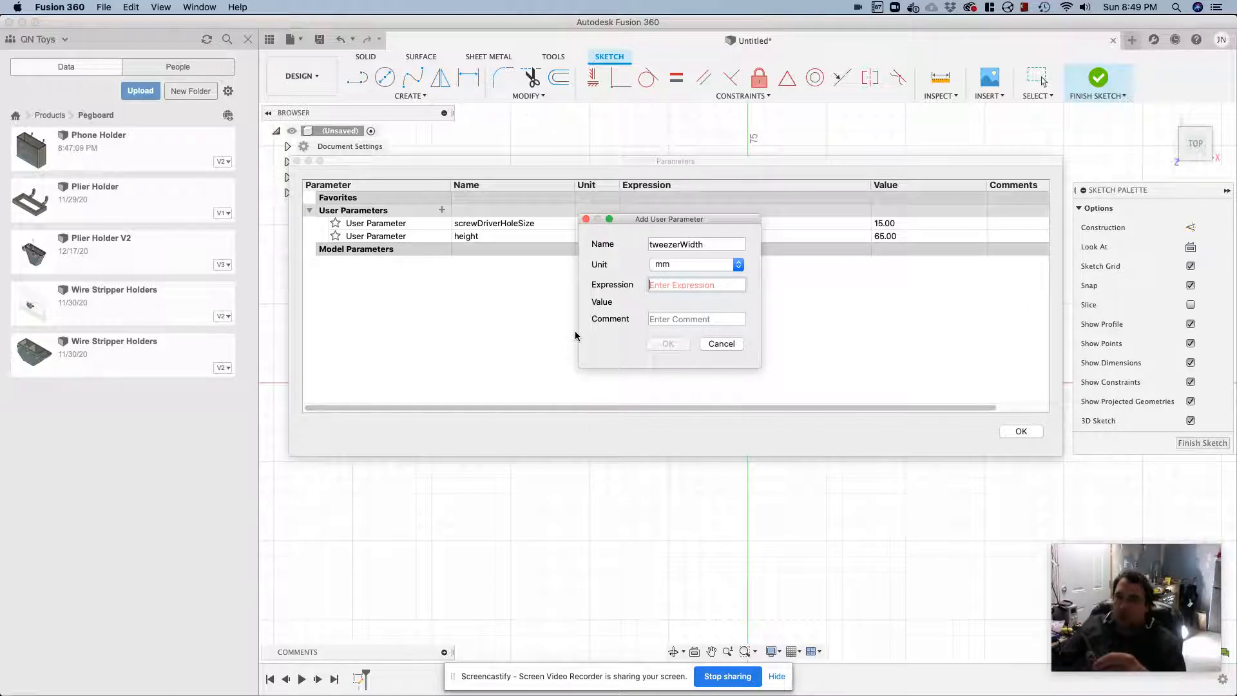
type("20")
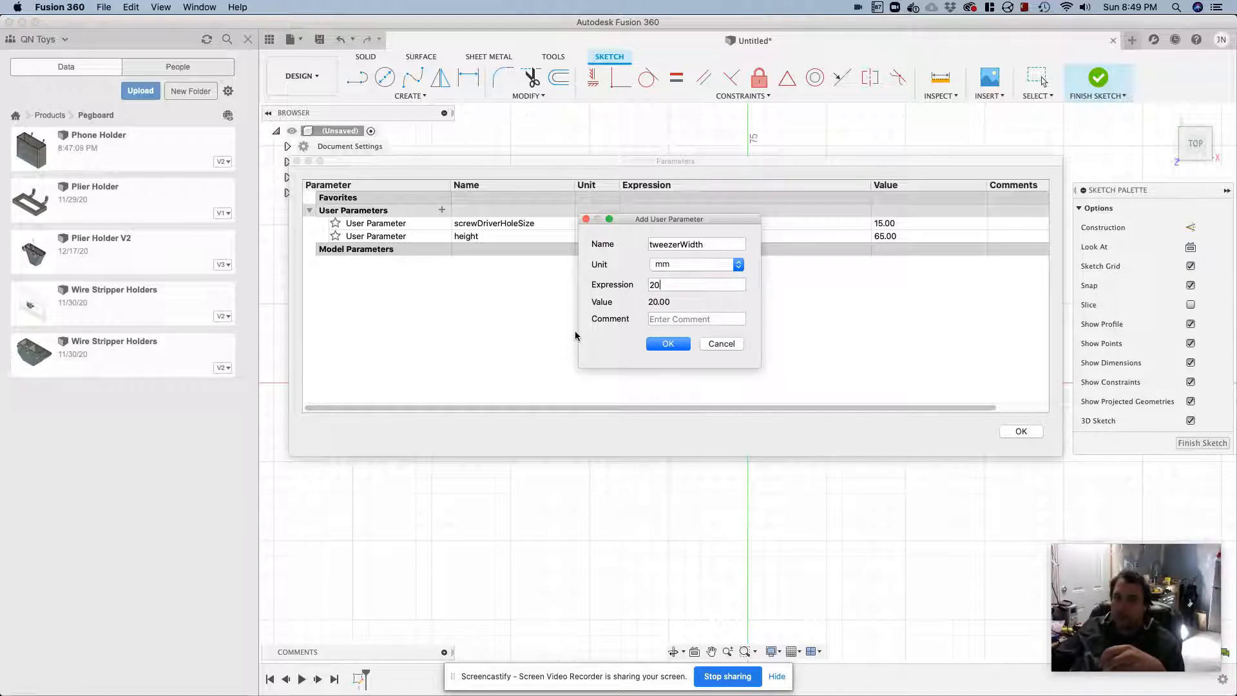
left_click(667, 343)
Add a user parameter named tweezerDepth in mm with the expression 15
left_click(442, 209)
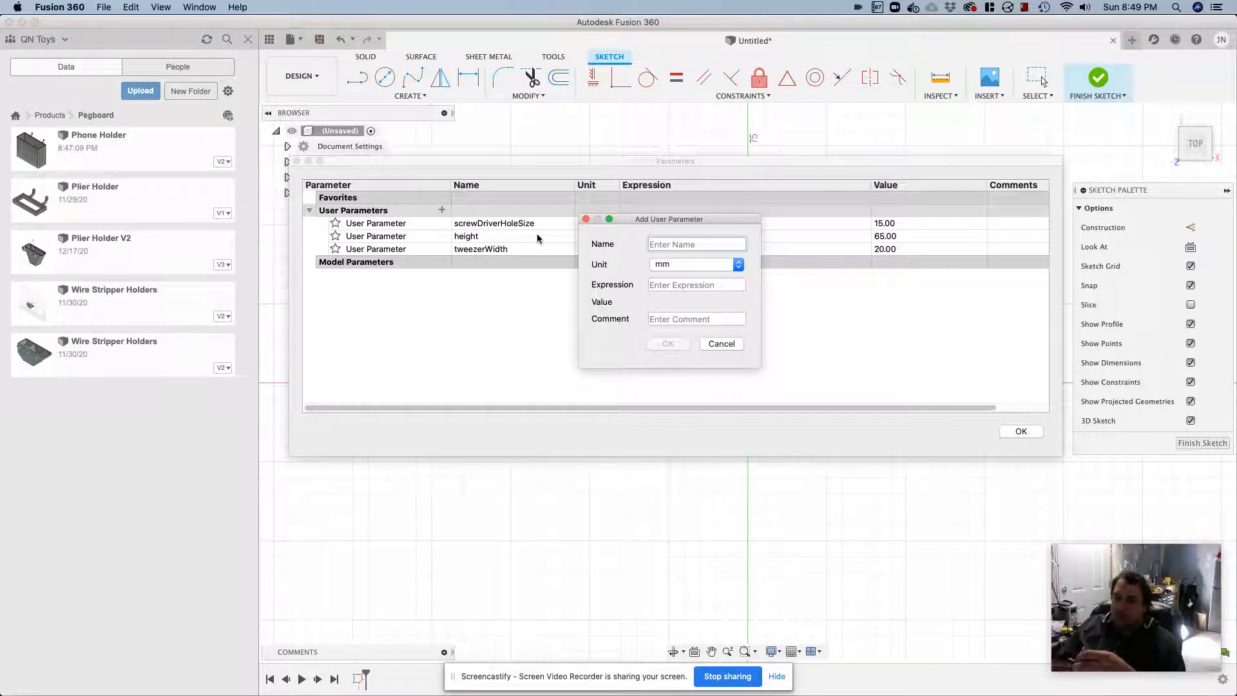
type("tweezerDepth")
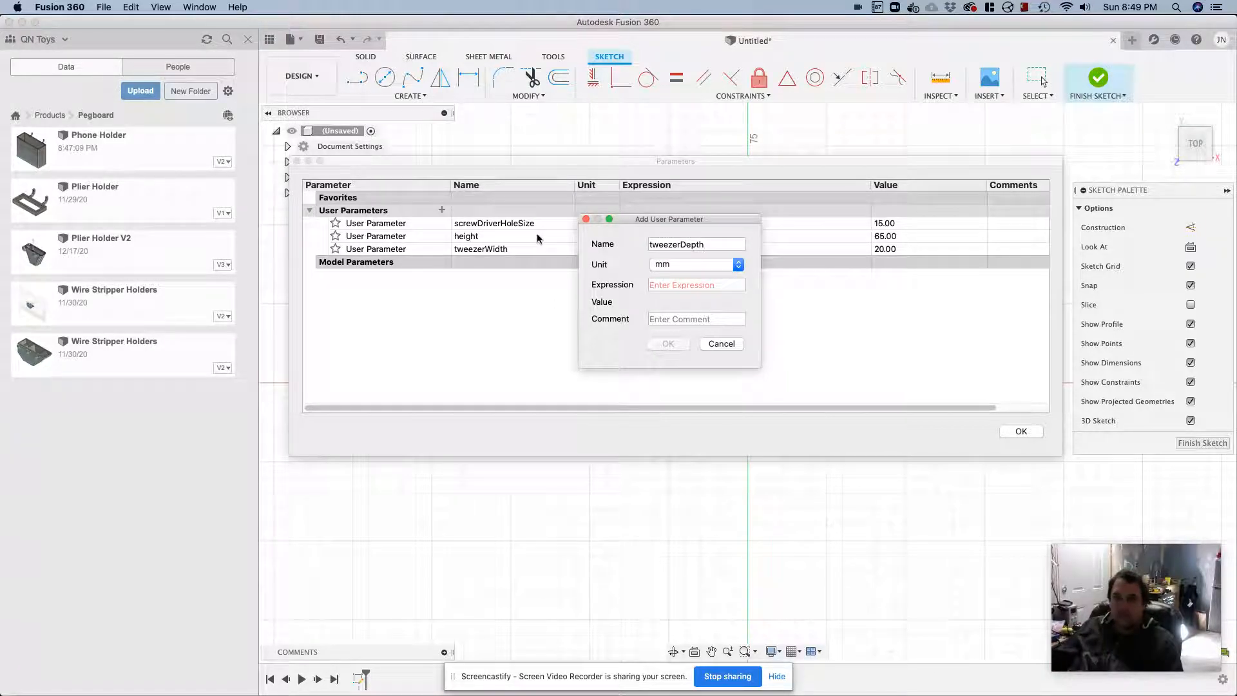
left_click(659, 283)
type("15")
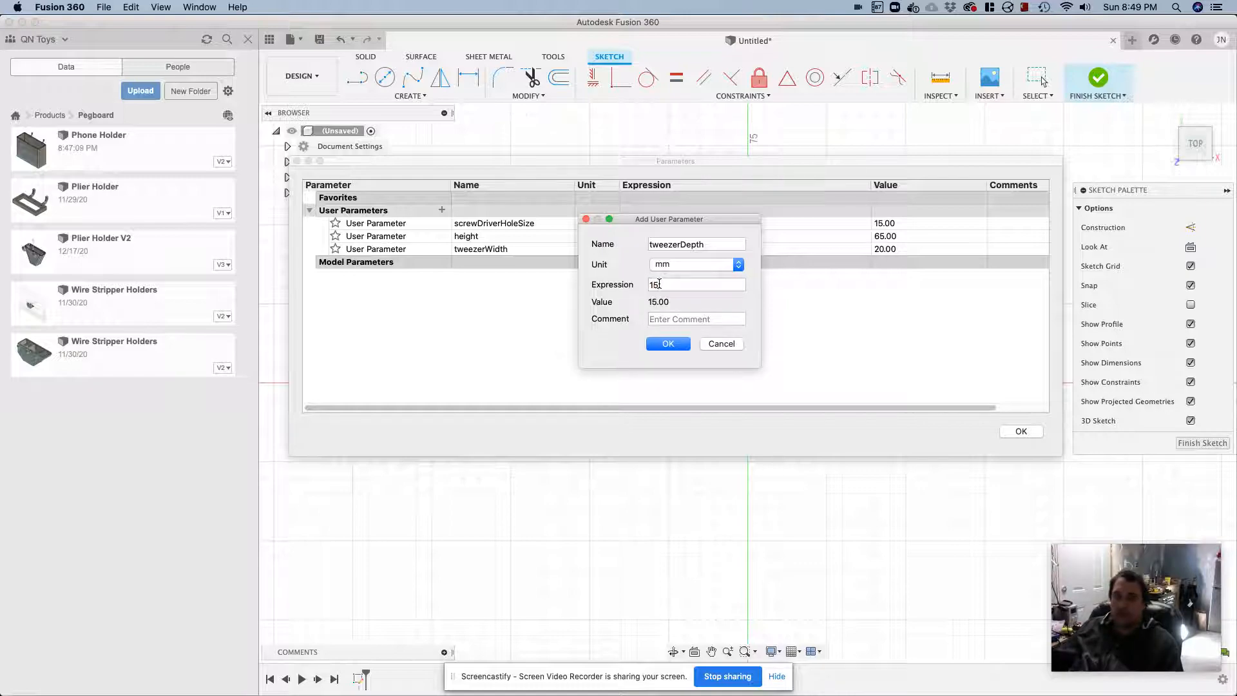
left_click(670, 344)
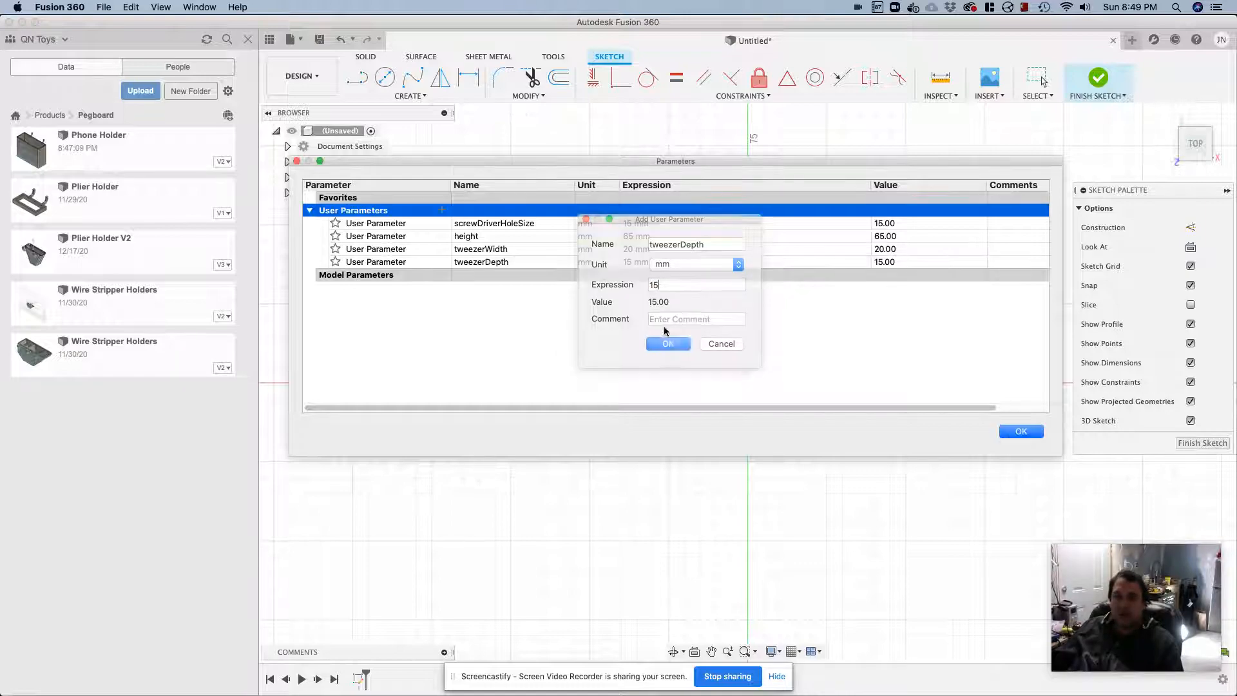
Add a user parameter named shellThickness in mm with the expression 3 and close the parameter list
left_click(442, 211)
type("shell")
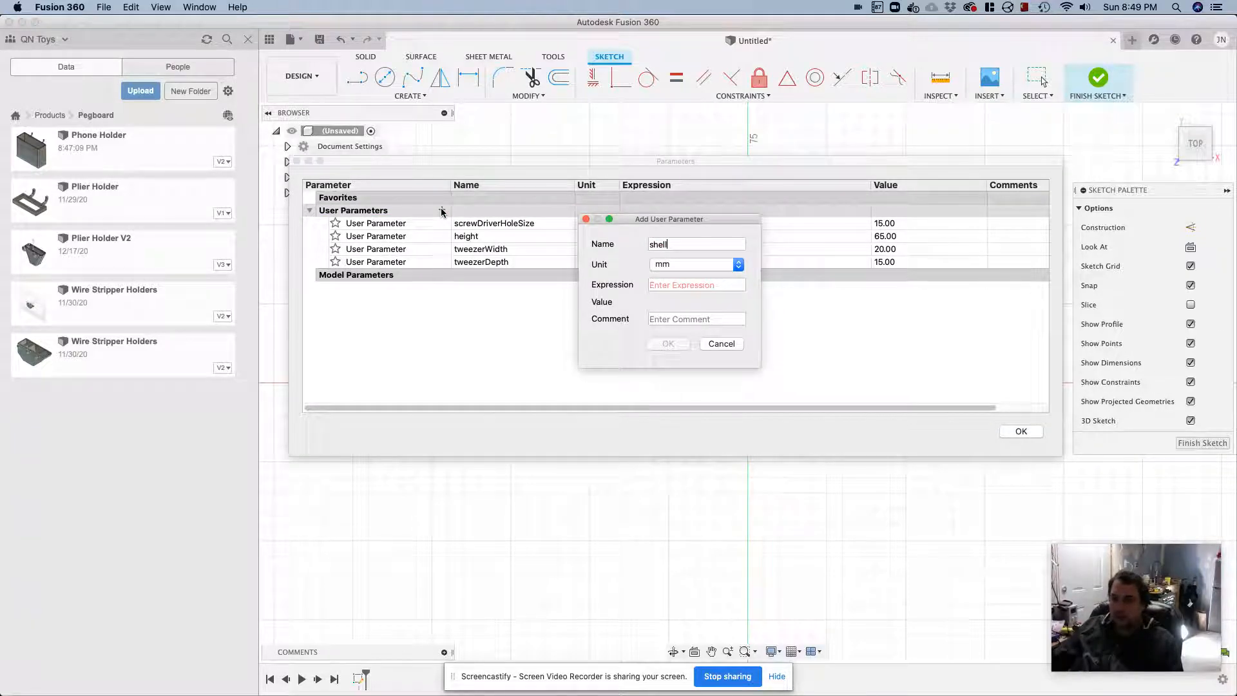
type("Thickness")
key("Tab")
type("3")
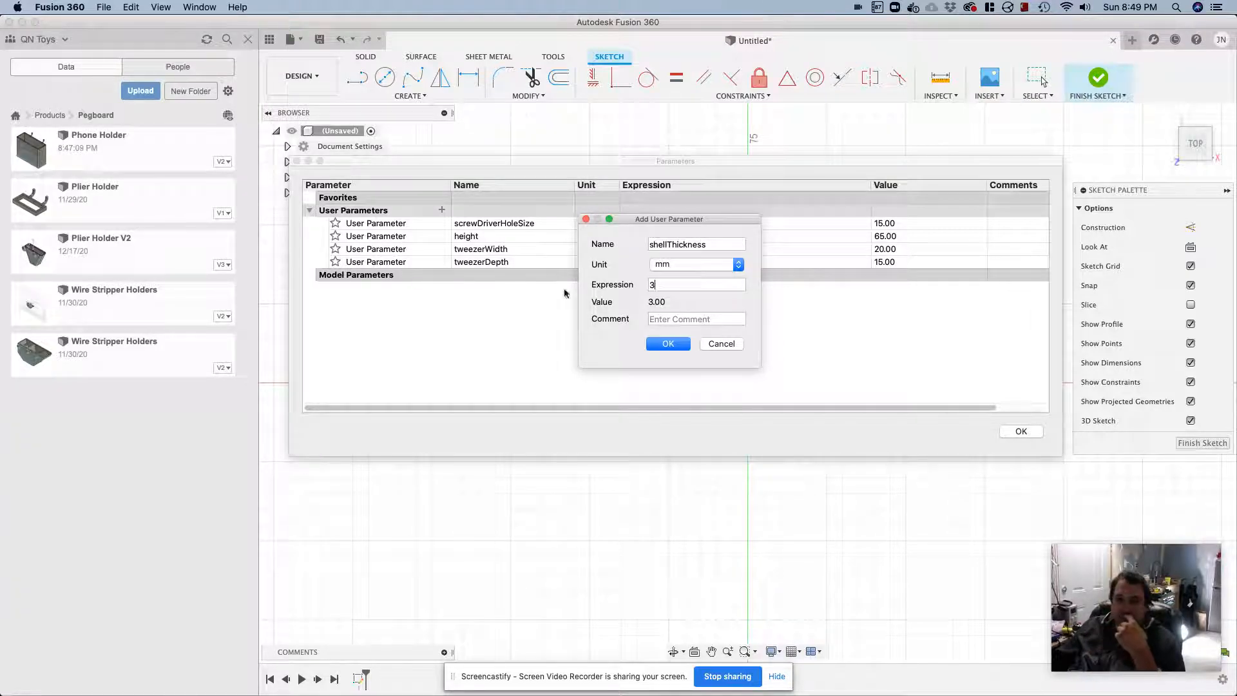
left_click(667, 343)
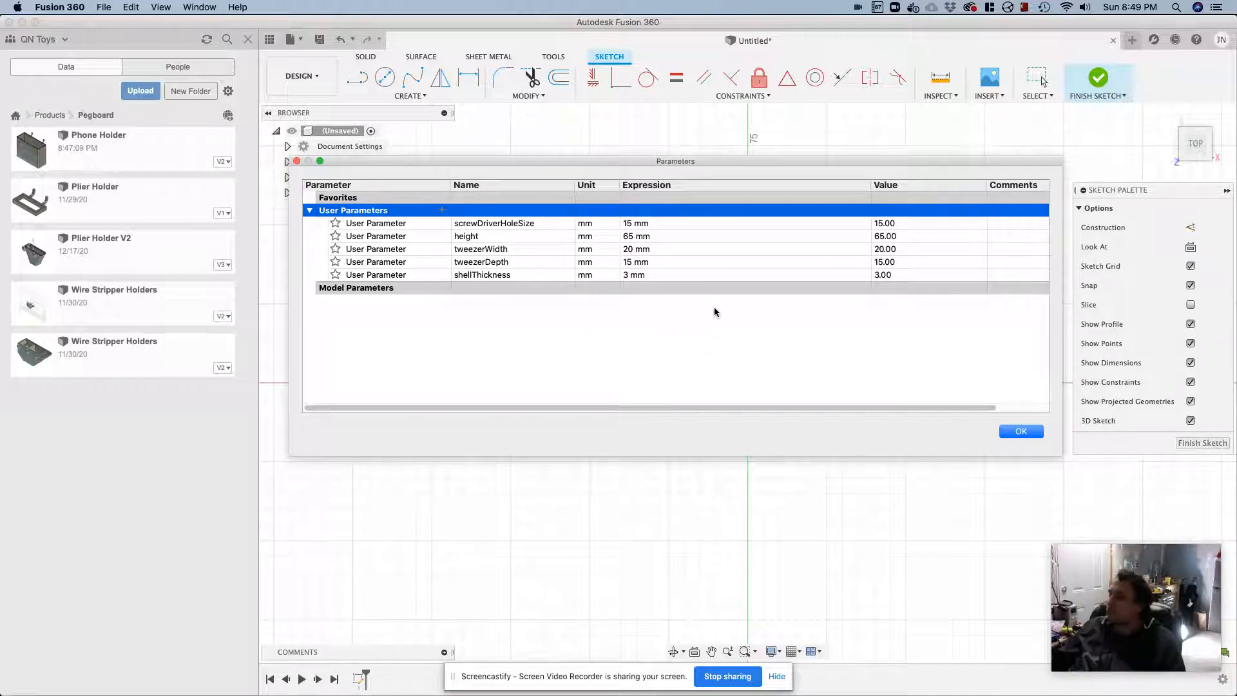
left_click(1018, 432)
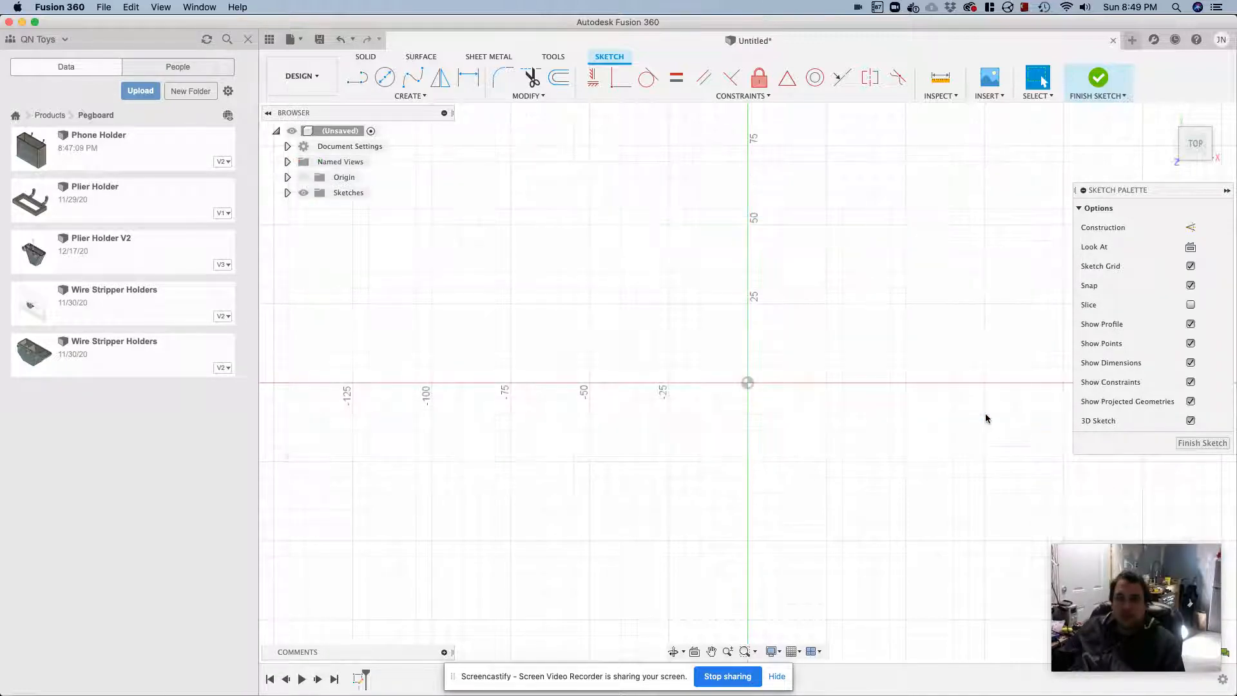
Draw a two-point rectangle beside the origin with its width set to screwDriverHoleSize + (shellThickness*3) + tweezerWidth + shellThickness
left_click(420, 96)
mouse_move(395, 123)
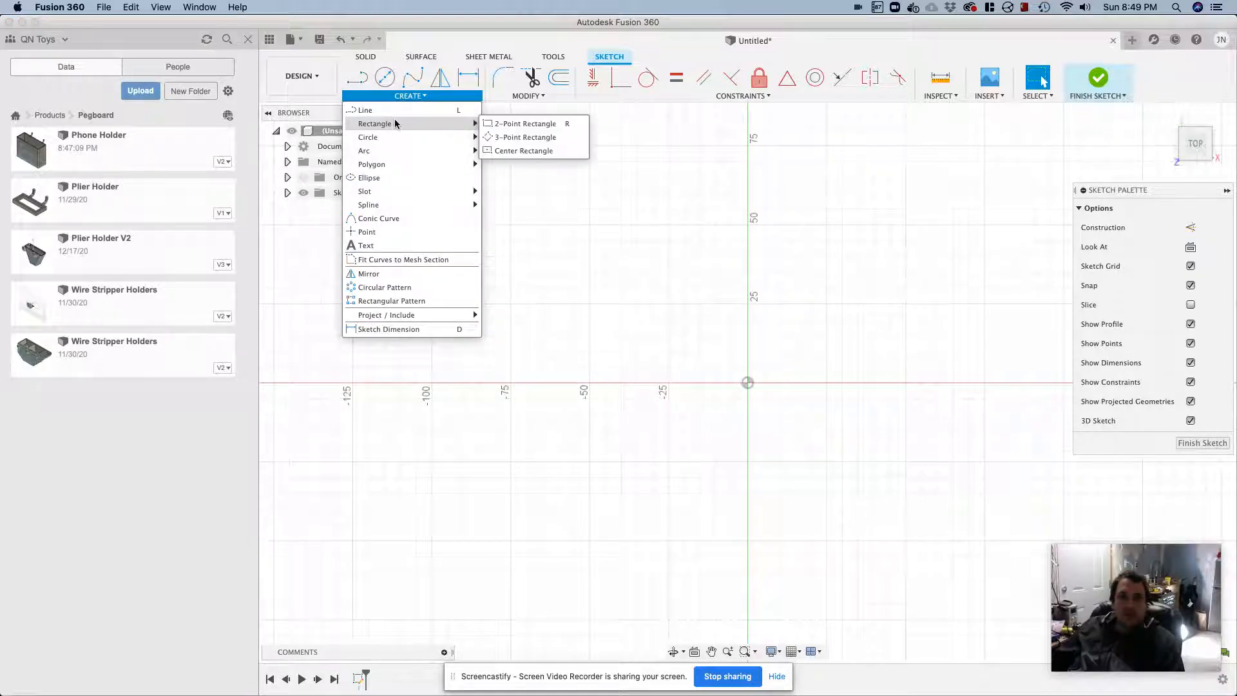
left_click(523, 124)
left_click(549, 334)
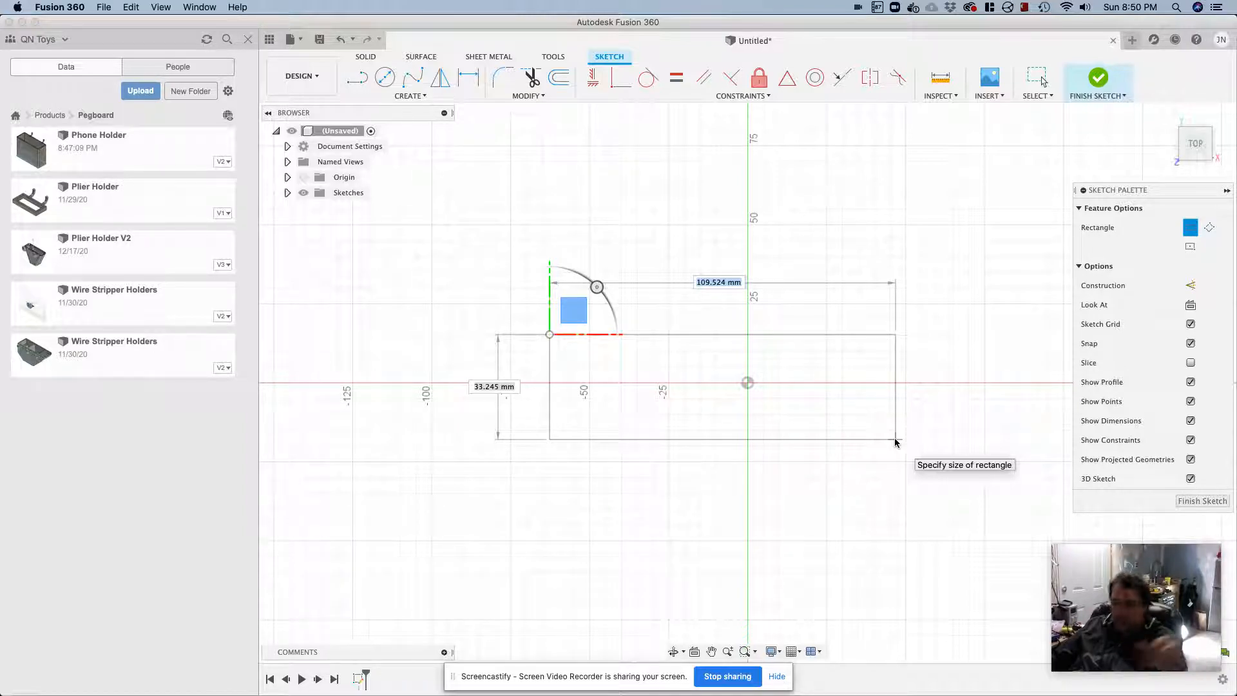
type("ScrewdriverHoleSize")
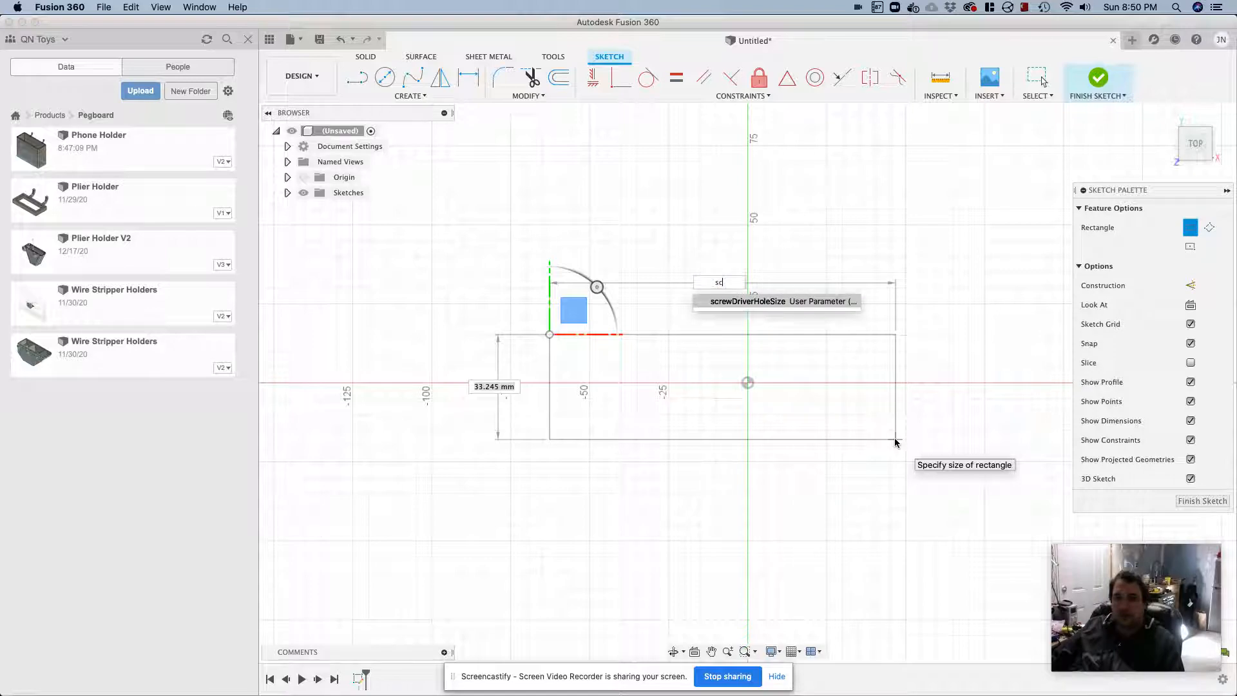
key("Return")
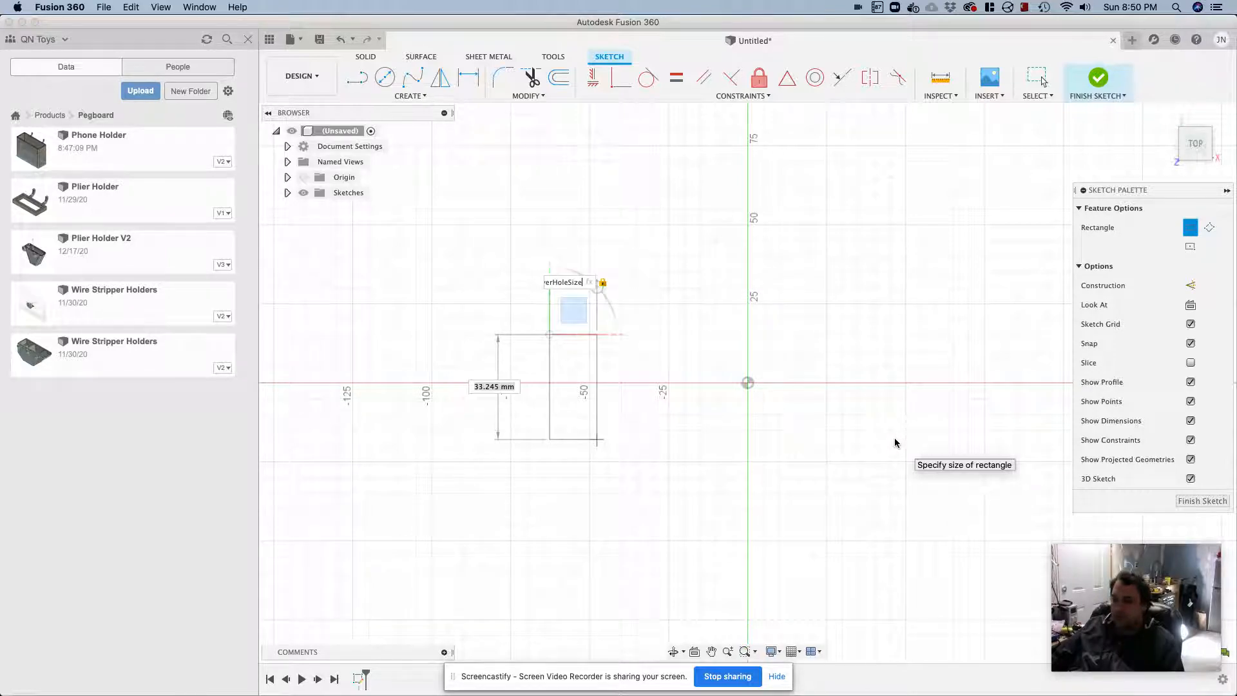
type("+ WallThickness")
key("Return")
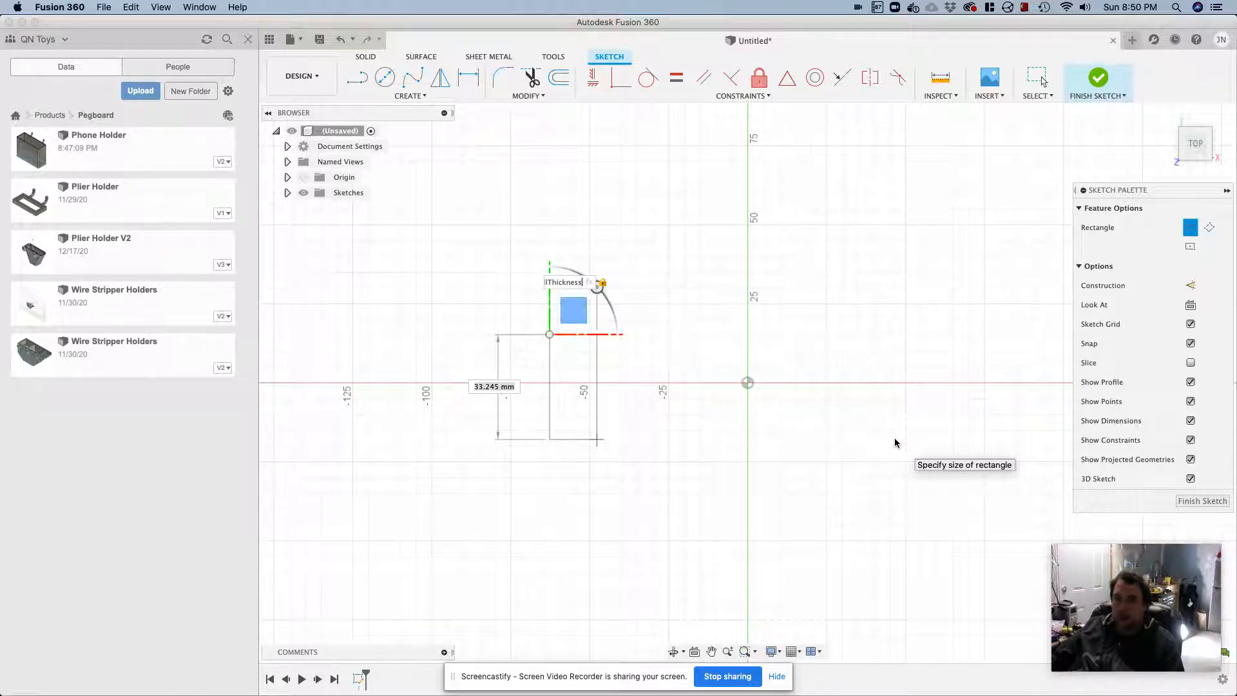
type("*3)")
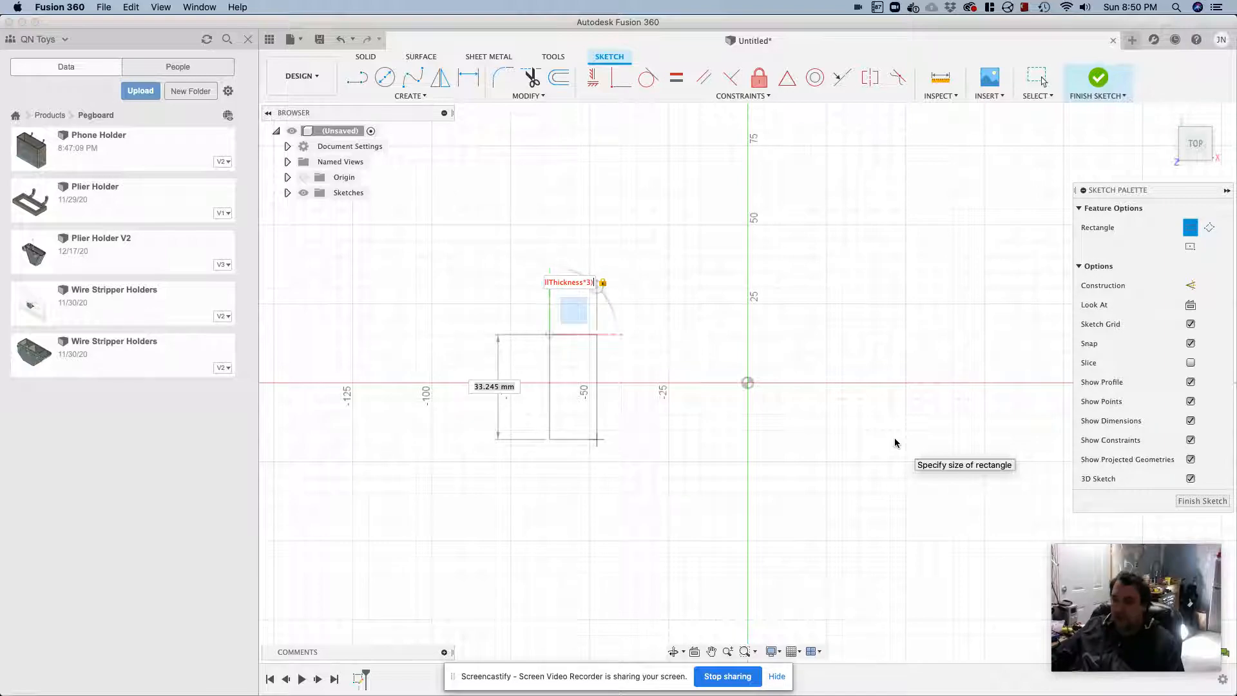
type(" + tw")
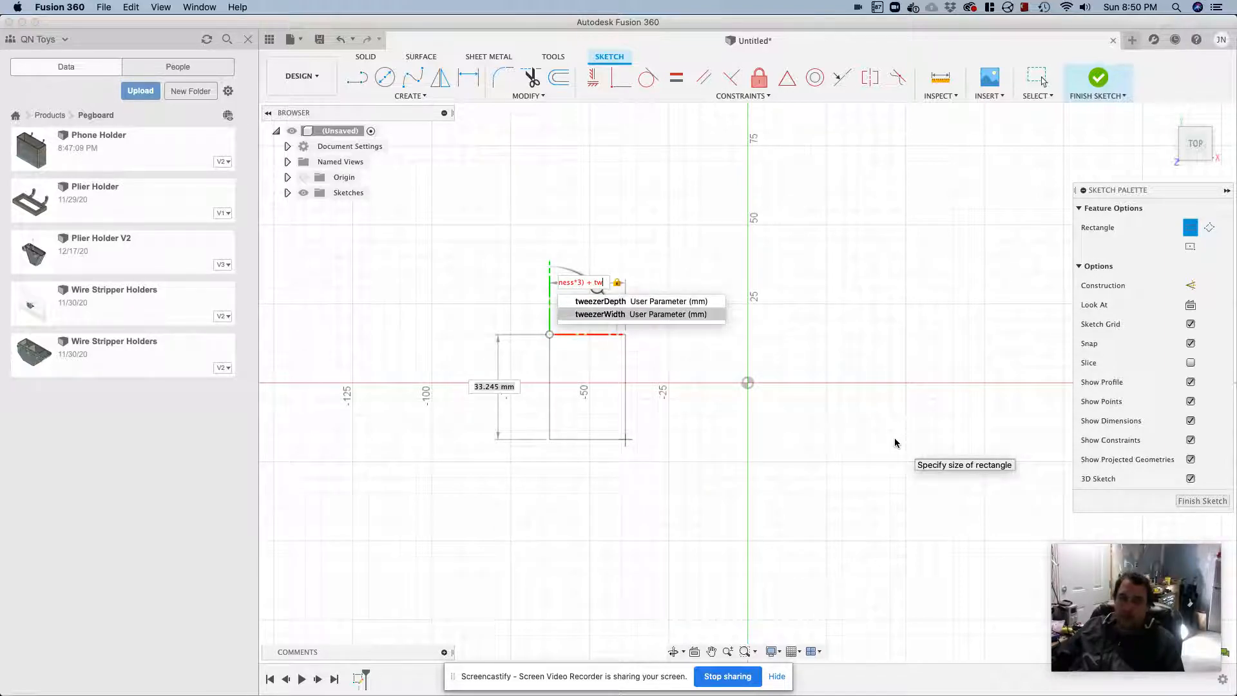
key("Return")
type("+")
type(" wallThickness")
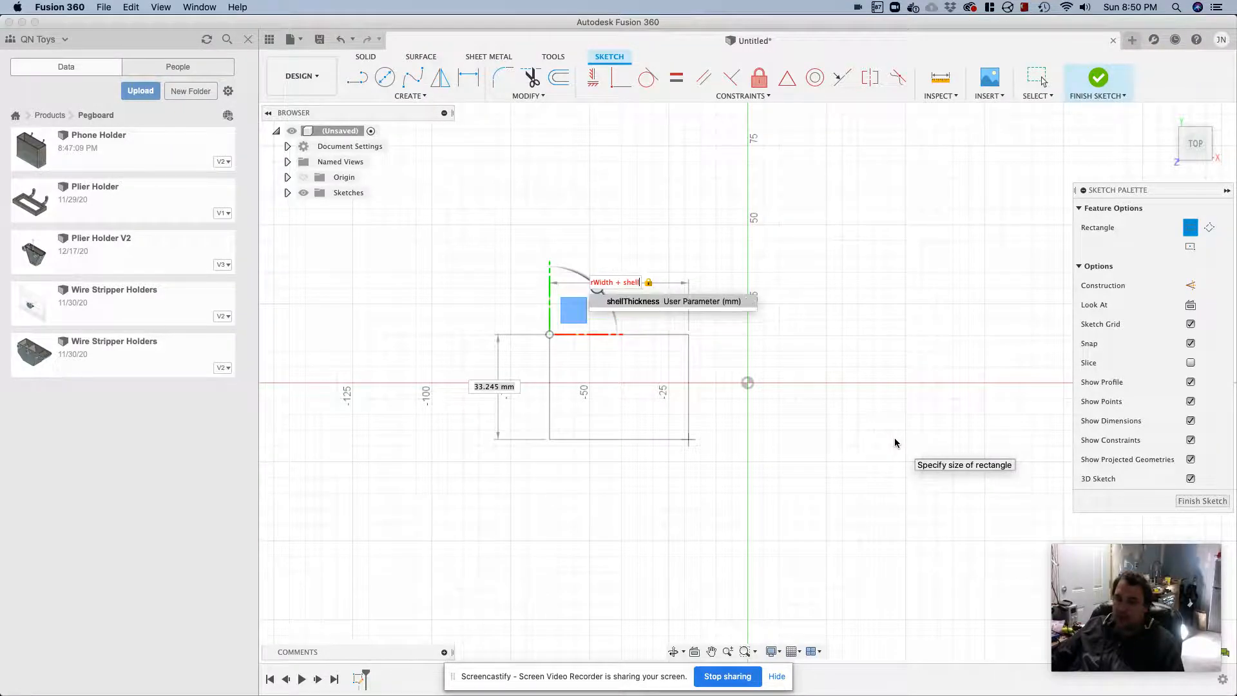
key("Return")
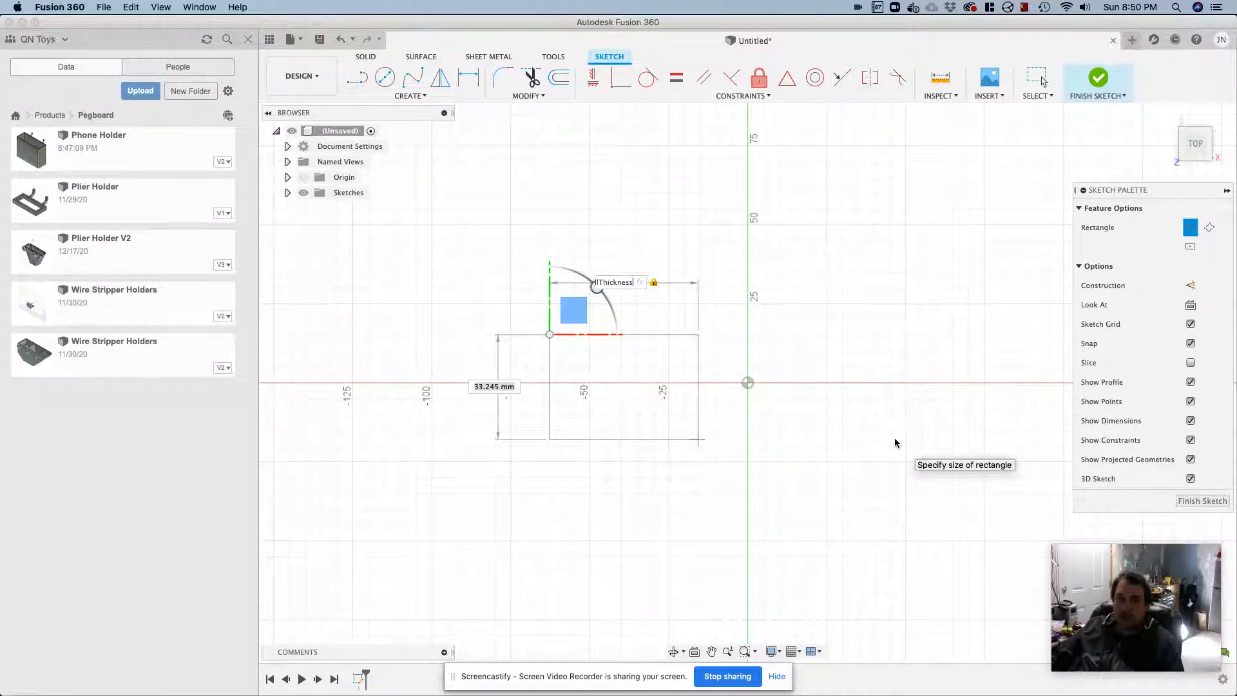
key("Return")
Dimension the rectangle's vertical side as tweezerDepth + shellThickness*2
key("d")
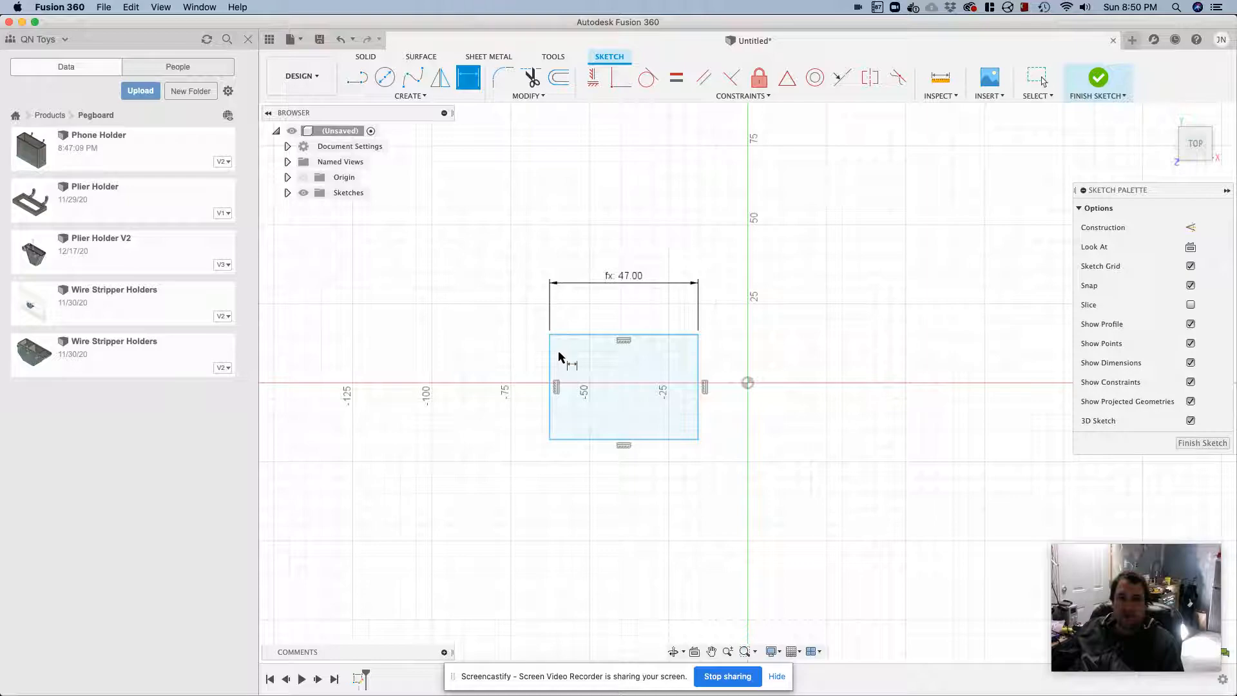
left_click(549, 365)
left_click(502, 365)
type("tweezerDepth")
type("+shell")
key("Return")
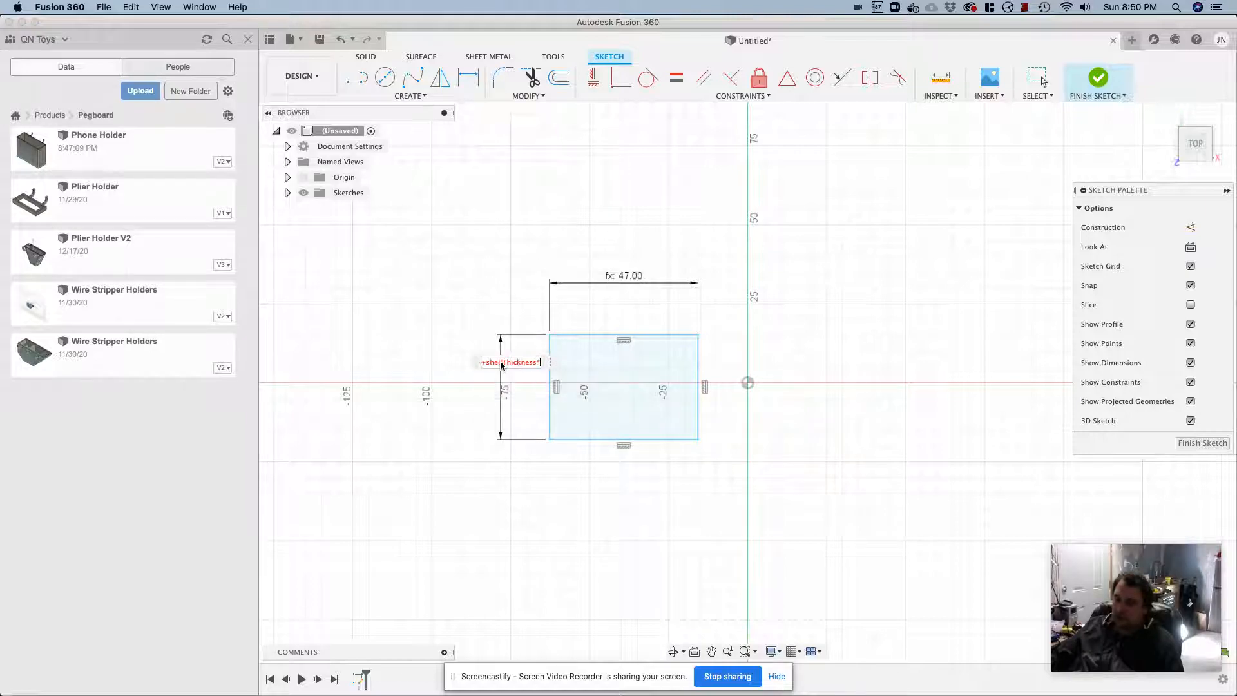
key("Return")
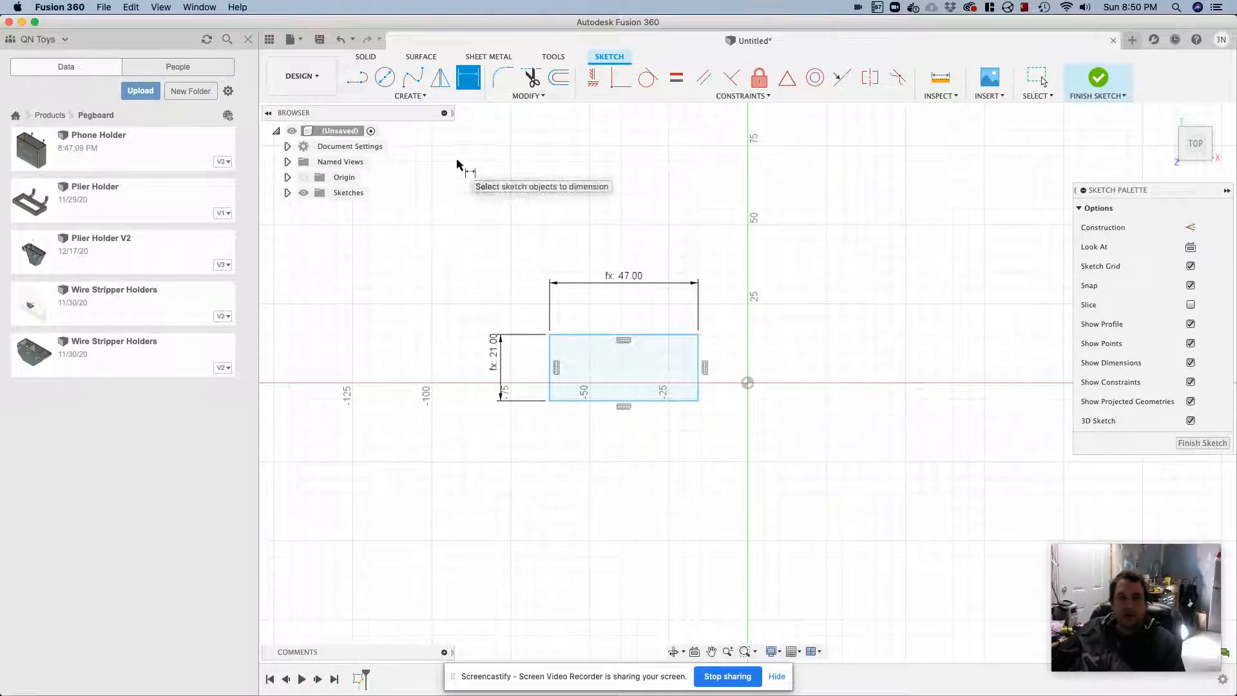
key("Escape")
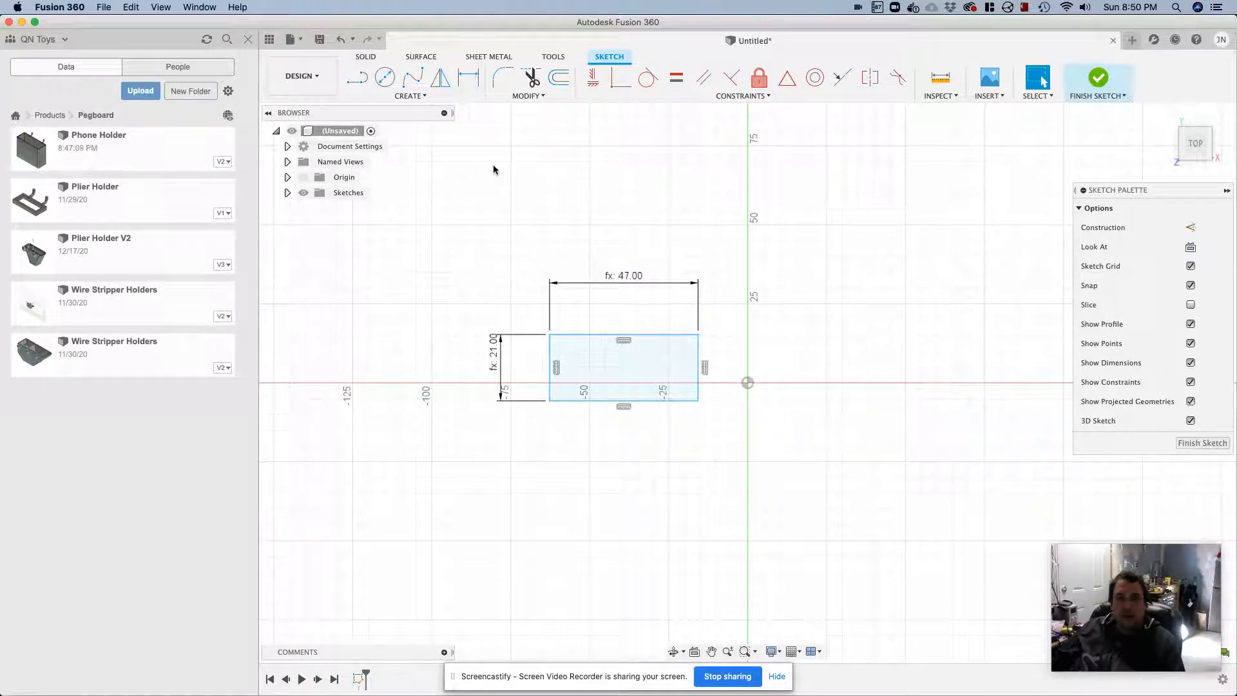
Draw a second two-point rectangle inside the right end of the base, about 15 mm wide, with its vertical size set to tweezerDepth
left_click(422, 97)
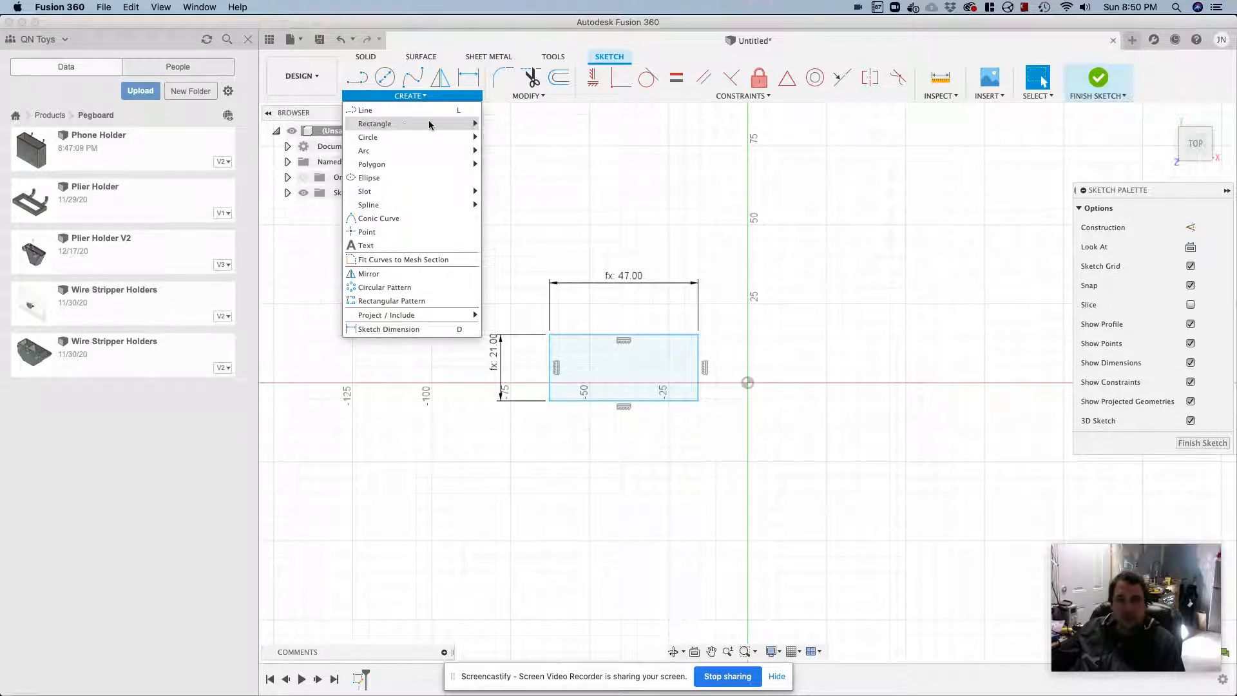
left_click(509, 123)
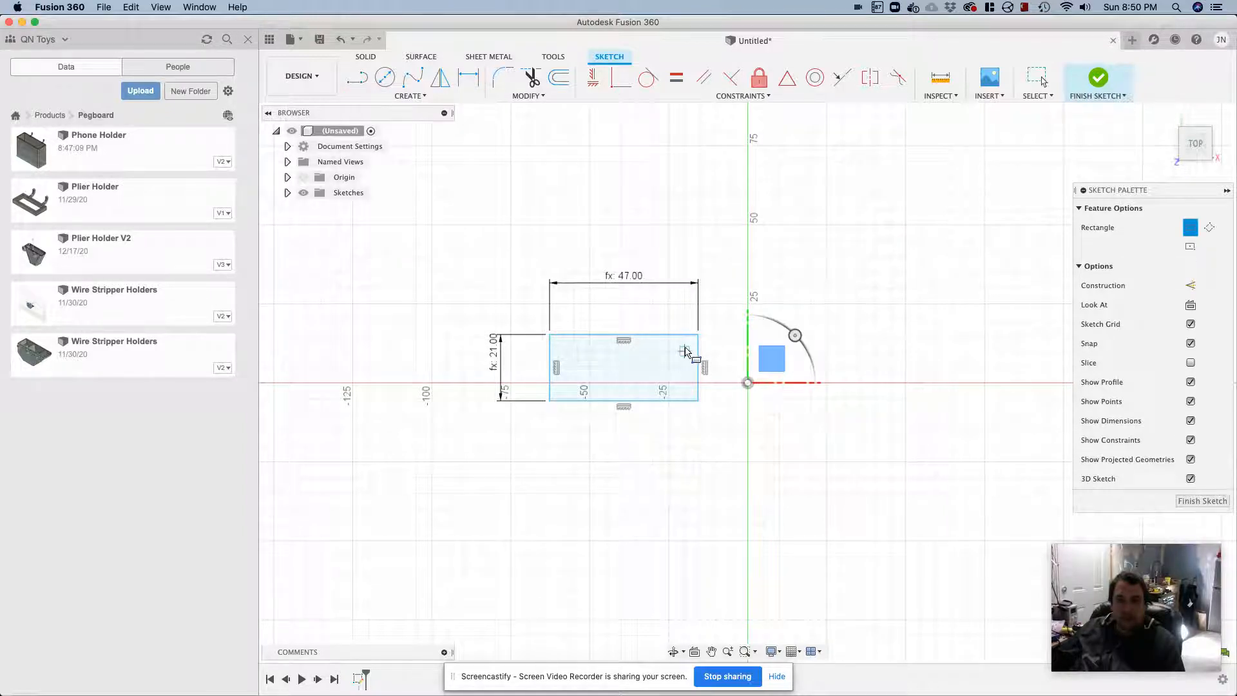
left_click(684, 351)
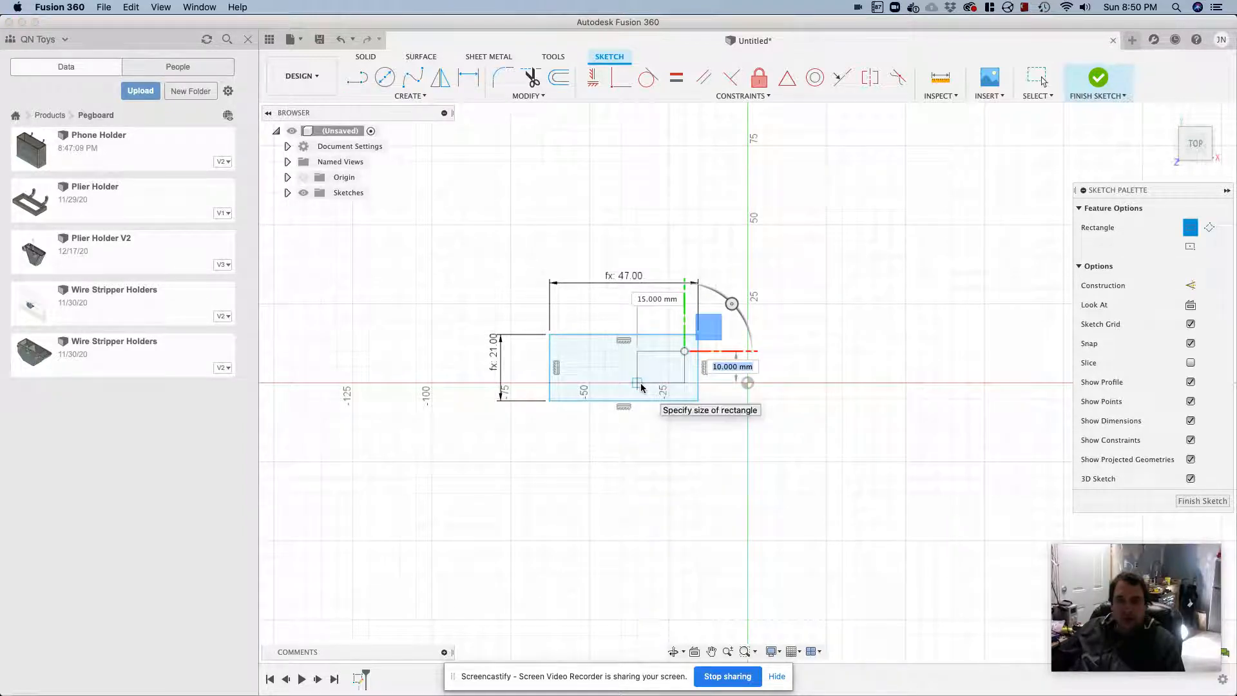
type("twee")
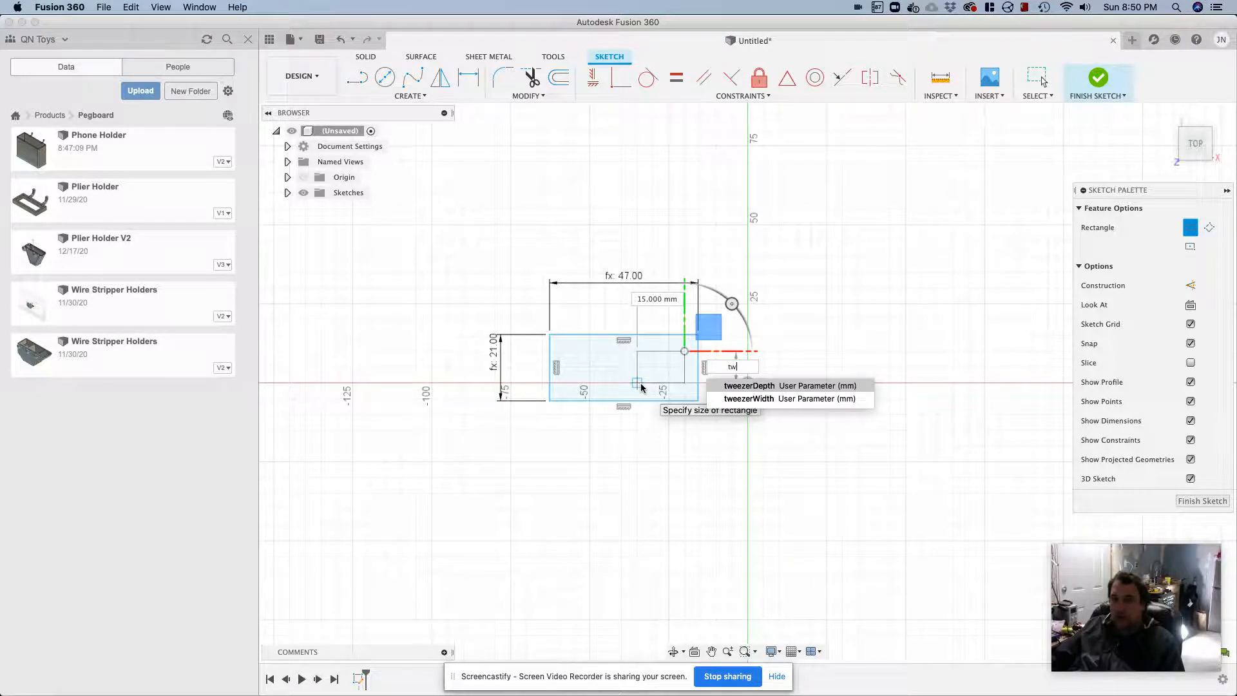
key("Return")
key("Tab")
type("tweezerDe")
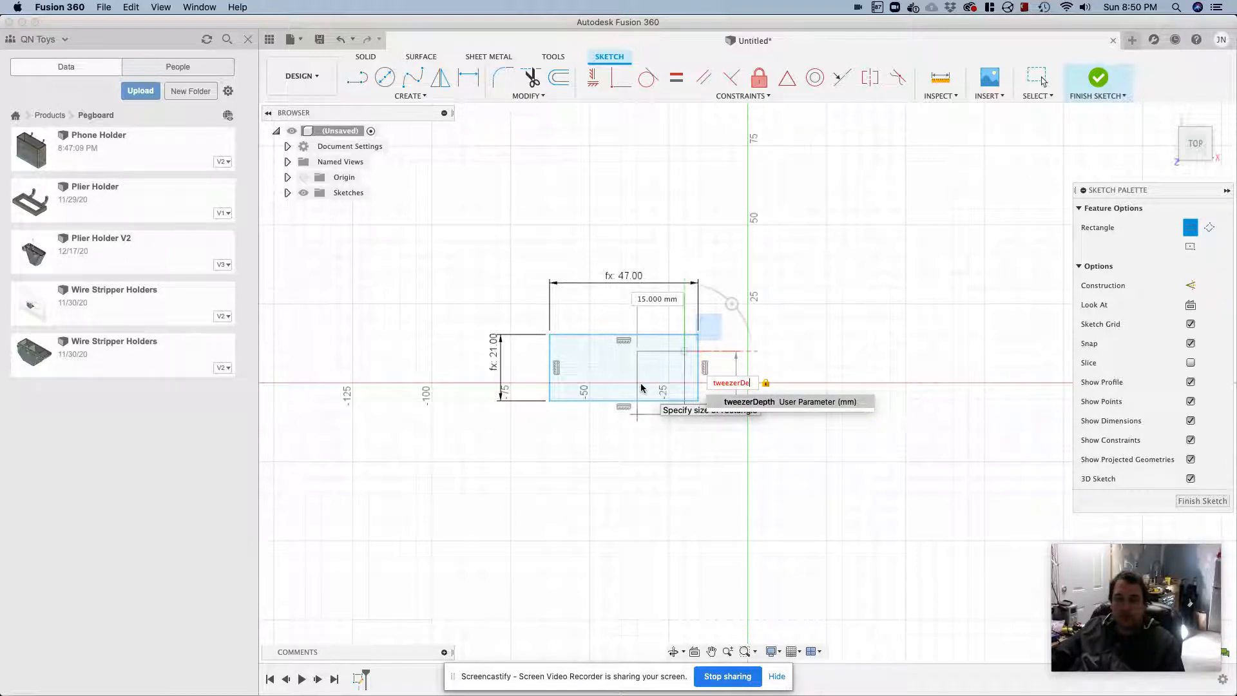
key("Return")
Dimension the inner rectangle's horizontal side with the tweezerWidth parameter
key("Return")
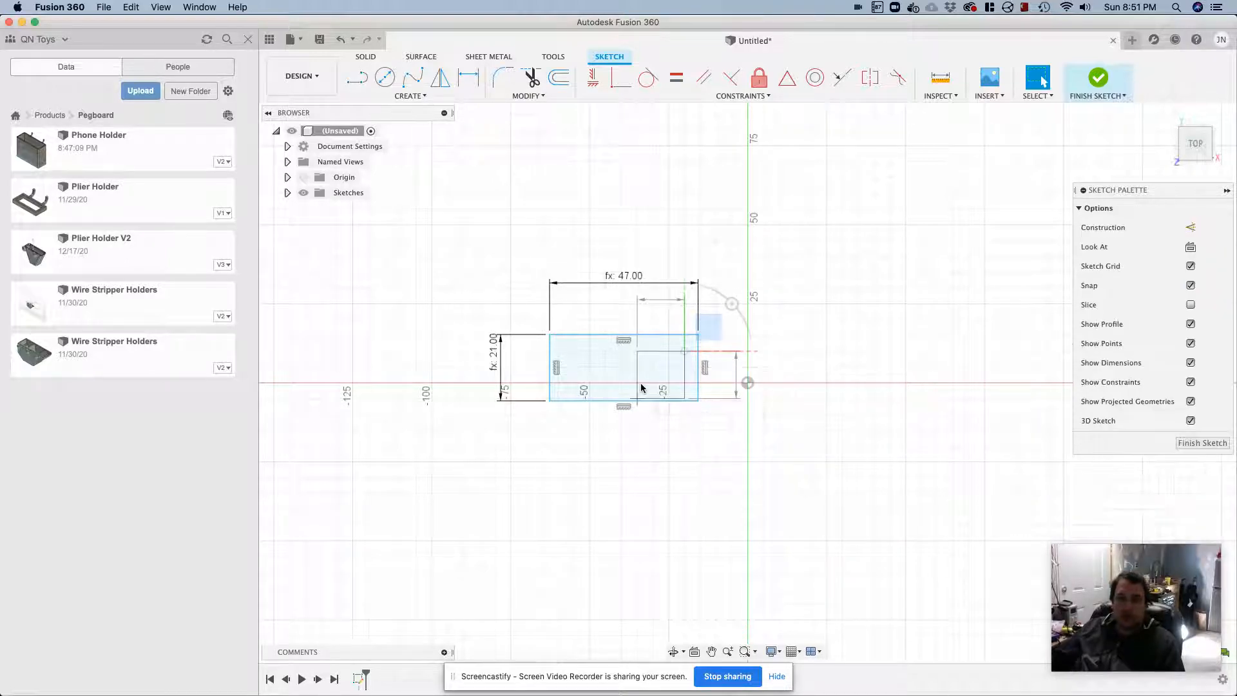
key("d")
left_click(649, 354)
left_click(649, 308)
type("twe")
key("Down")
key("Return")
key("Return")
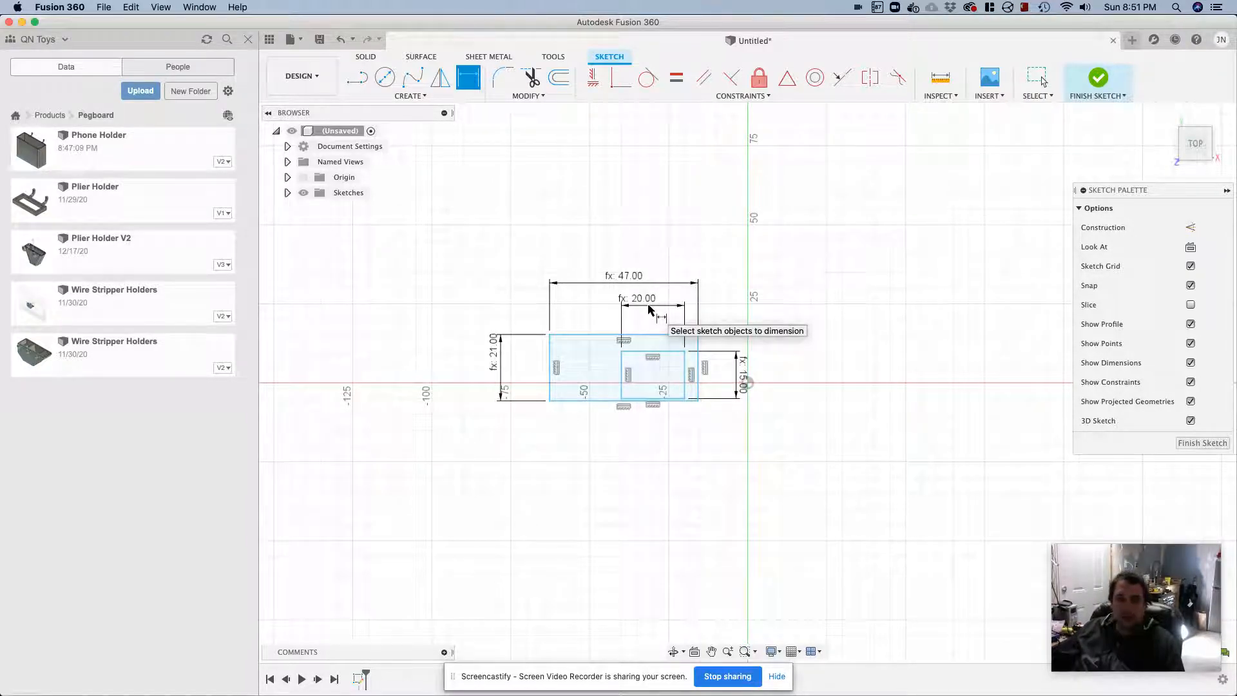
Dimension the gap between the upper edges of the inner and outer rectangles as shellThickness
left_click(670, 351)
left_click(665, 334)
left_click(753, 330)
type("wallThickness")
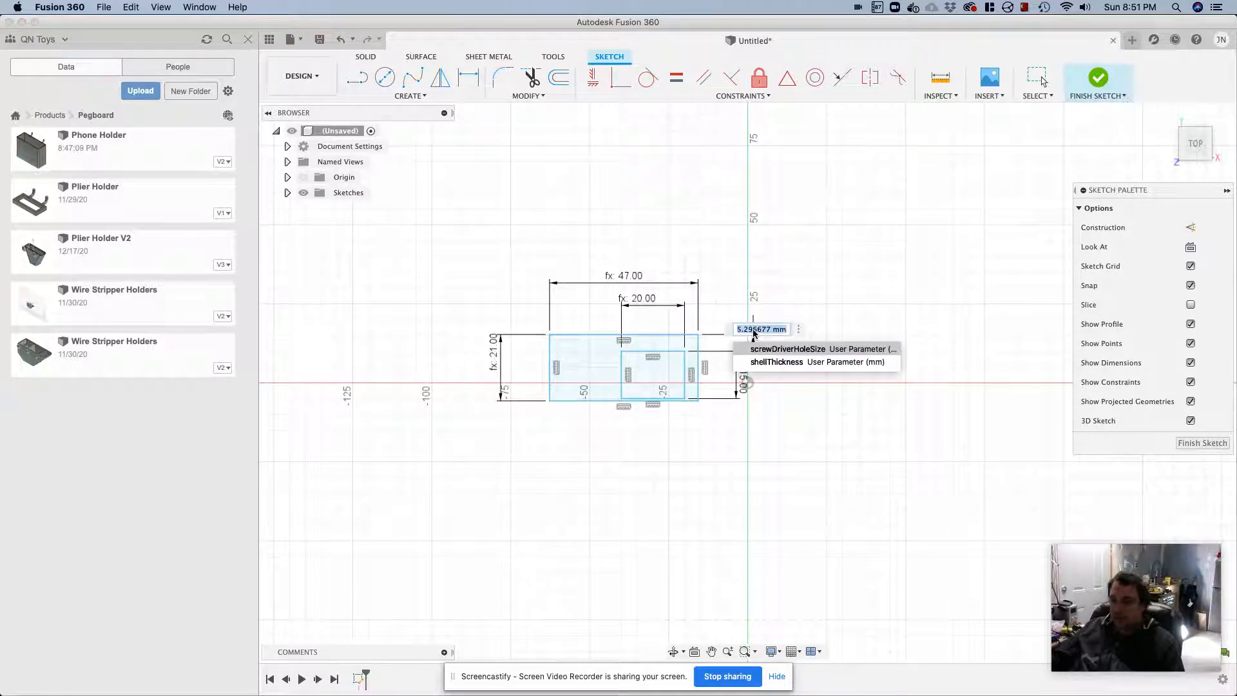
key("Return")
Dimension the gap between the right edges of the inner and outer rectangles as shellThickness
key("Return")
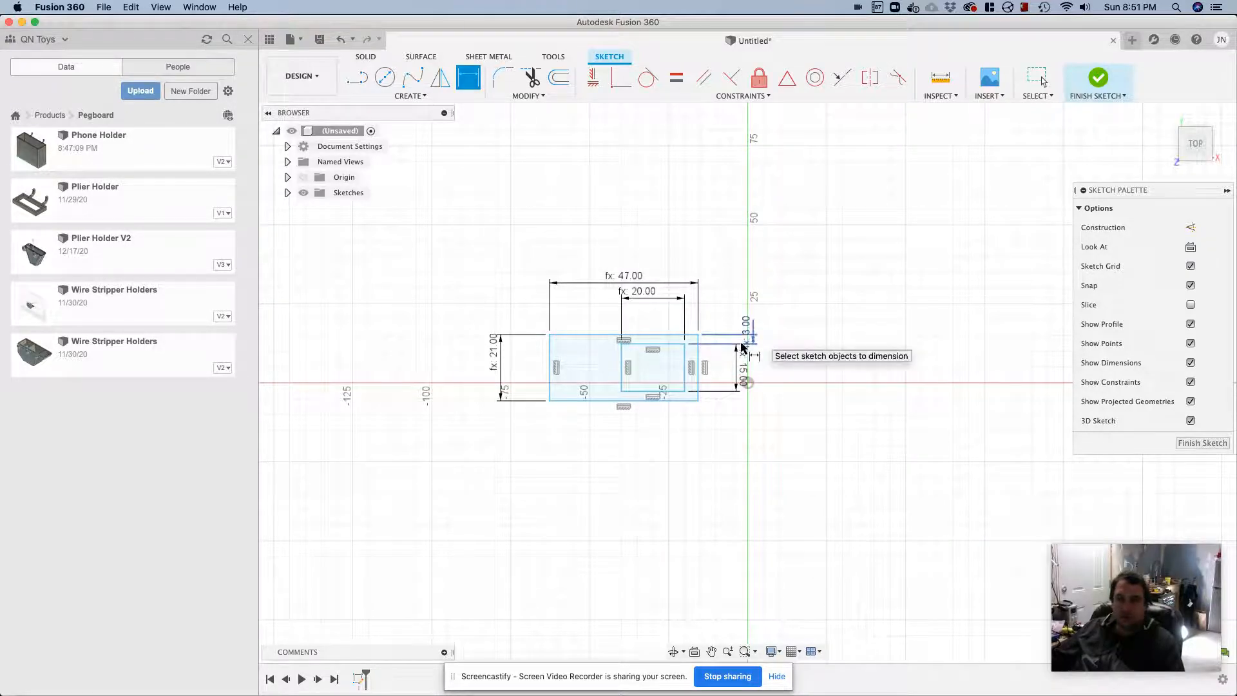
left_click(684, 361)
left_click(699, 351)
left_click(691, 454)
type("wallThickness")
key("Return")
key("Return")
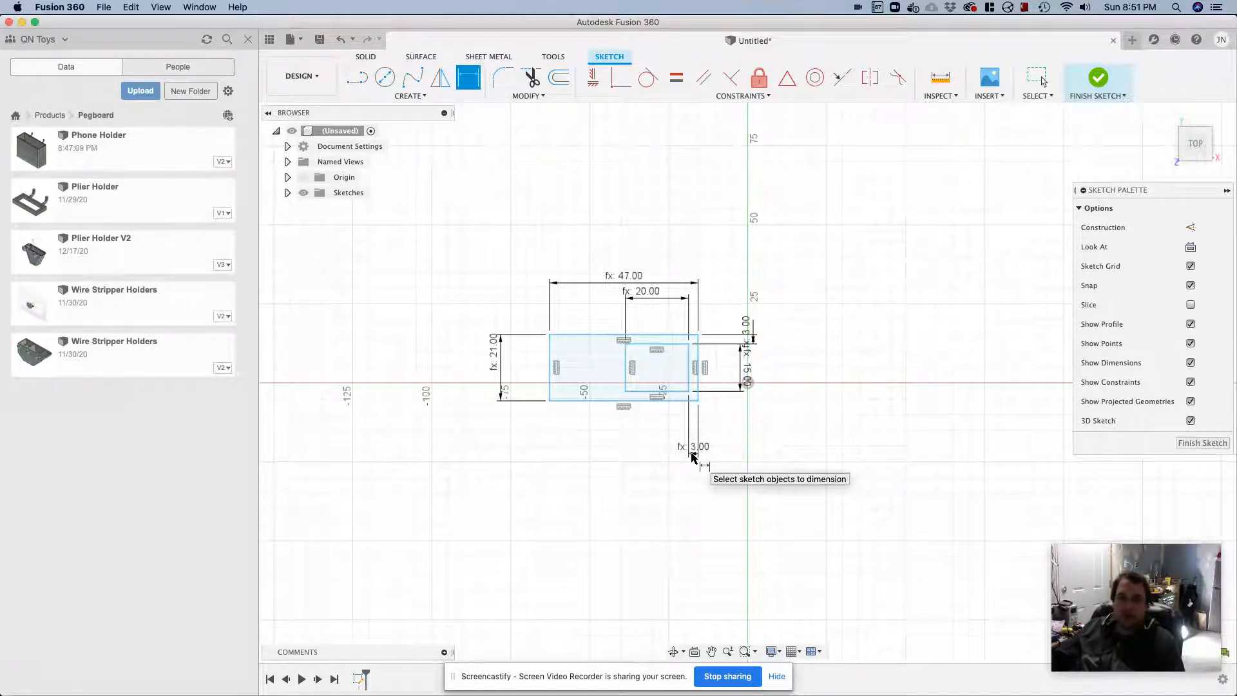
key("Escape")
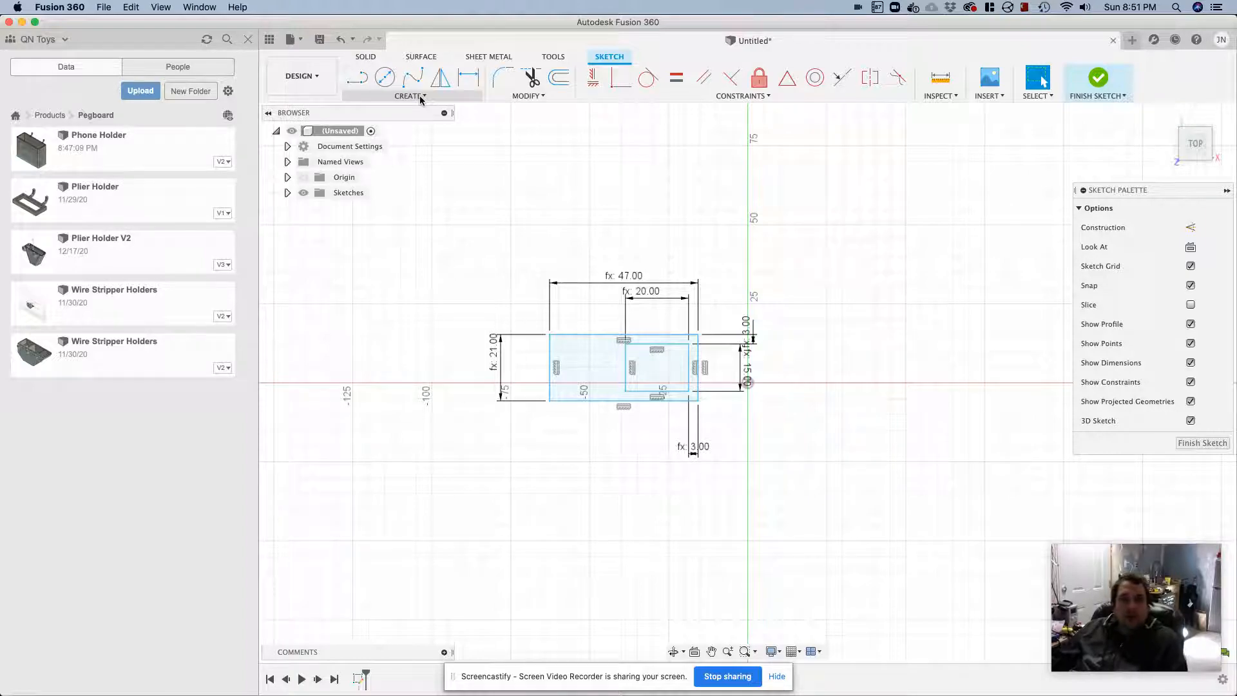
Draw a vertical line across the outer rectangle, left of the inner one, and convert it to construction geometry
left_click(357, 77)
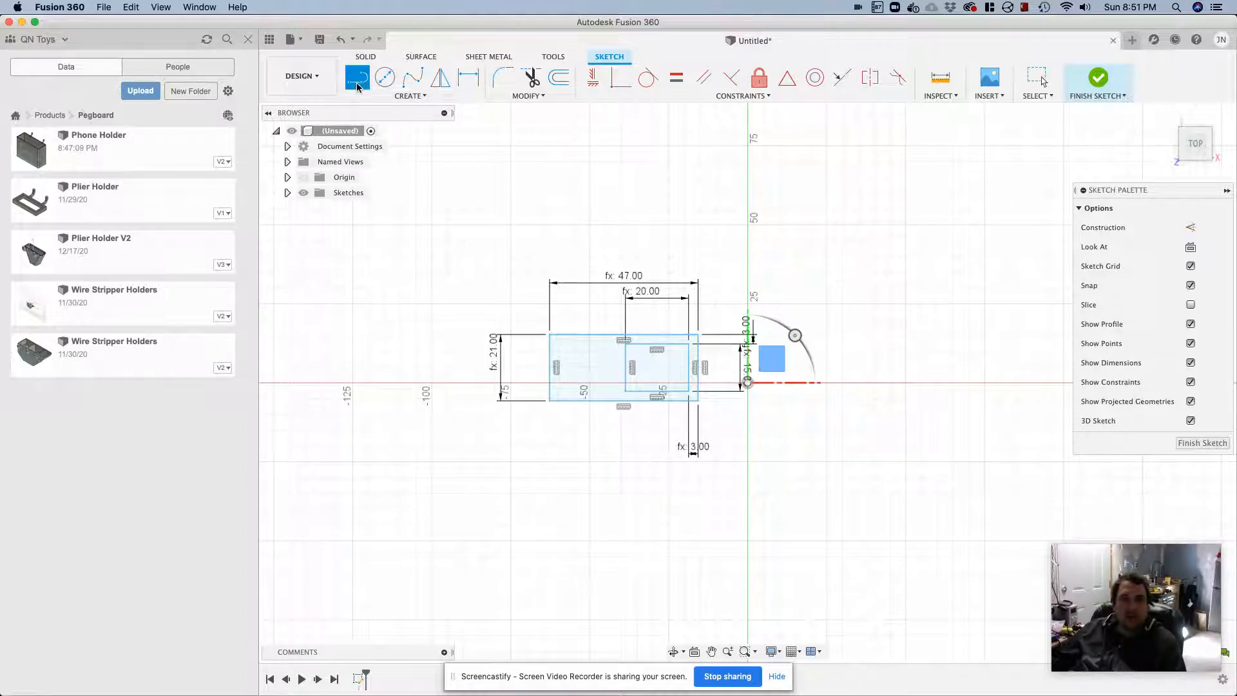
left_click(587, 334)
left_click(586, 400)
left_click(1193, 230)
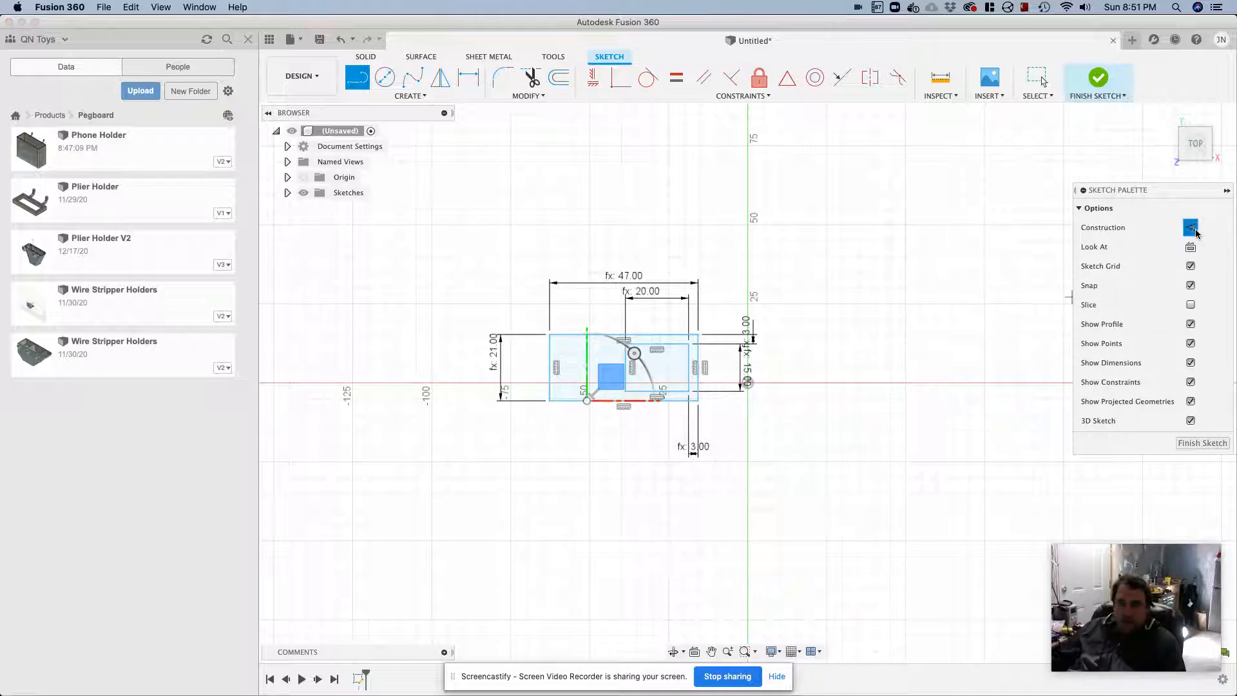
key("Escape")
left_click(587, 372)
left_click(1191, 227)
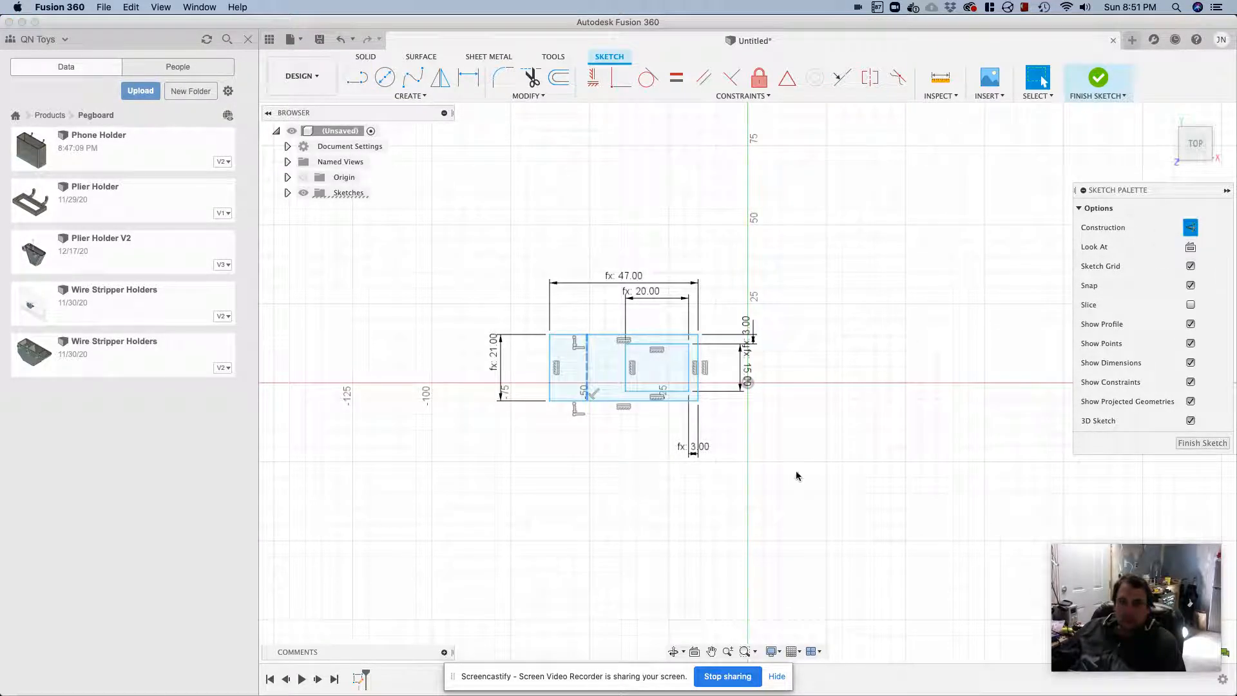
Dimension the construction line's distance from the outer rectangle's left edge as screwDriverHoleSize/2+shellThickness
key("d")
left_click(549, 364)
left_click(586, 357)
left_click(574, 252)
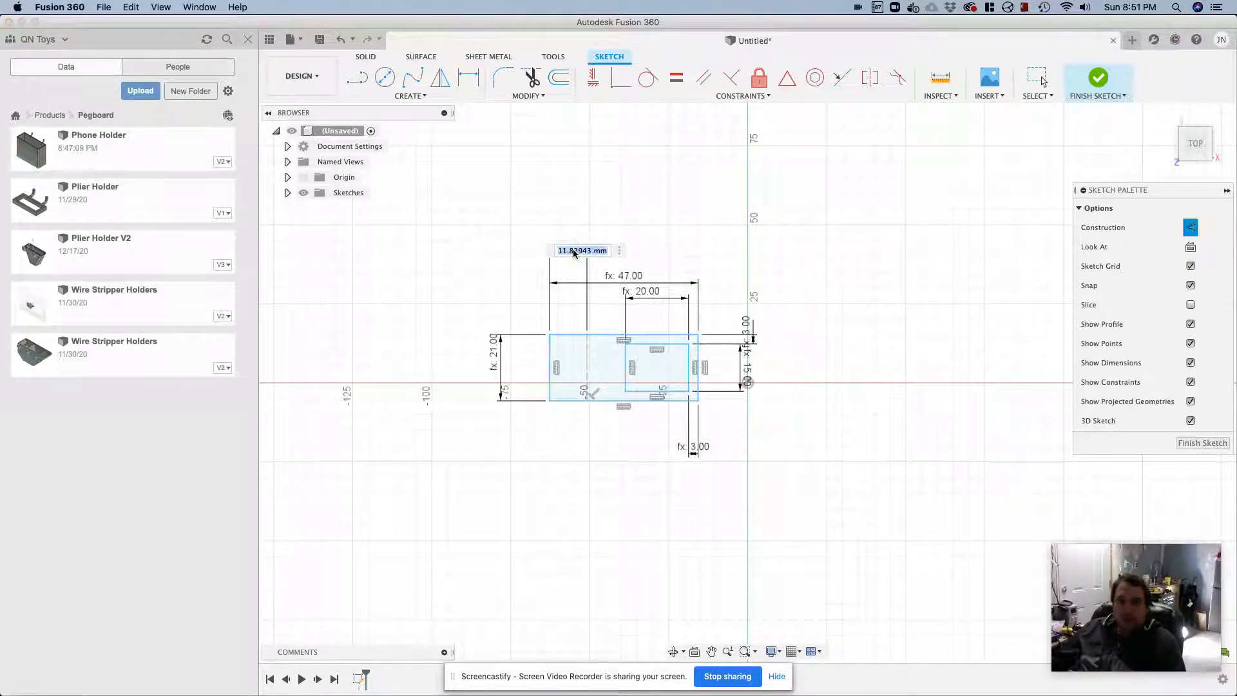
type("sc")
key("Return")
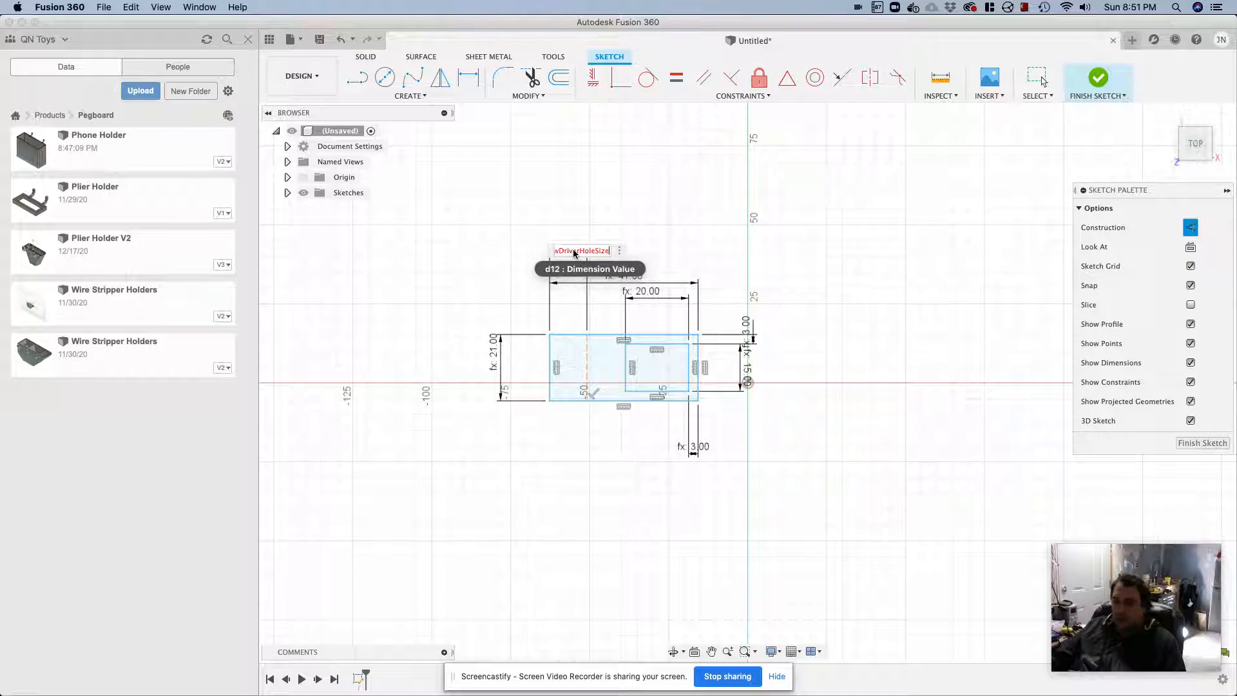
type("/2+")
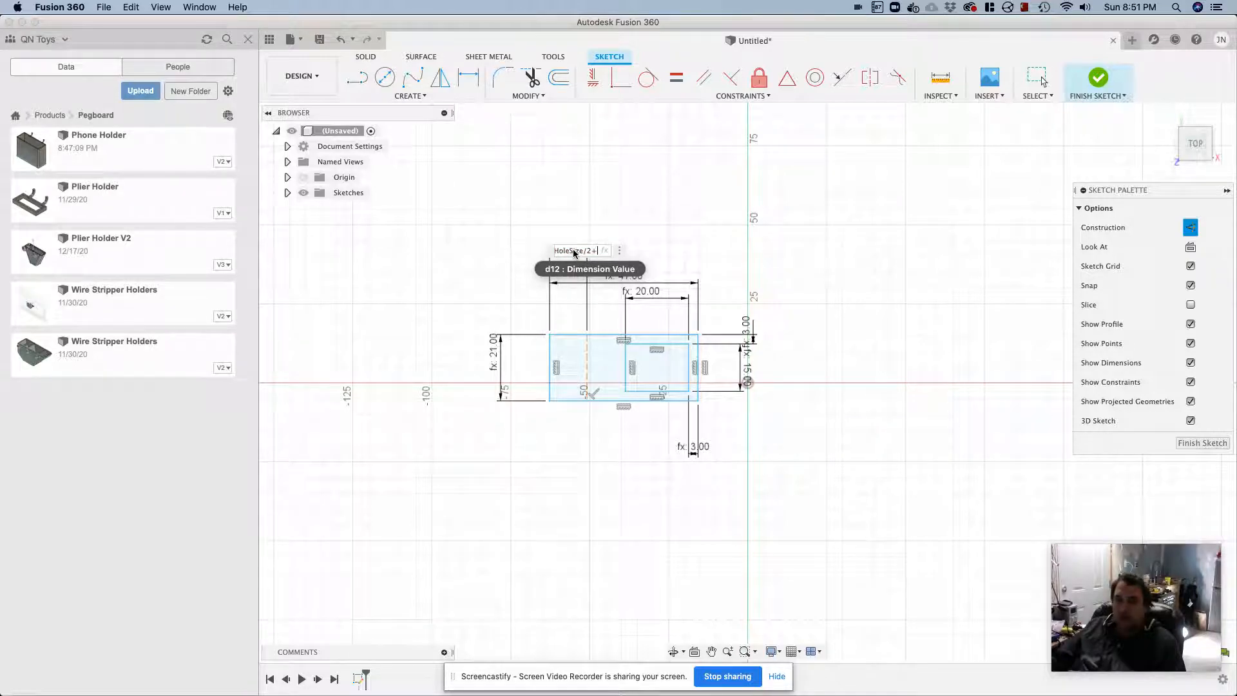
type("sh")
key("Return")
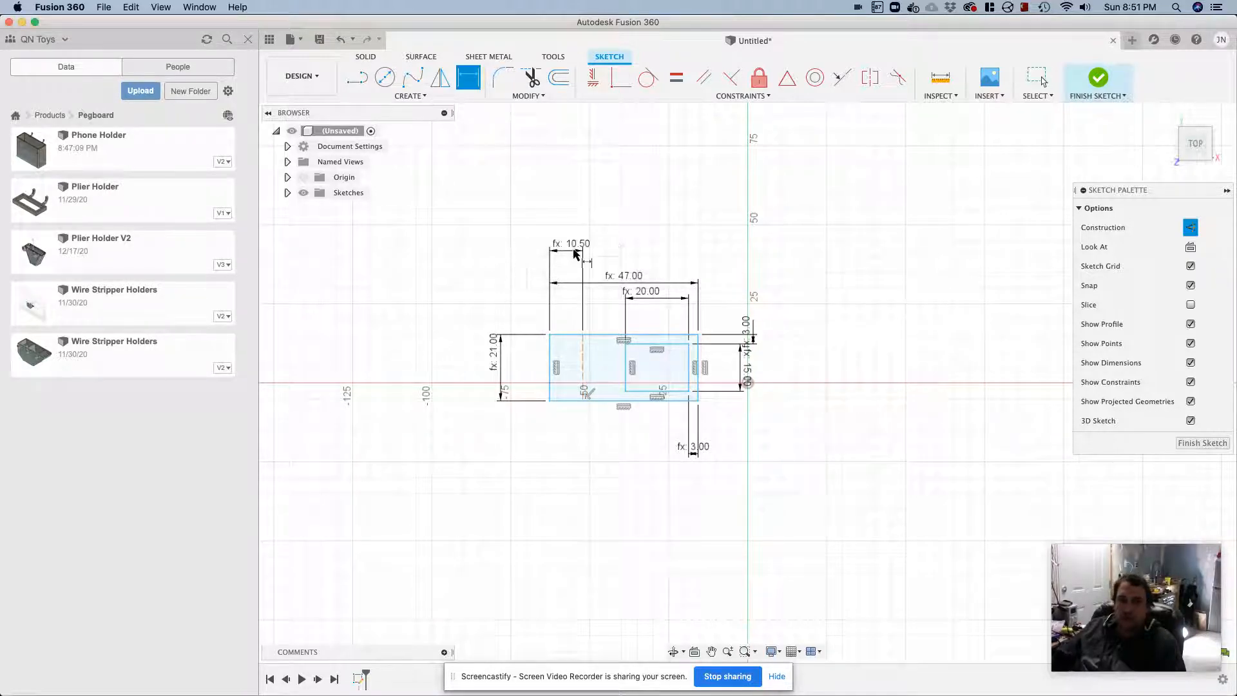
key("Escape")
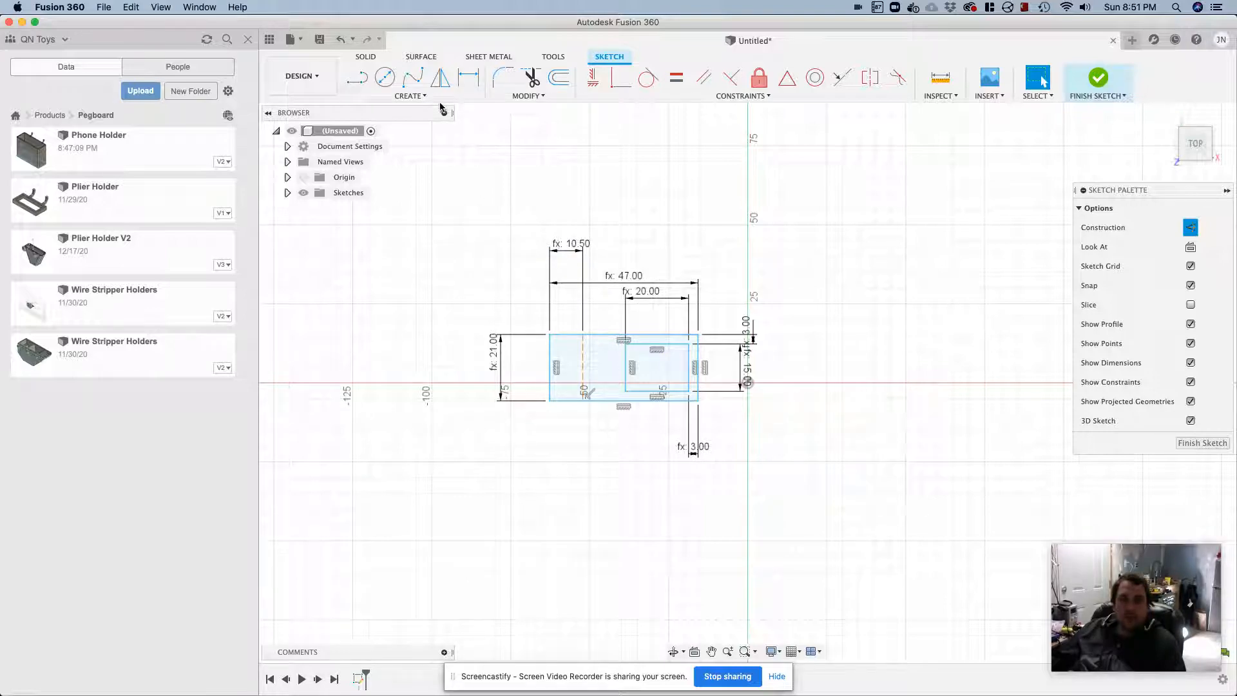
Draw a horizontal construction line between the midpoints of the outer rectangle's left and right edges
left_click(358, 78)
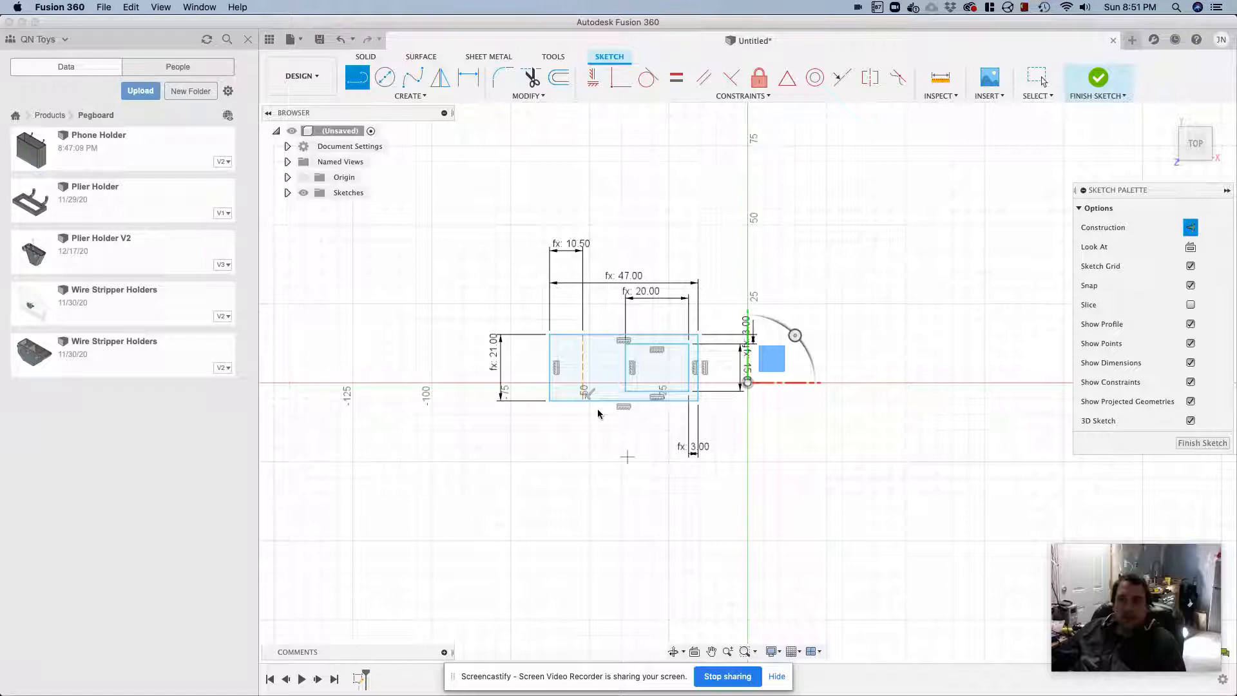
left_click(548, 365)
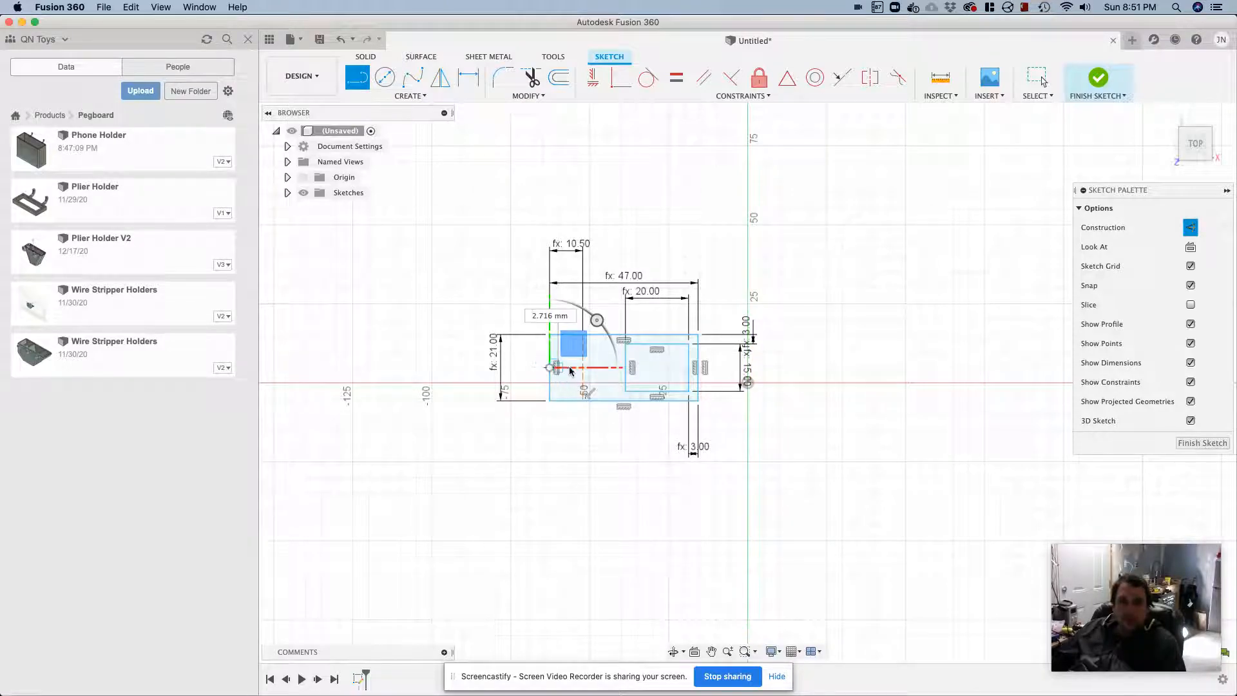
left_click(700, 369)
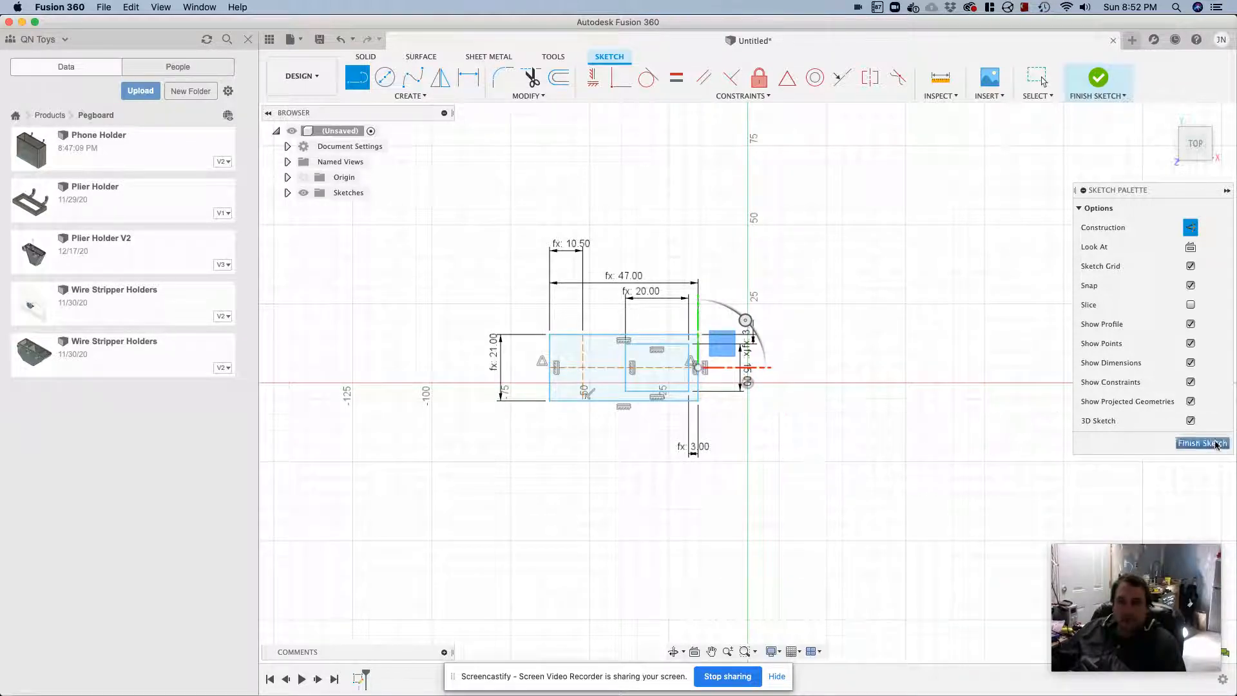
Place a sketch point at the intersection of the vertical and horizontal construction lines
key("Escape")
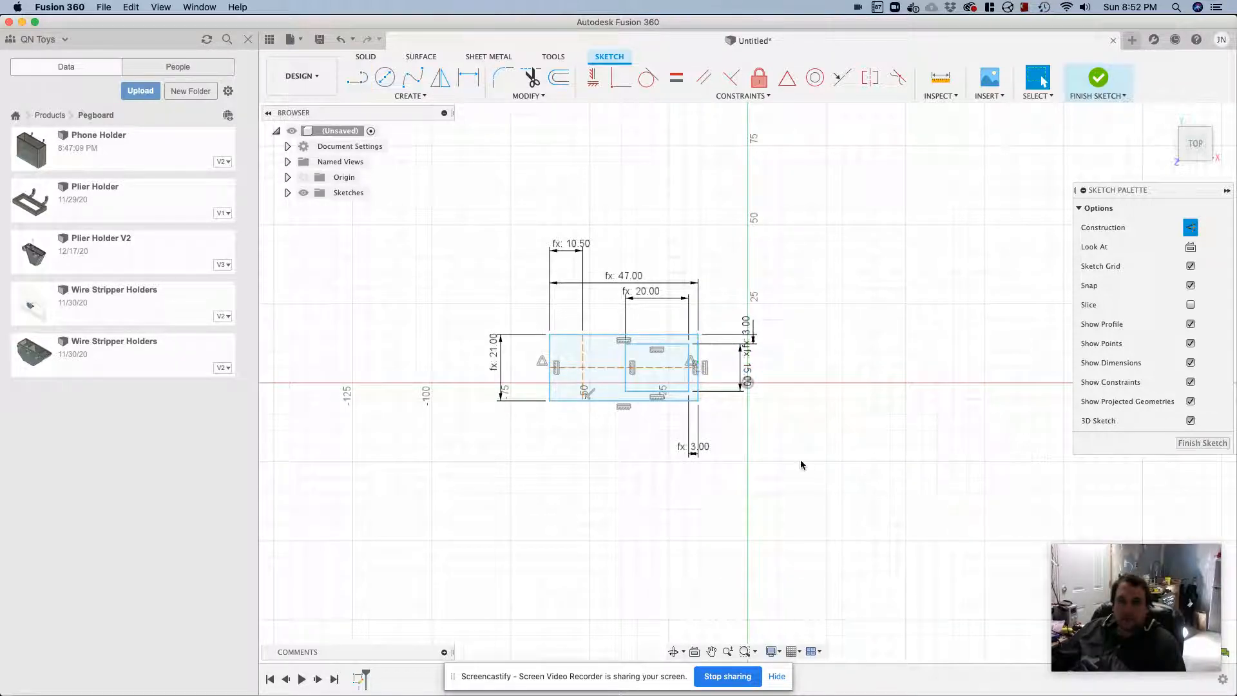
left_click(408, 96)
left_click(400, 237)
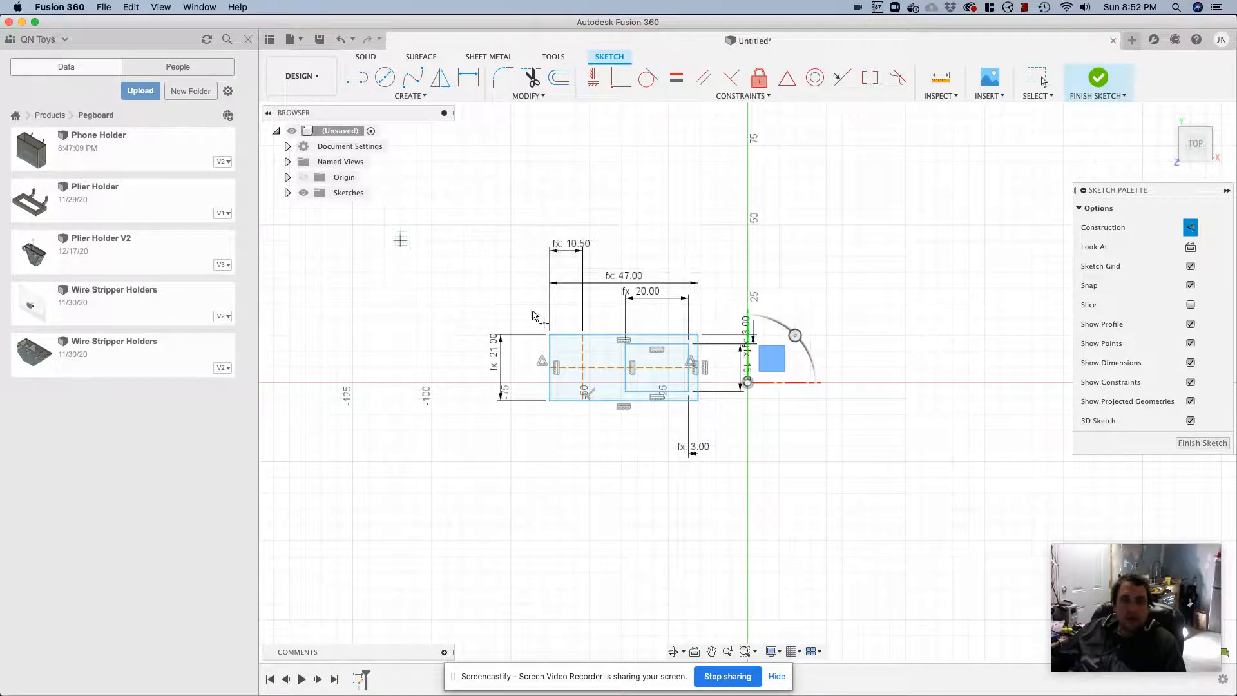
left_click(581, 368)
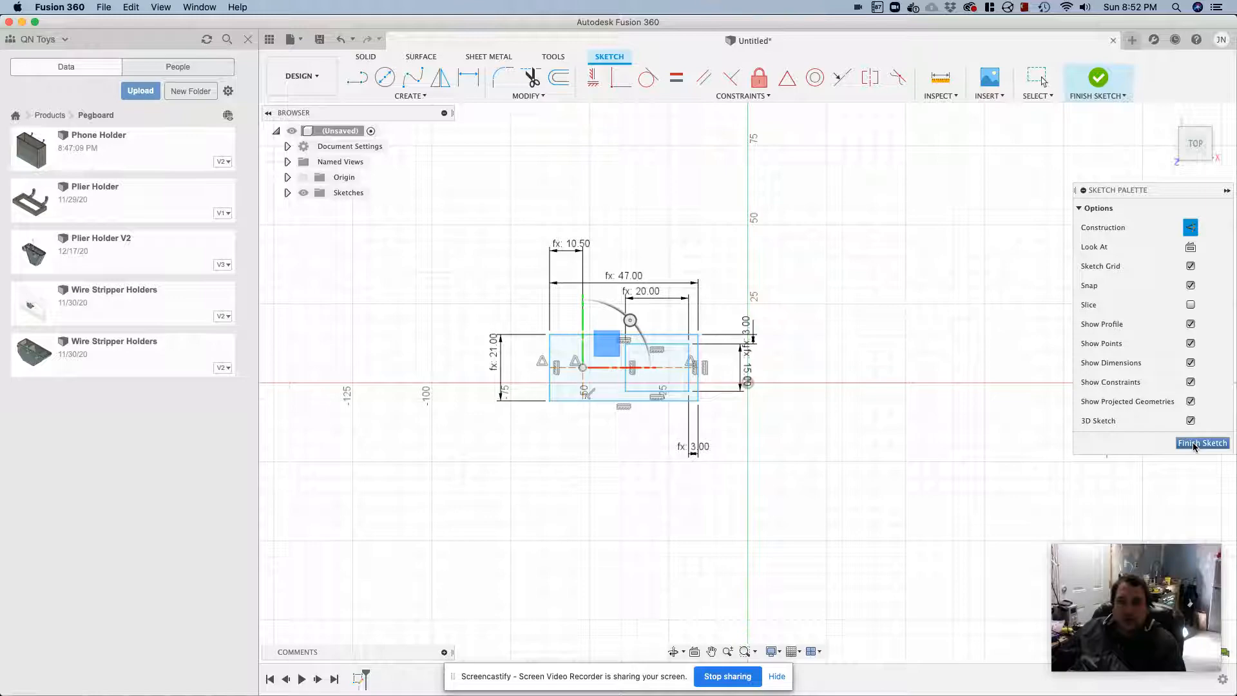
key("Escape")
Draw a circle centered on the construction-line intersection with a diameter of screwDriverHoleSize
key("c")
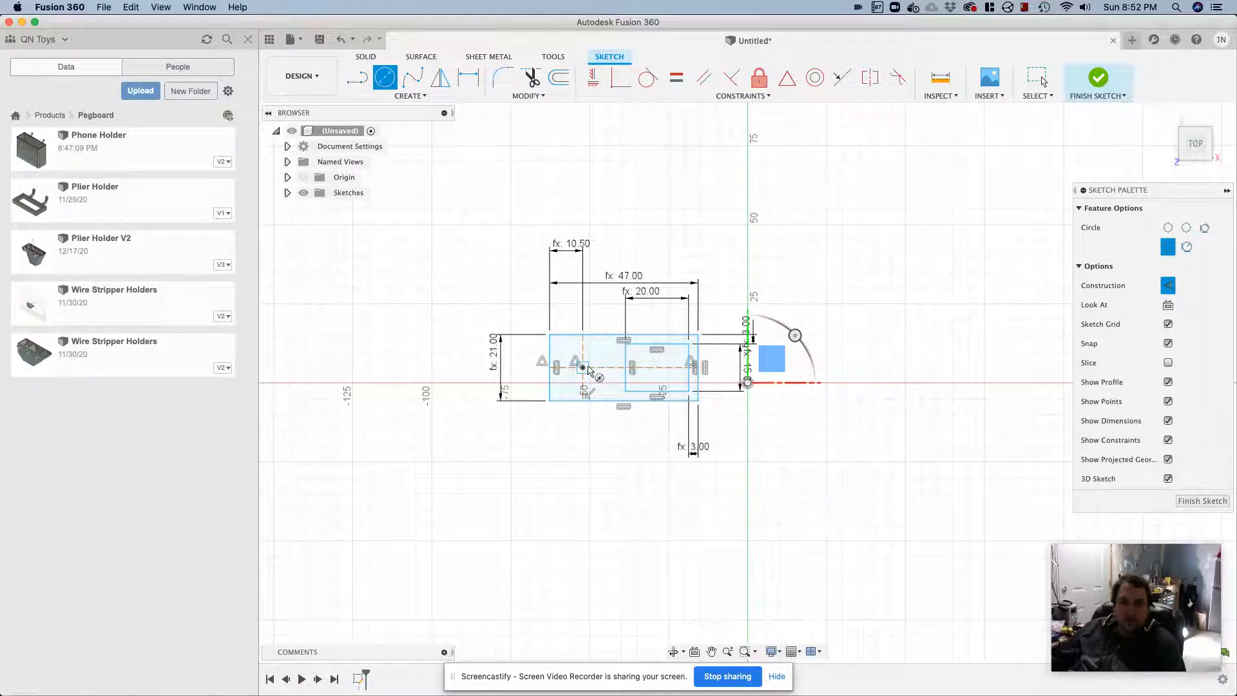
left_click(583, 367)
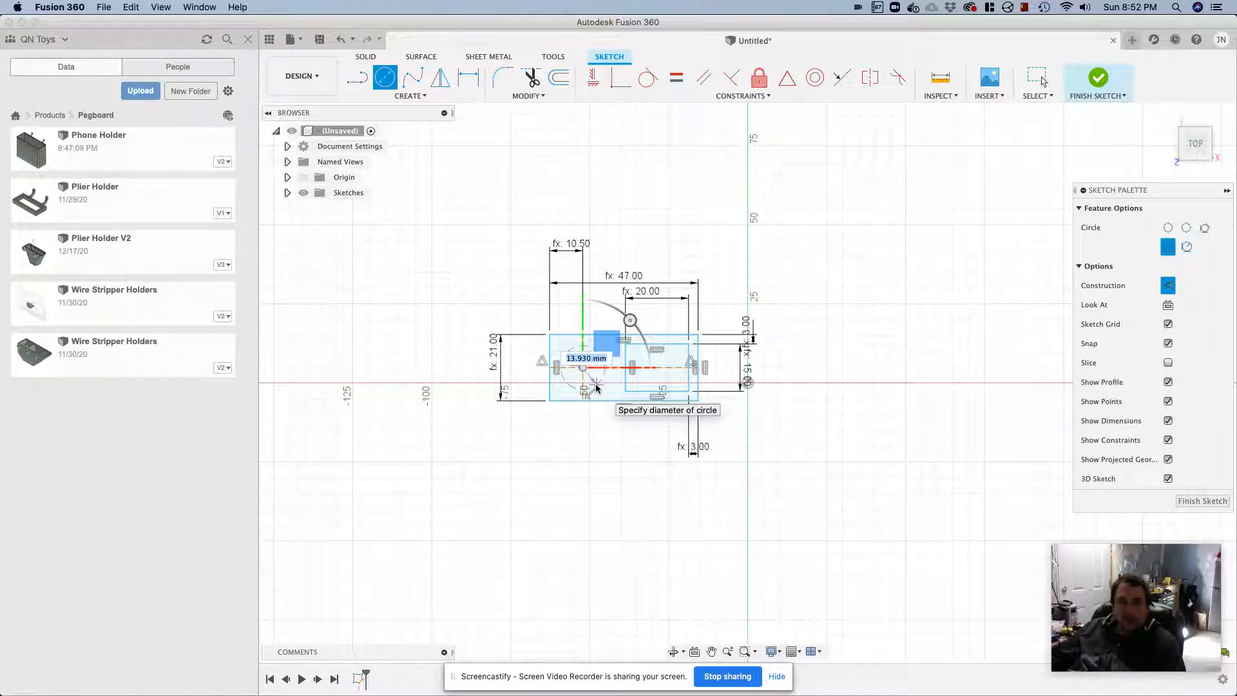
type("screw")
key("Return")
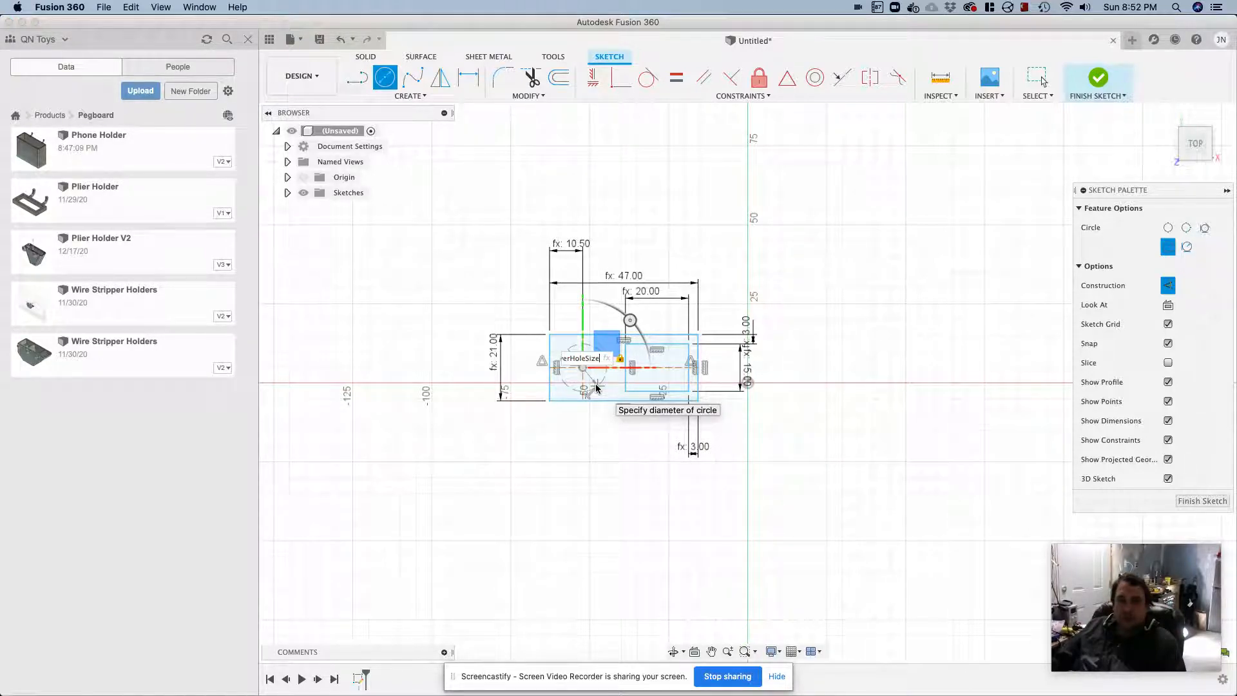
key("Return")
key("Escape")
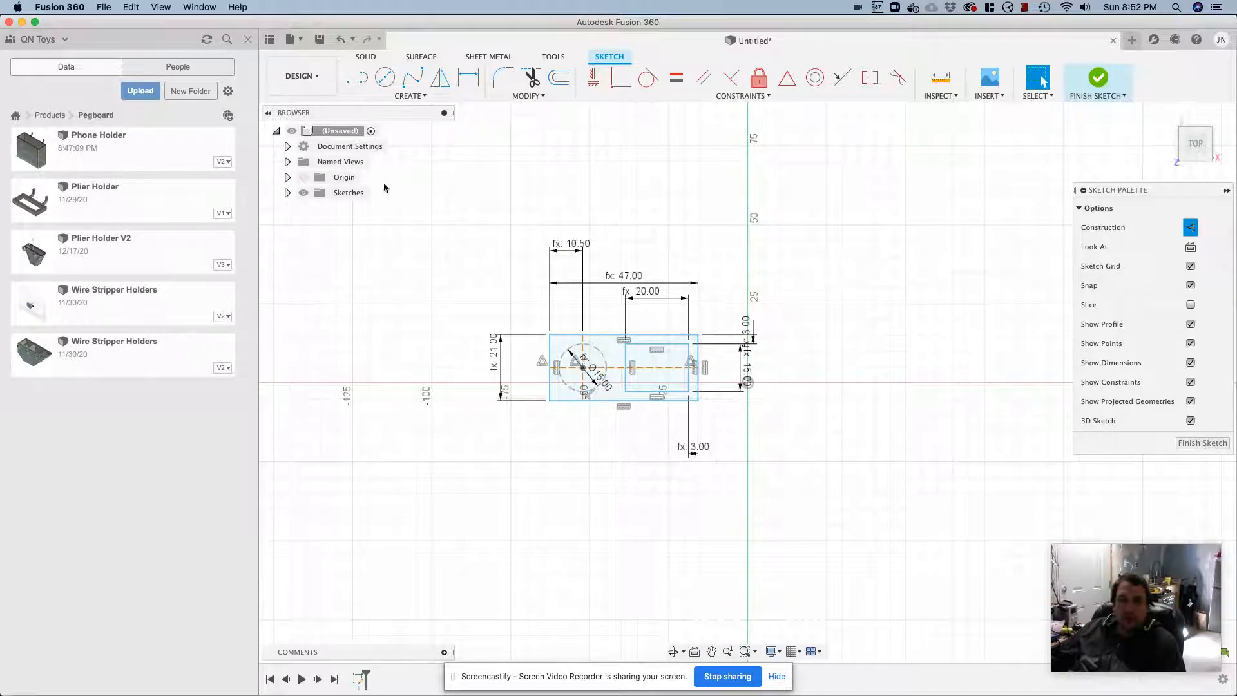
Convert the screwdriver hole circle from construction to regular sketch geometry
left_click(599, 354)
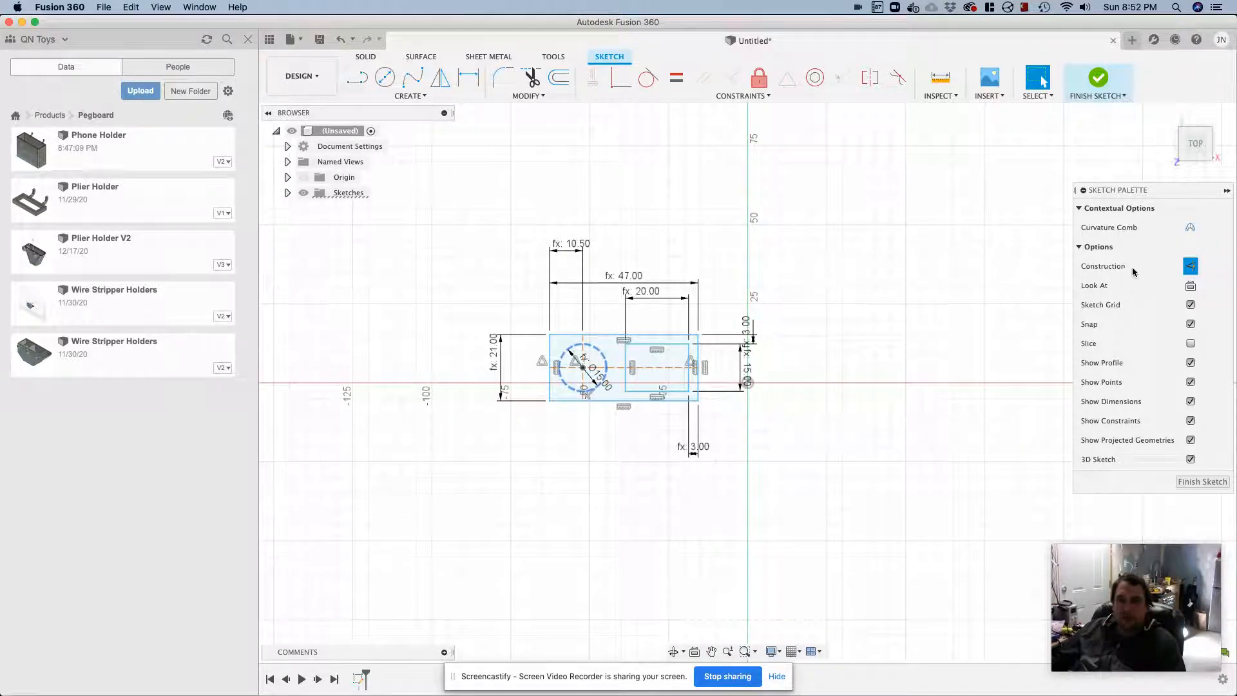
left_click(1190, 266)
left_click(558, 510)
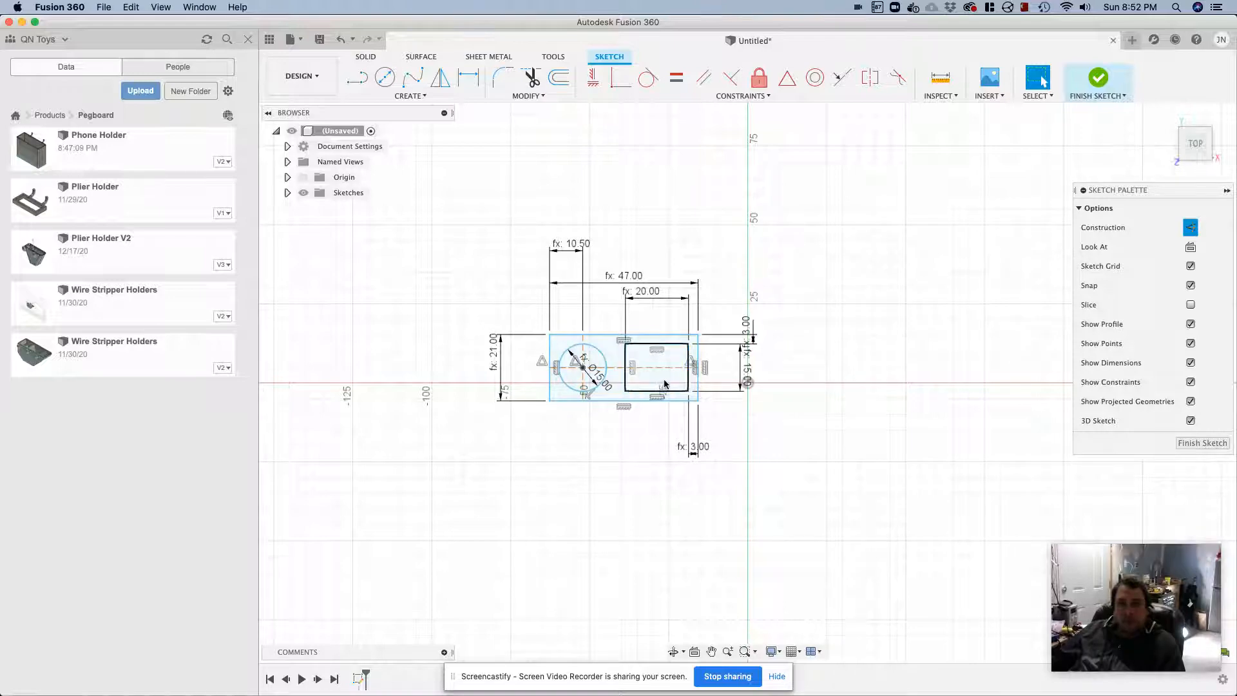
Finish the sketch and extrude the profile surrounding the circle and inner rectangle as a new body by the parameter height
left_click(1192, 443)
key("e")
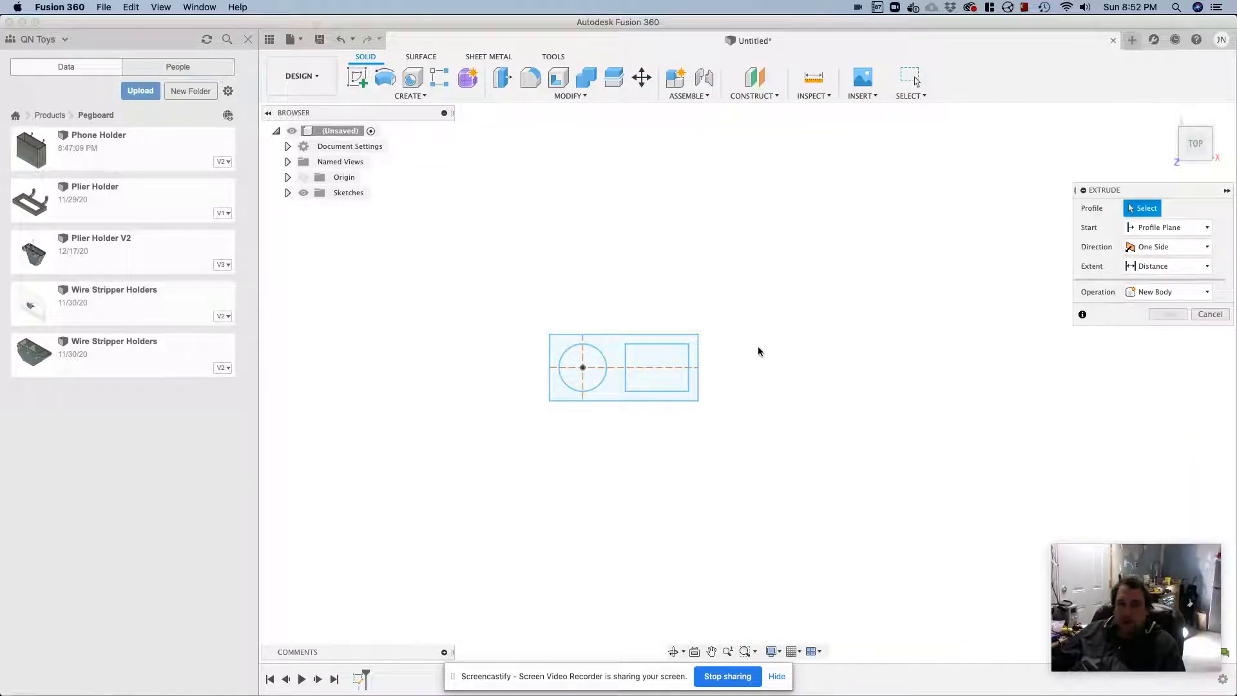
left_click(615, 351)
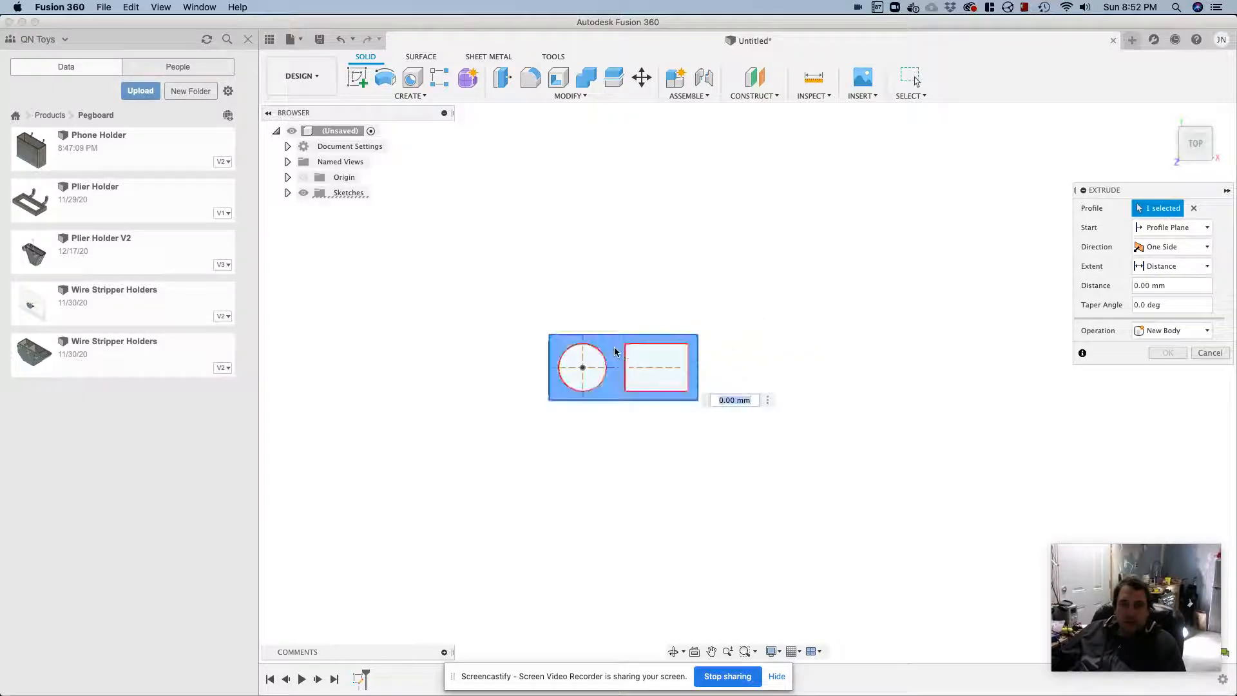
type("height")
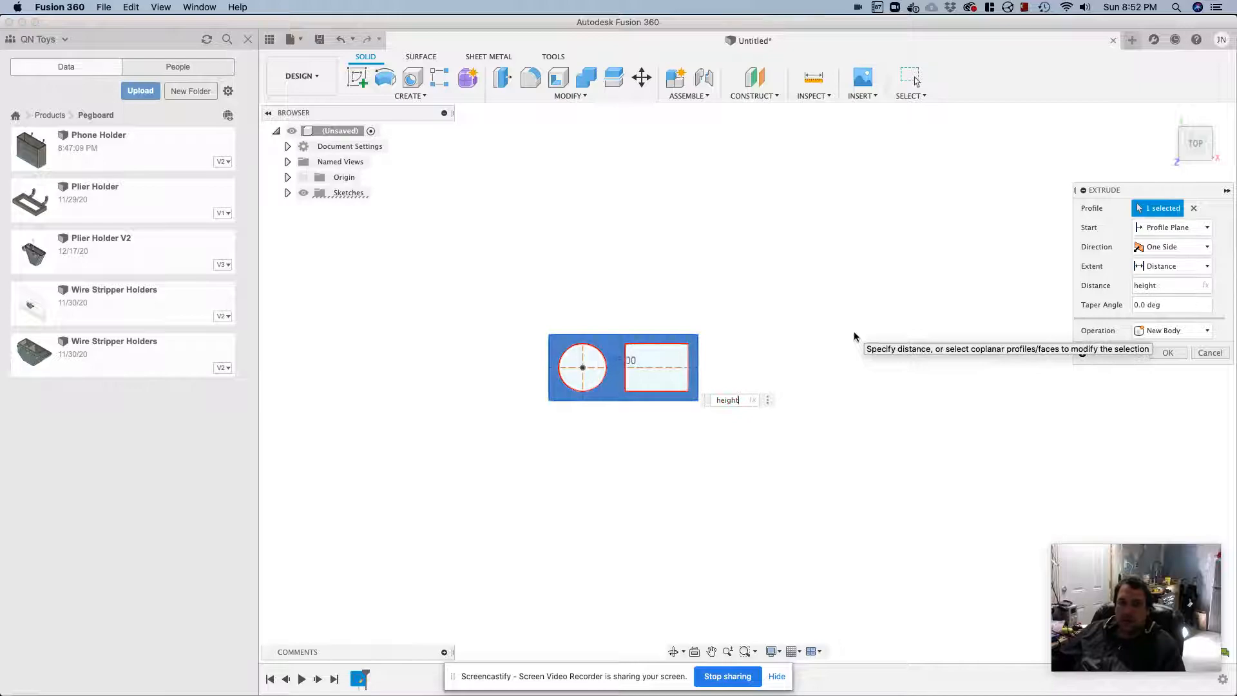
left_click(1168, 354)
Show Sketch1 and extrude the surrounding and tweezer rectangle profiles by -shellThickness as a join, leaving out the screwdriver circle
middle_click_drag(899, 432, 887, 194, "shift")
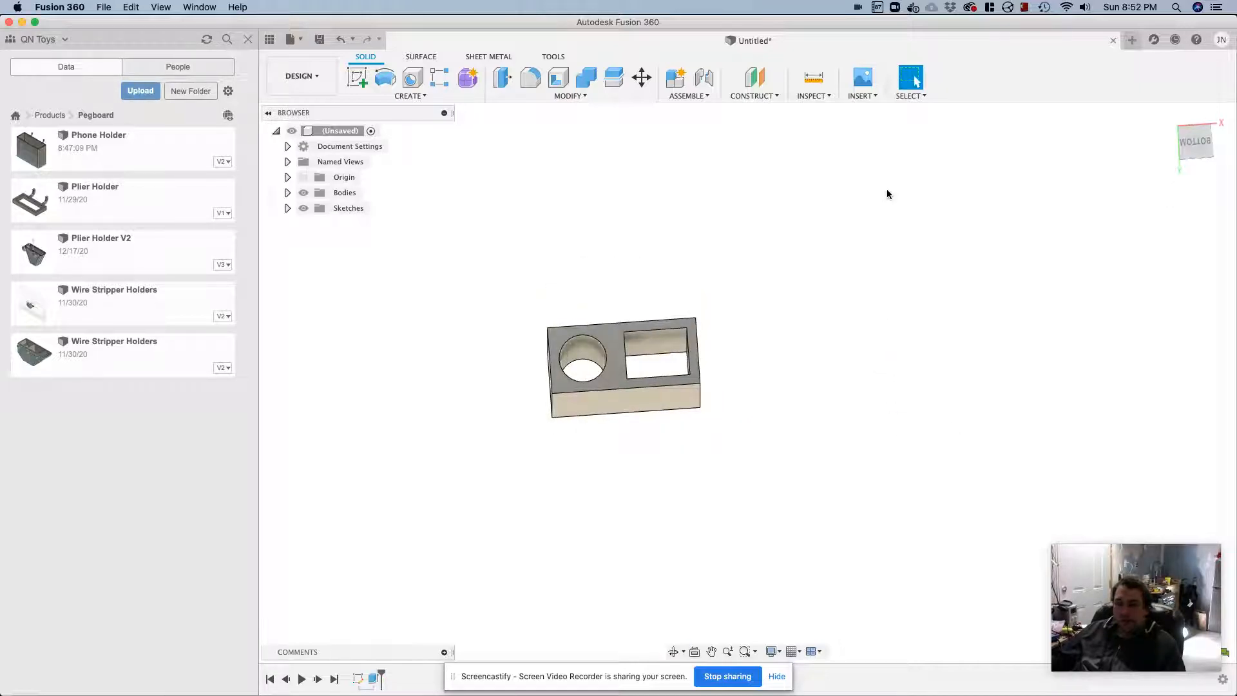
key("e")
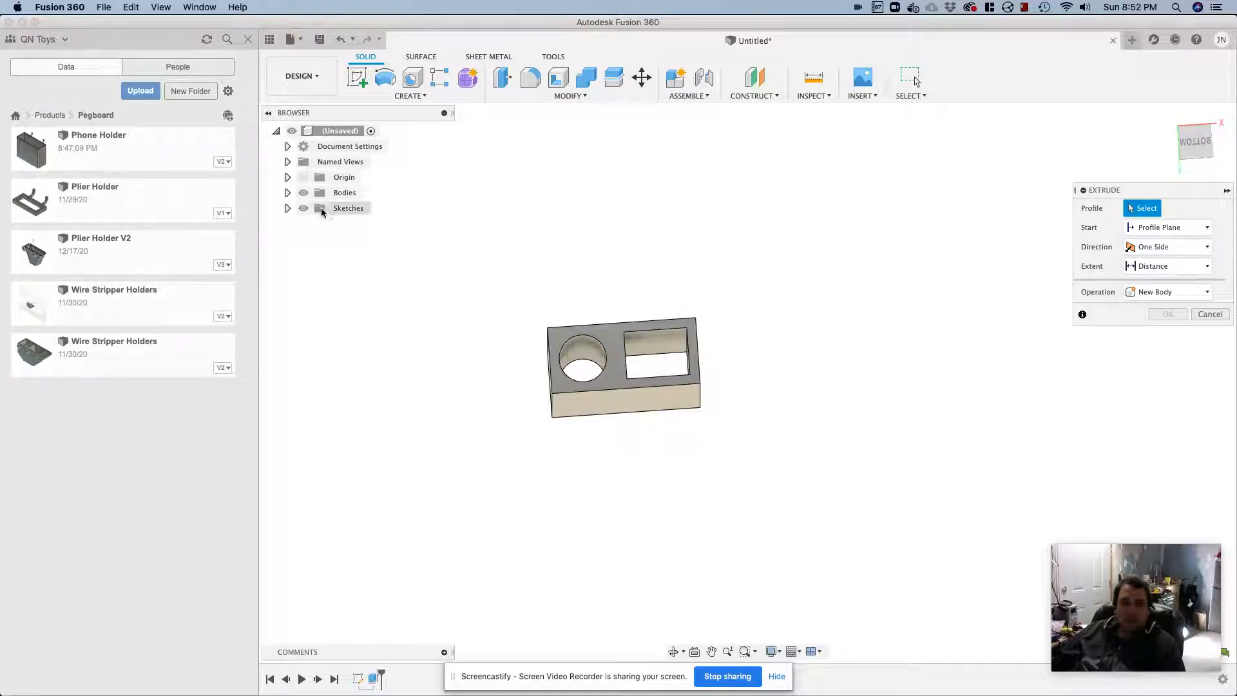
left_click(287, 209)
left_click(314, 223)
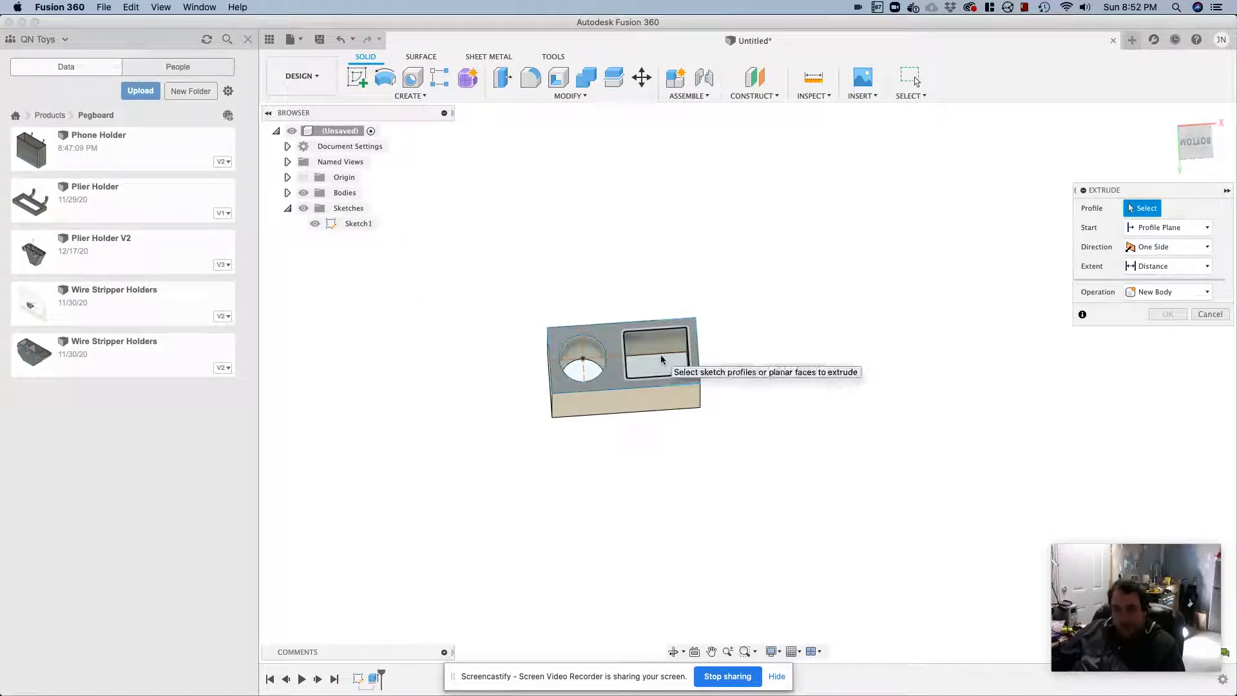
left_click(619, 335)
left_click(635, 348)
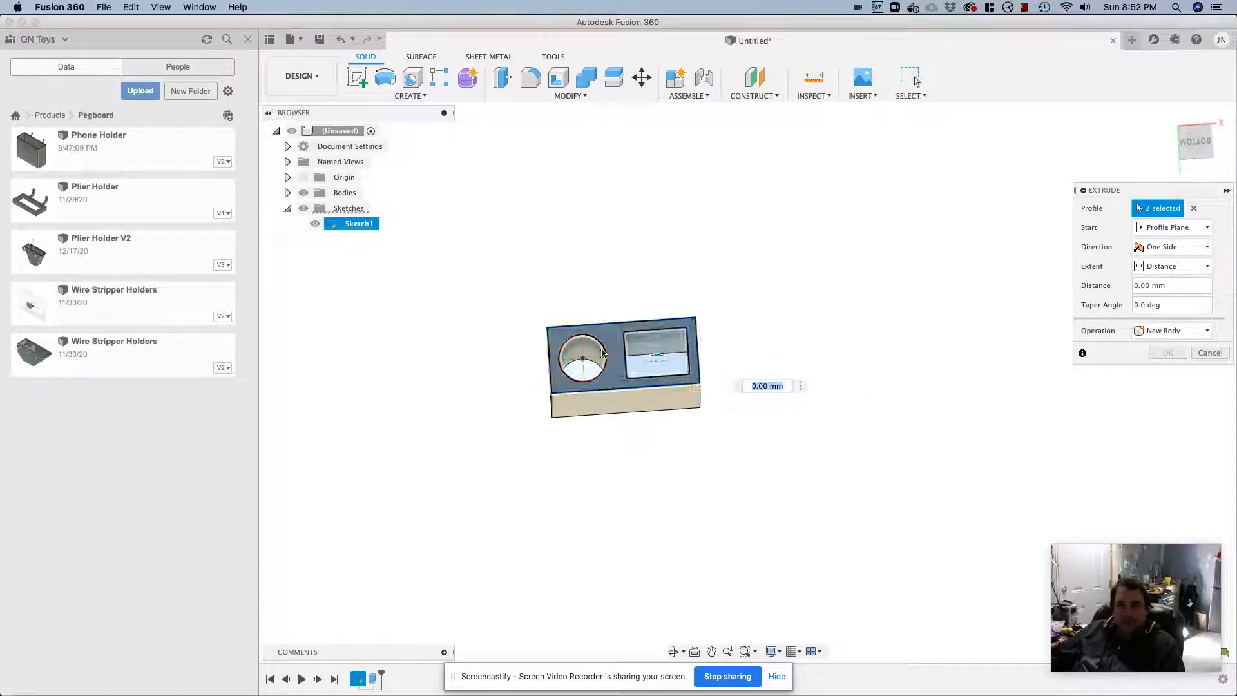
left_click(585, 357)
type("-she")
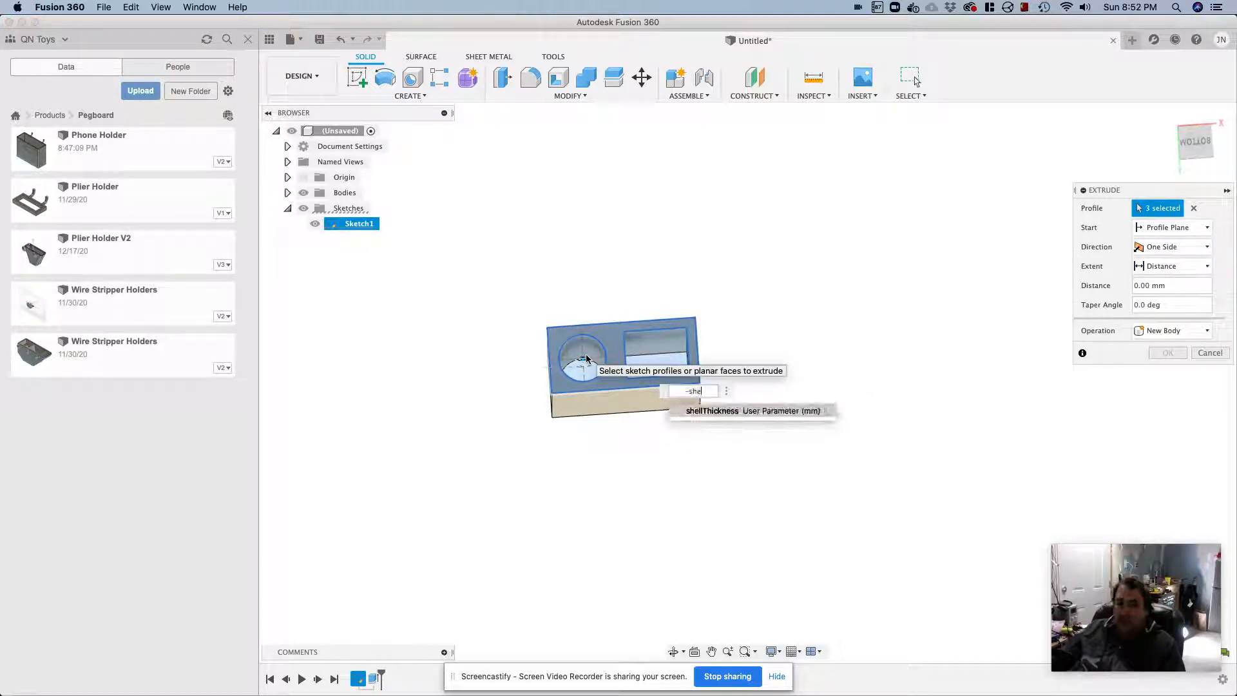
key("Return")
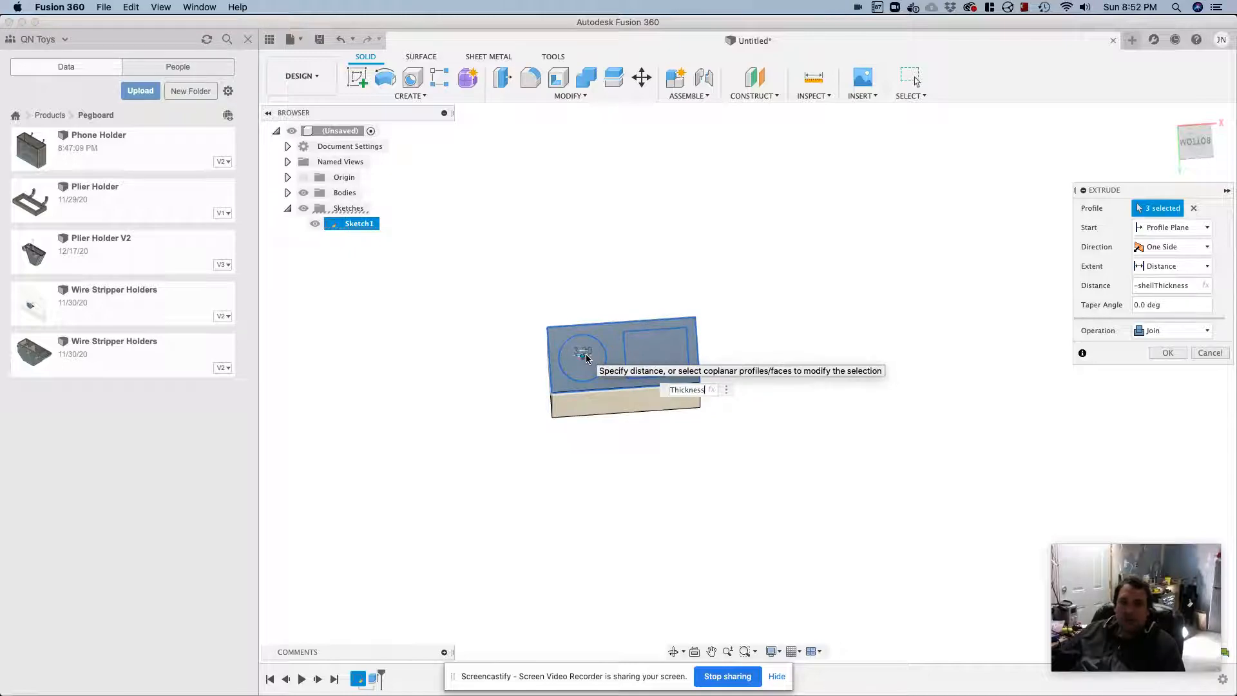
left_click(594, 354)
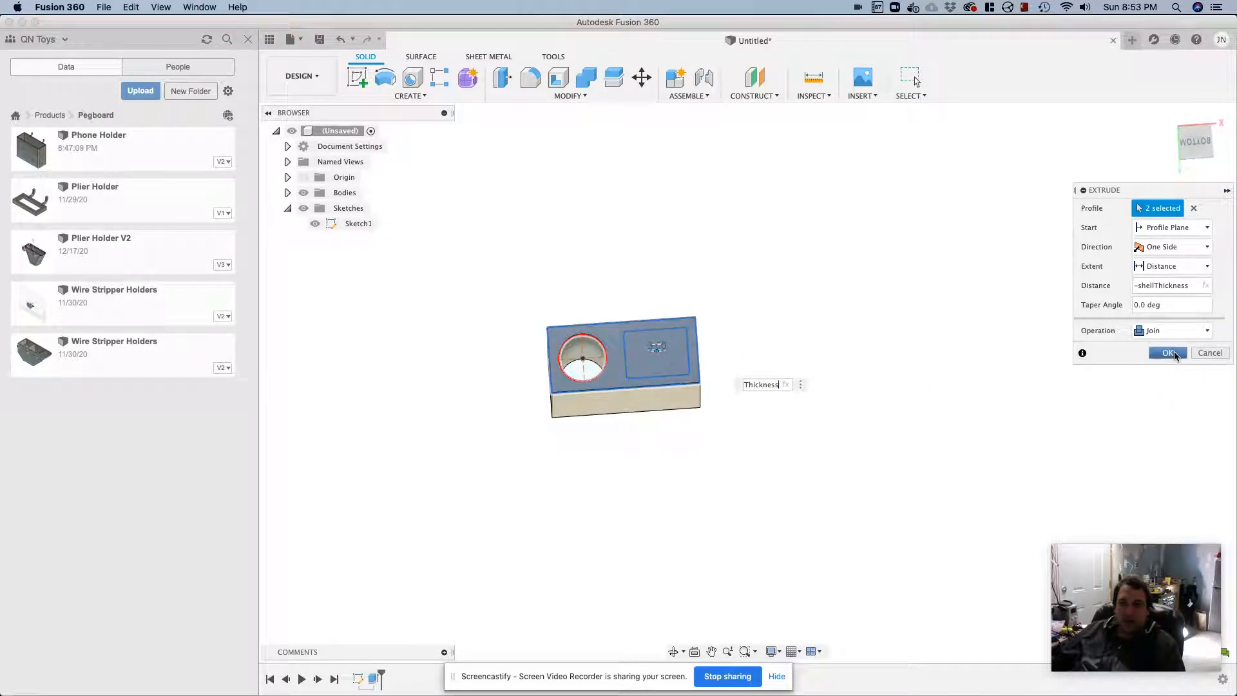
left_click(1167, 353)
Fillet the two vertical outer edges at the screwdriver end with a radius of shellThickness+screwDriverHoleSize/2
middle_click_drag(941, 318, 1048, 532, "shift")
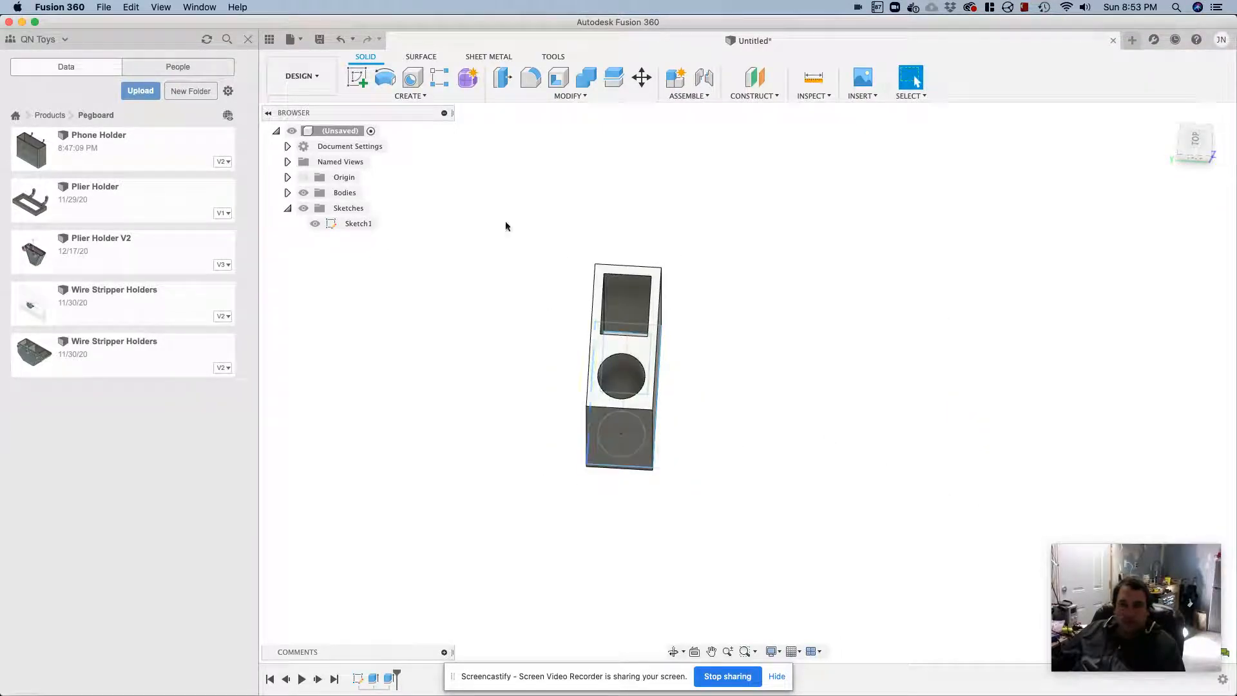
left_click(530, 78)
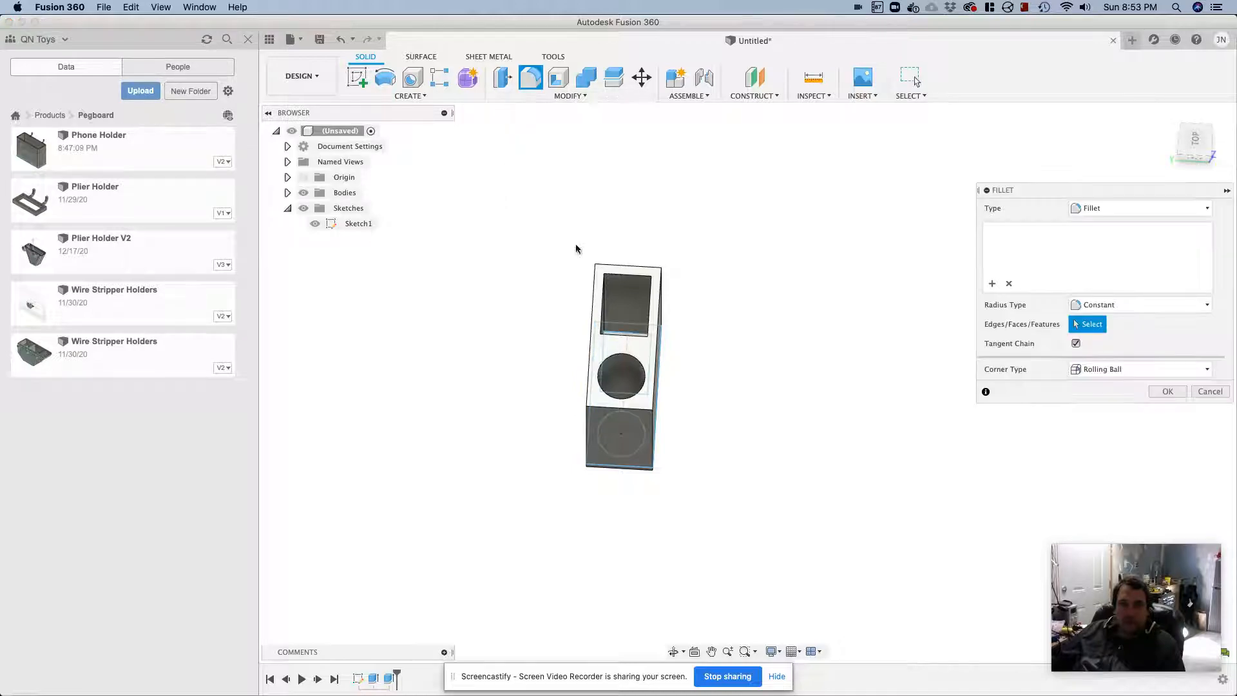
left_click(591, 418)
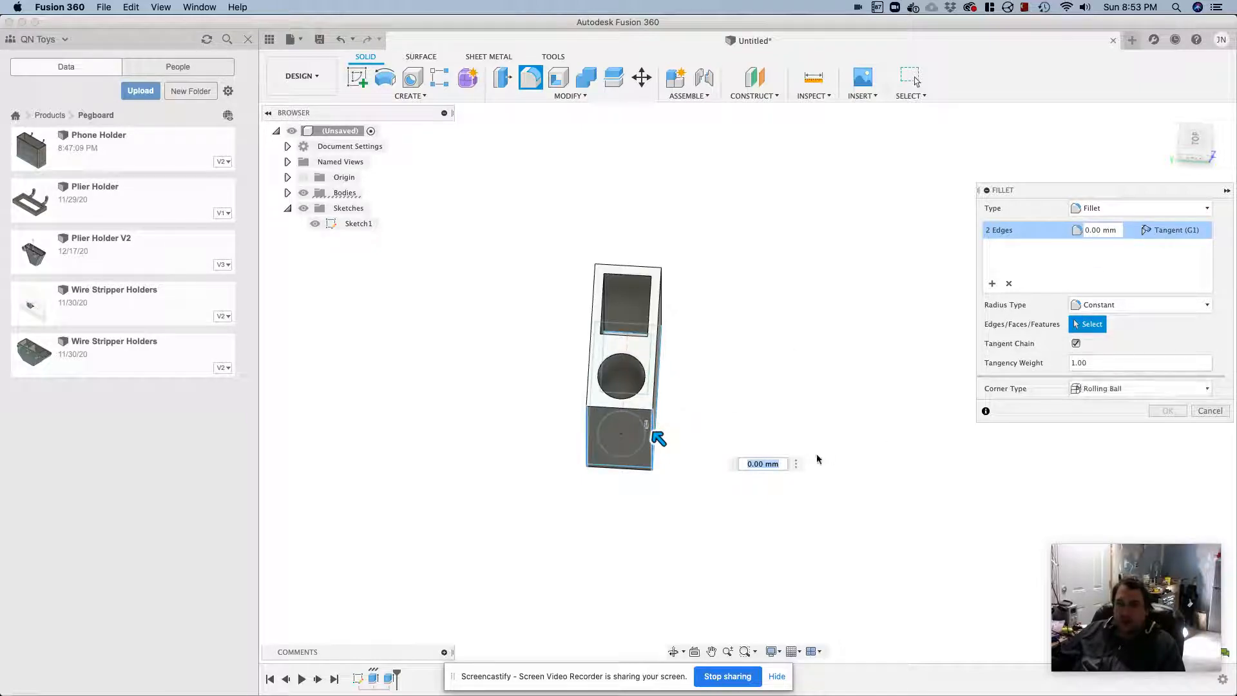
type("she")
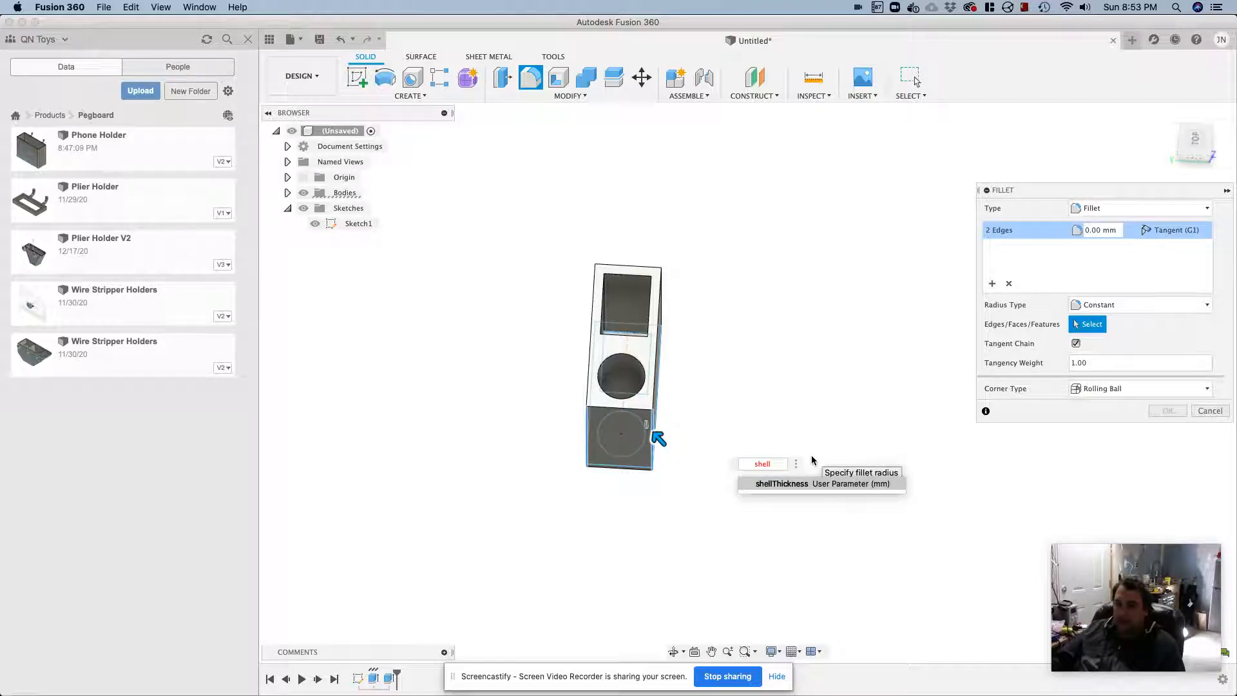
type("ll")
key("Return")
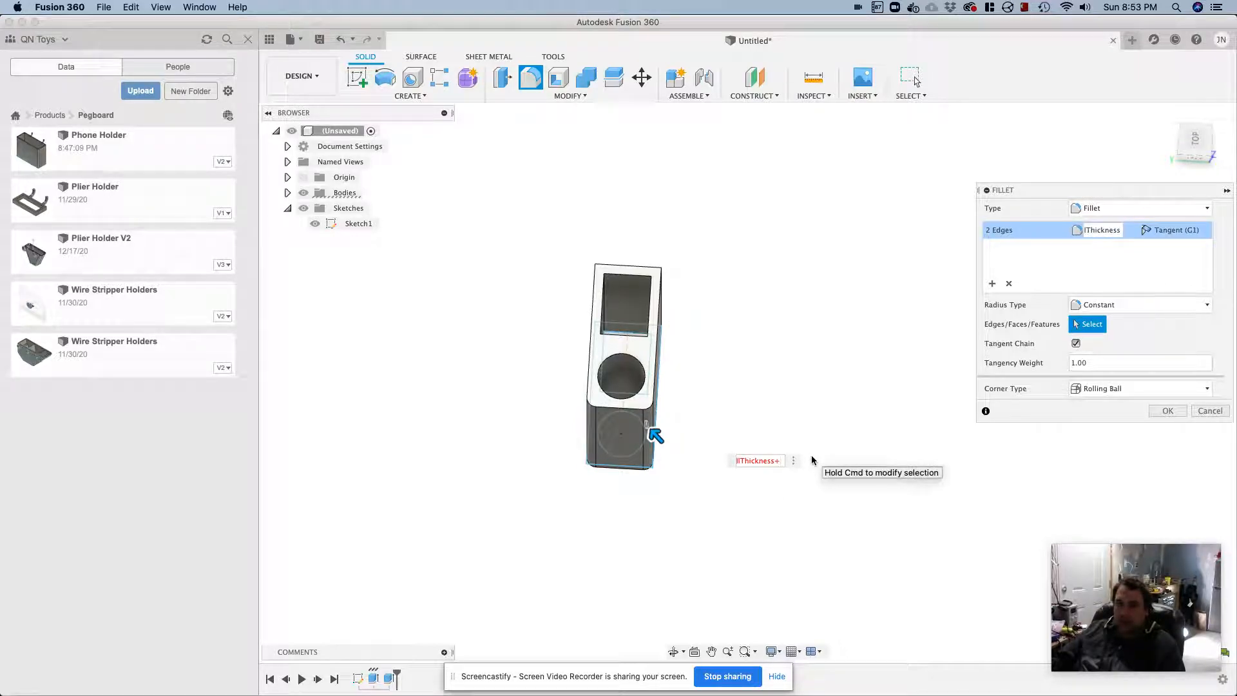
type("+screw")
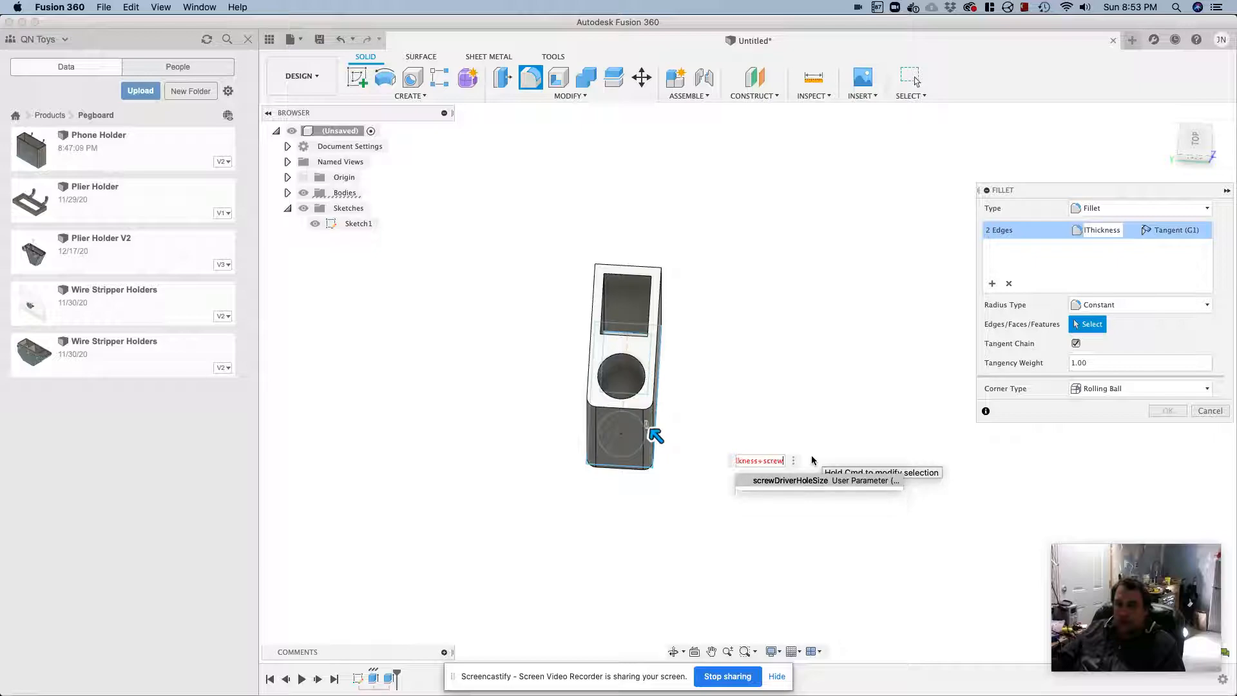
key("Return")
type("/2")
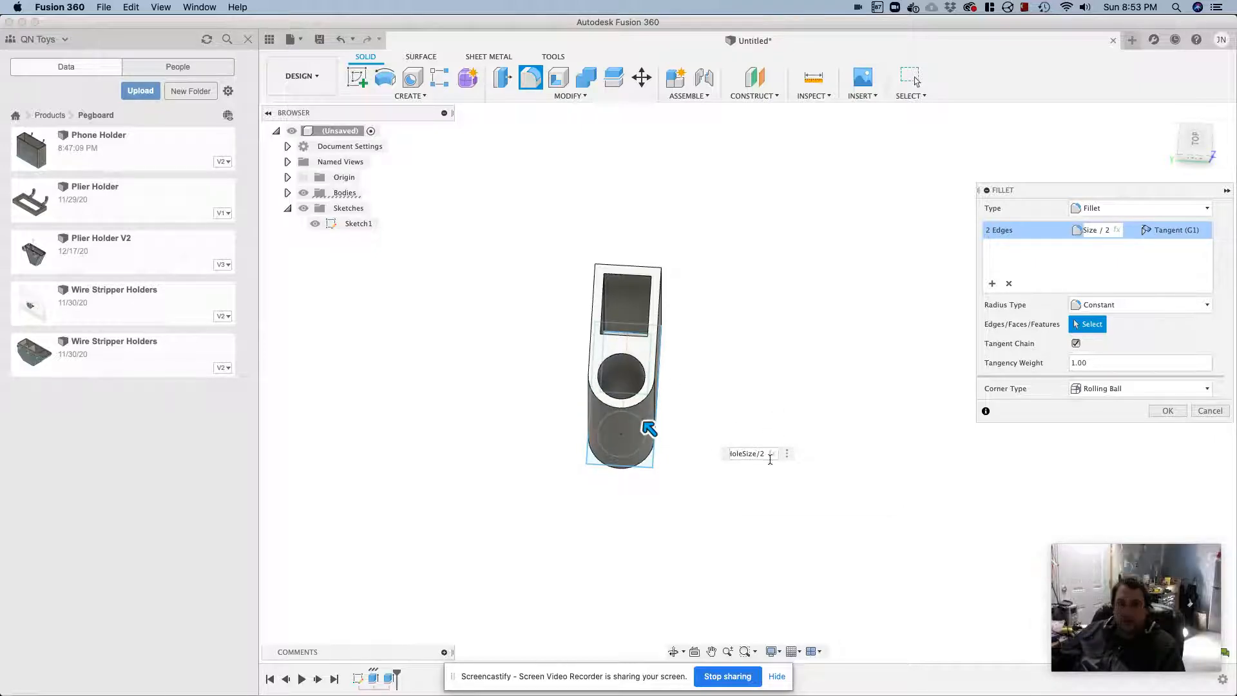
left_click(1166, 411)
Fillet the two vertical outer edges at the tweezer end with a 1 mm radius
middle_click_drag(933, 408, 963, 369, "shift")
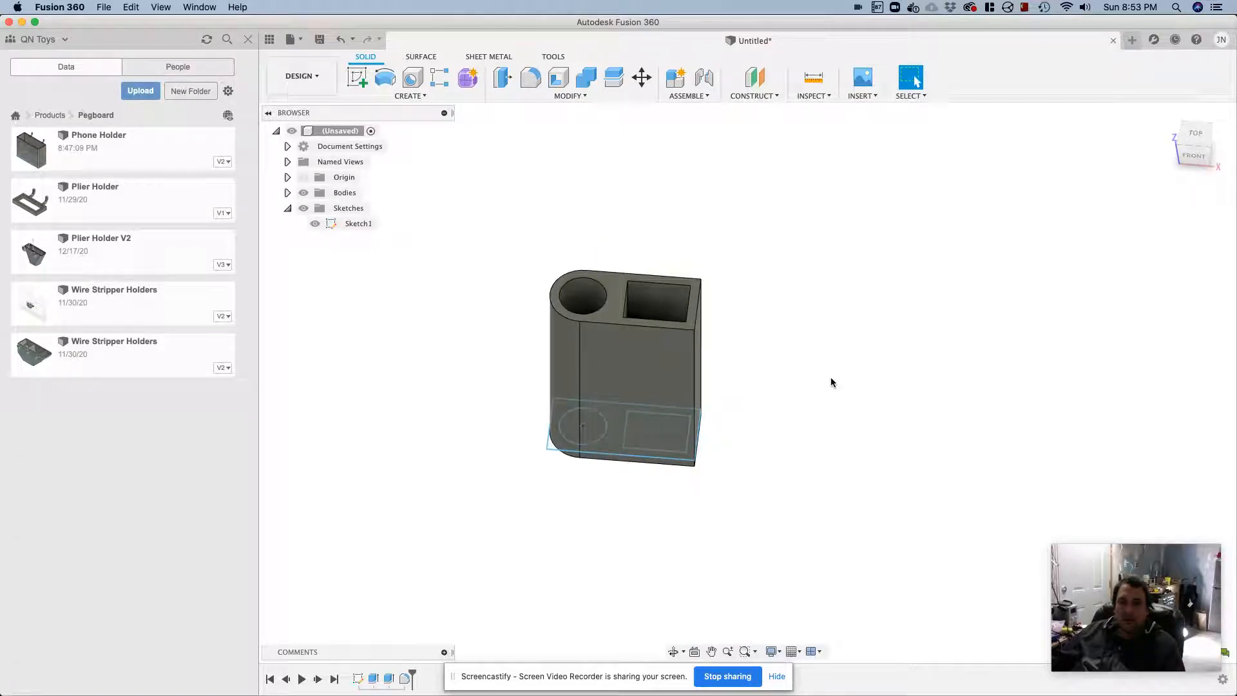
left_click(559, 96)
left_click(512, 125)
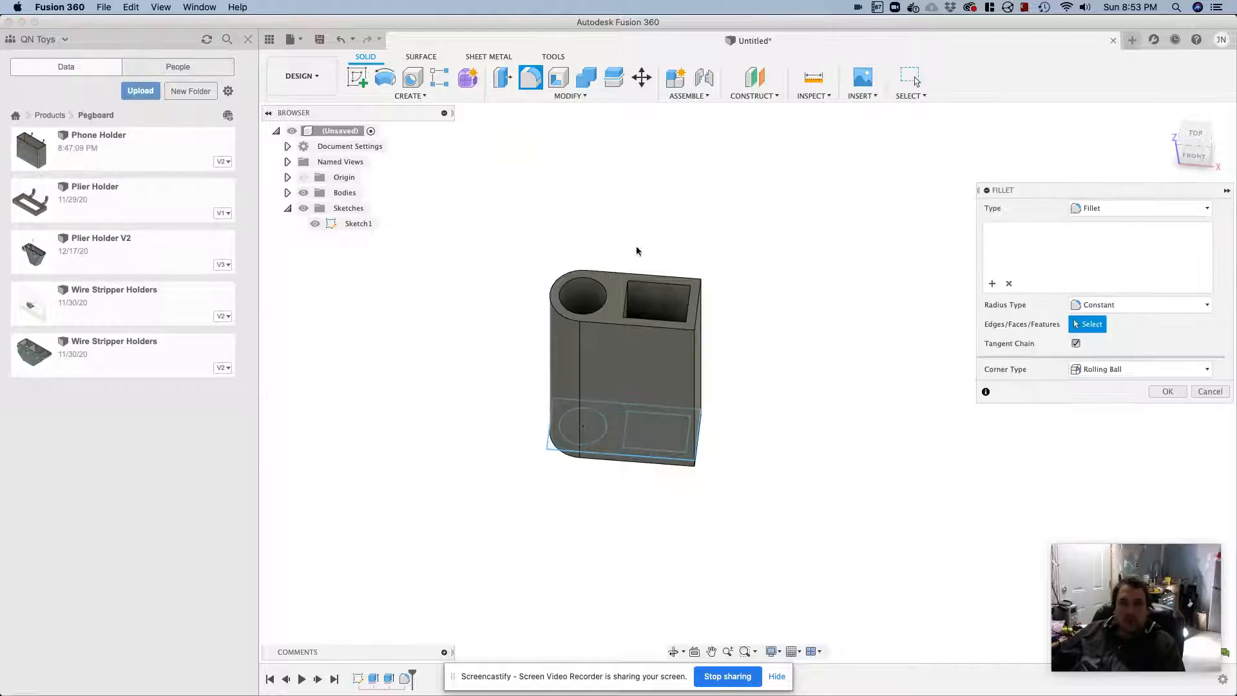
left_click(696, 383)
middle_click_drag(767, 338, 693, 377, "shift")
left_click(691, 385)
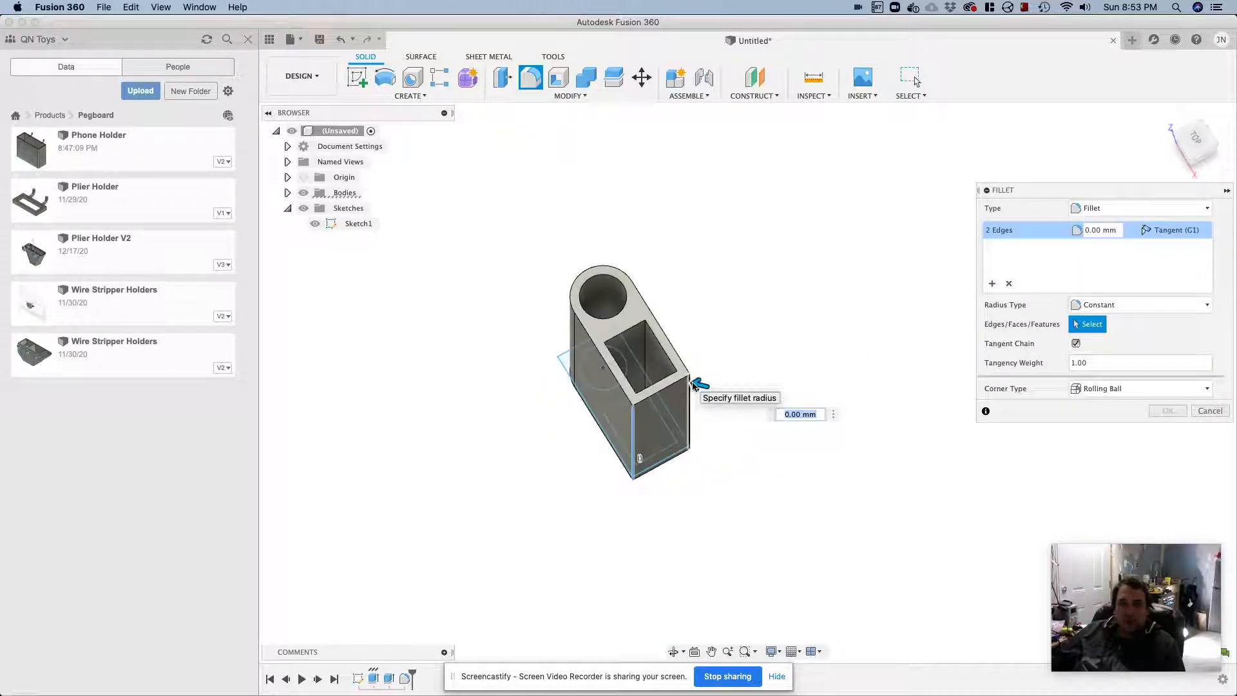
type("1")
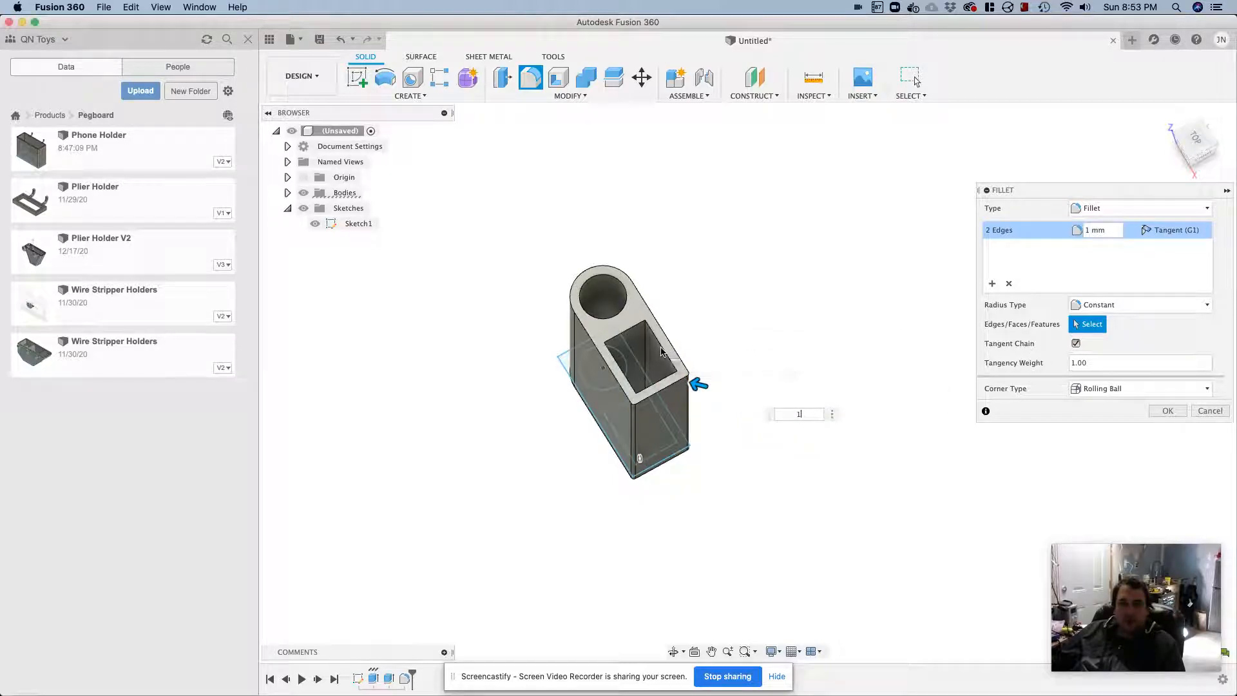
left_click(1167, 411)
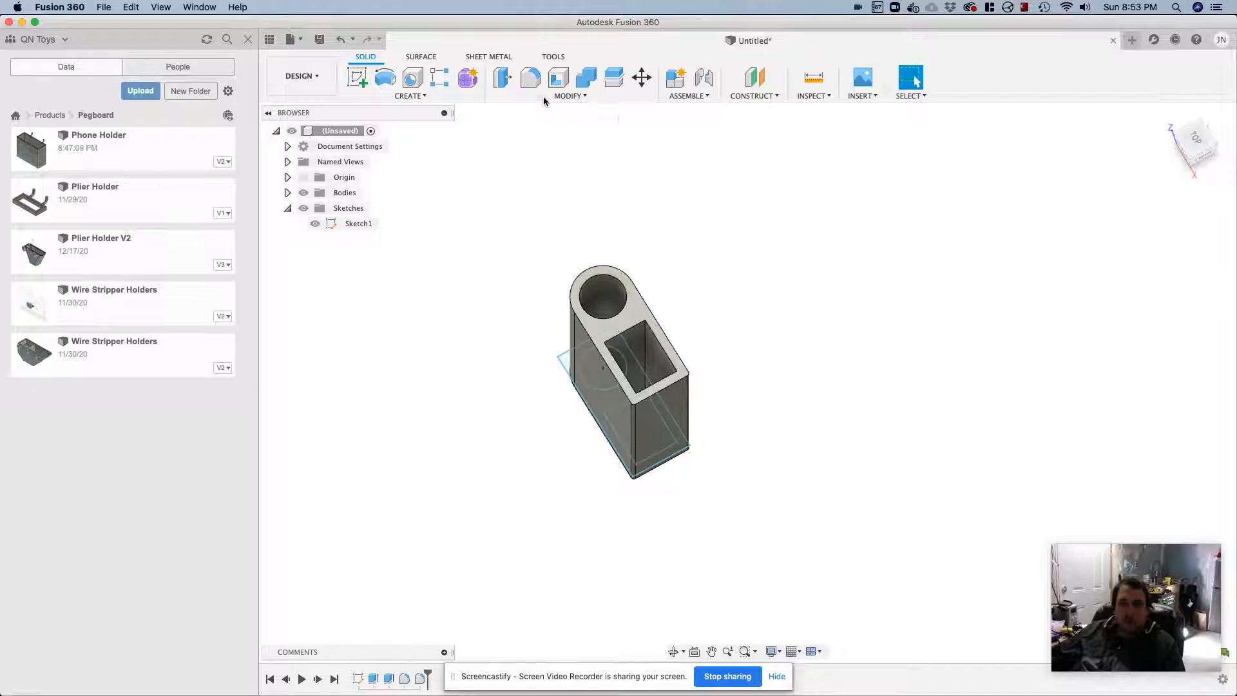
left_click(530, 78)
left_click(661, 347)
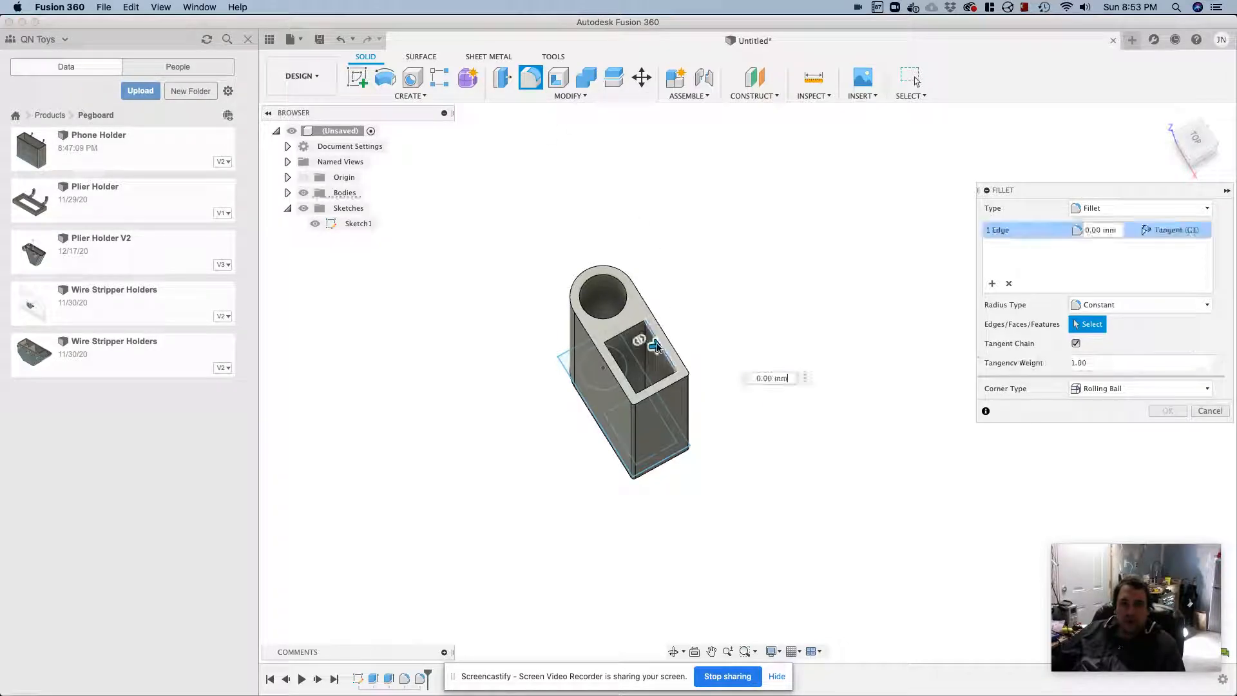
left_click(632, 332)
key("Escape")
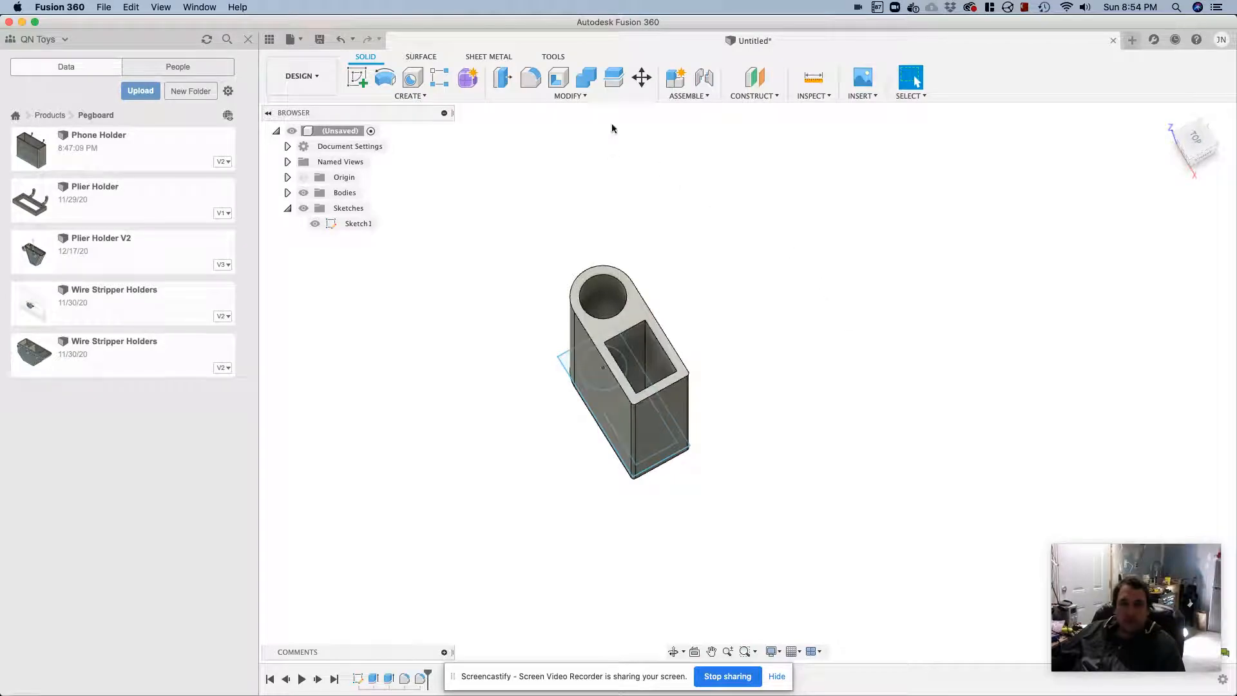
Fillet the outer edges around the holder's bottom face
left_click(530, 78)
middle_click_drag(566, 358, 762, 274, "shift")
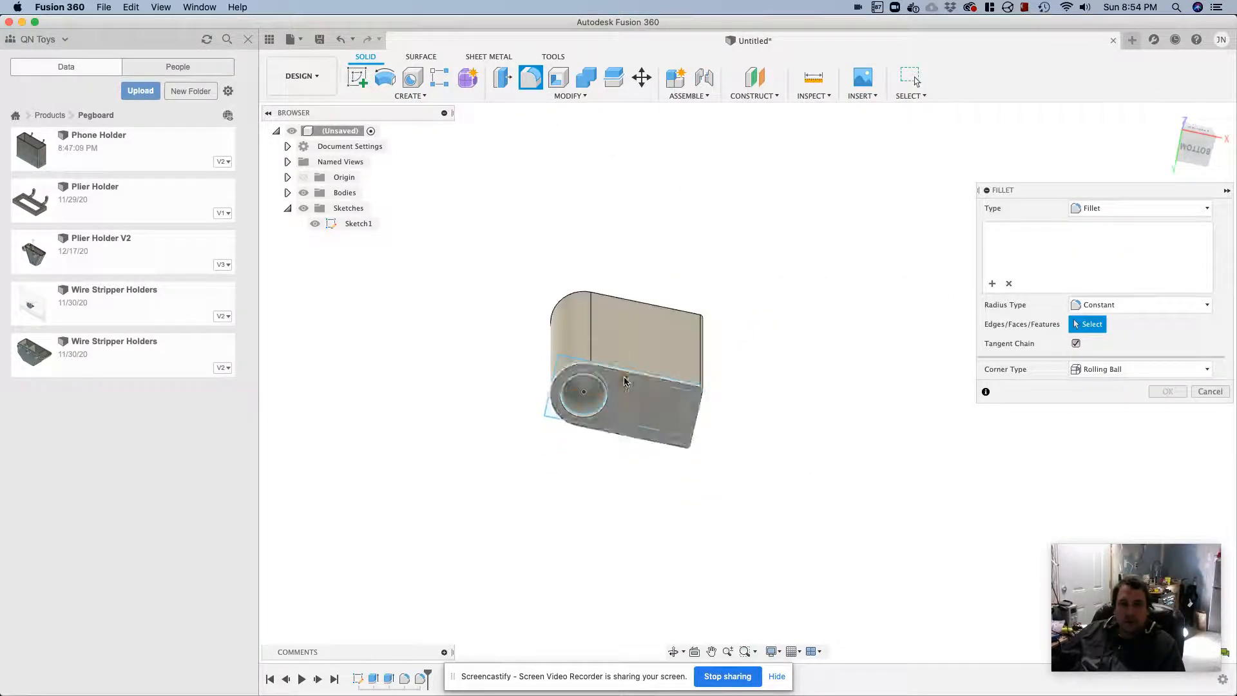
left_click(667, 396)
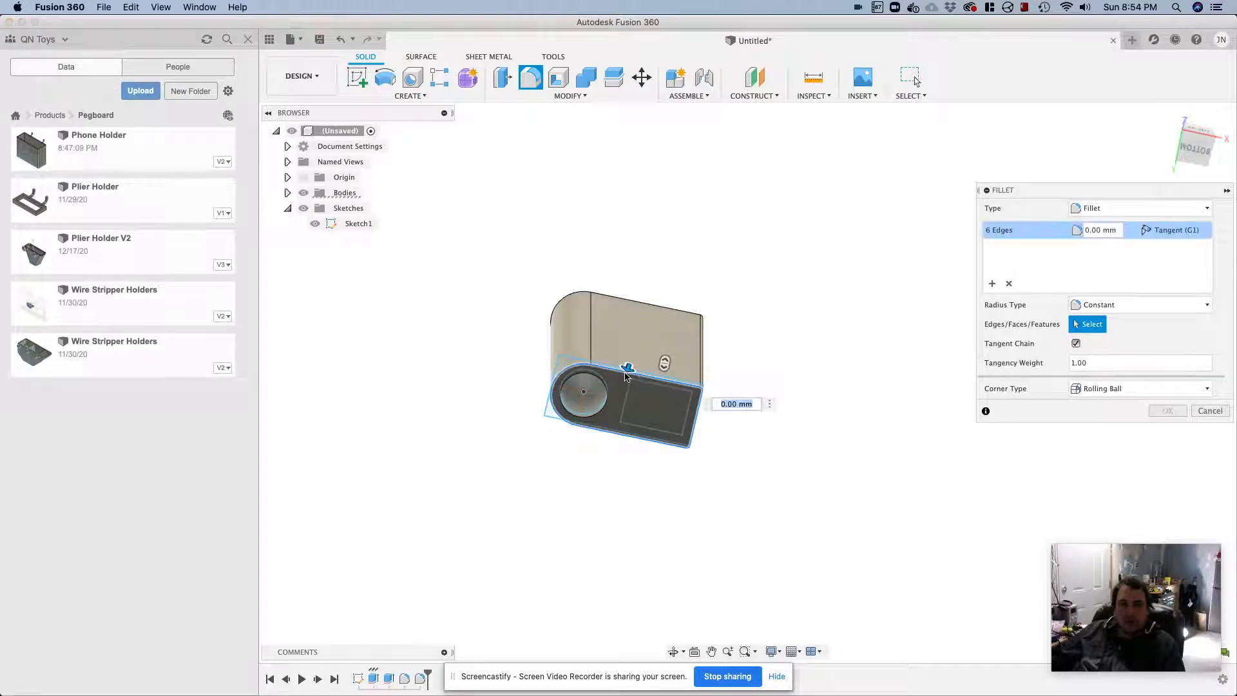
left_click(1167, 410)
Fillet the top rim of the screwdriver hole and all four top edges of the tweezer pocket with a 2 mm radius
middle_click_drag(790, 301, 726, 368, "shift")
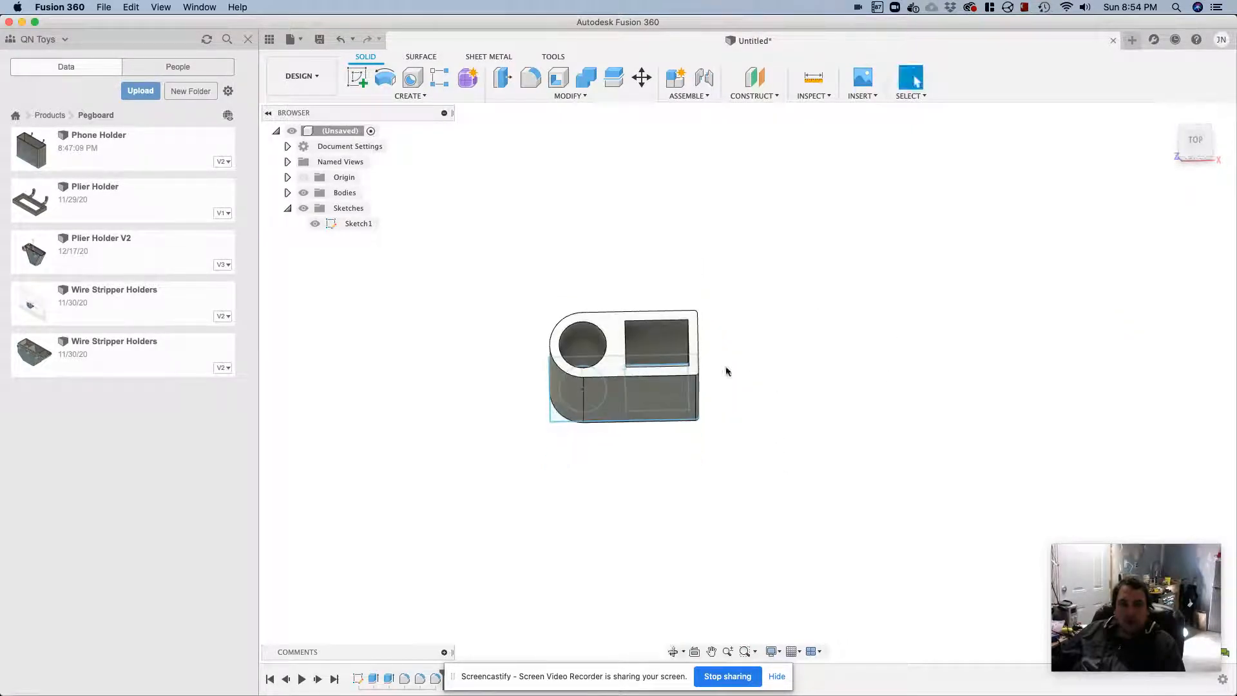
left_click(531, 80)
left_click(578, 323)
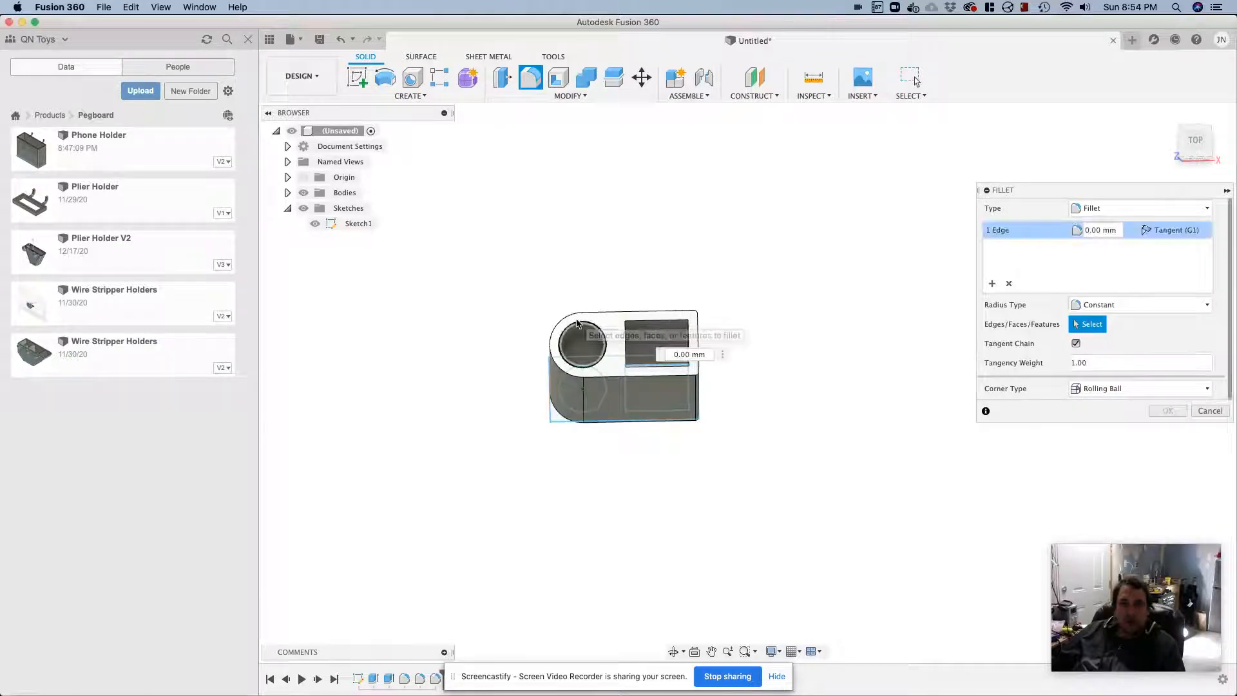
left_click(646, 321)
left_click(630, 345)
left_click(628, 345)
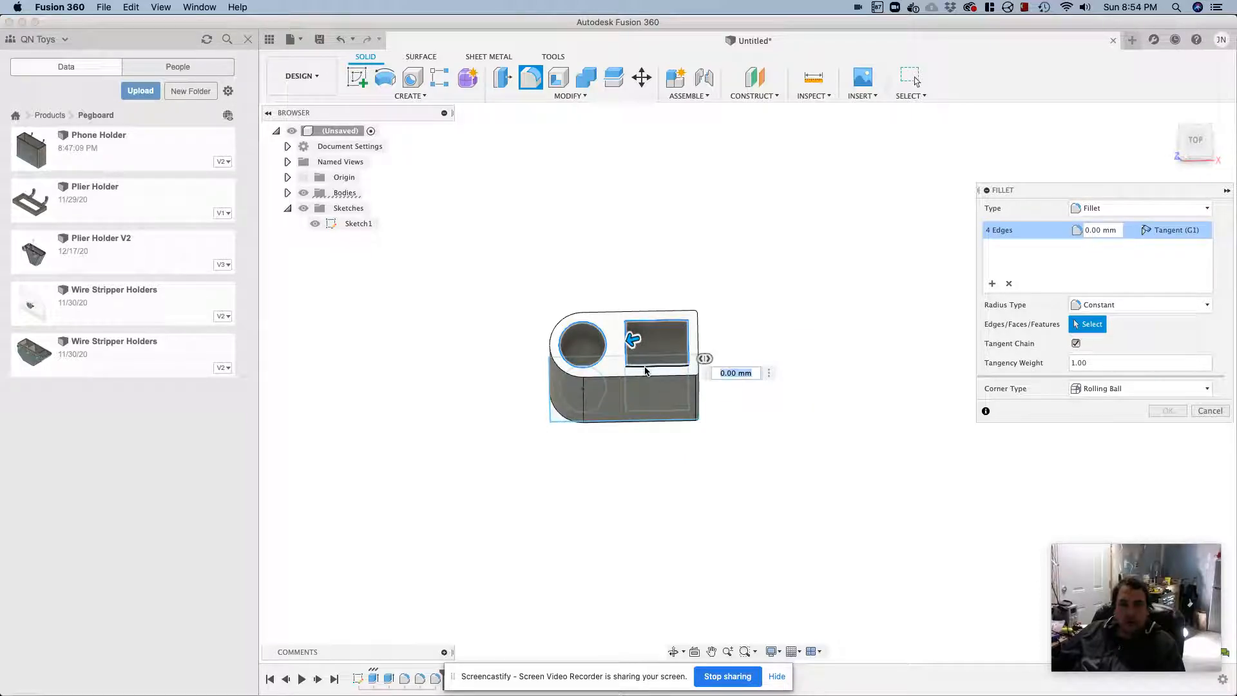
middle_click_drag(644, 371, 645, 352, "shift")
left_click(646, 350)
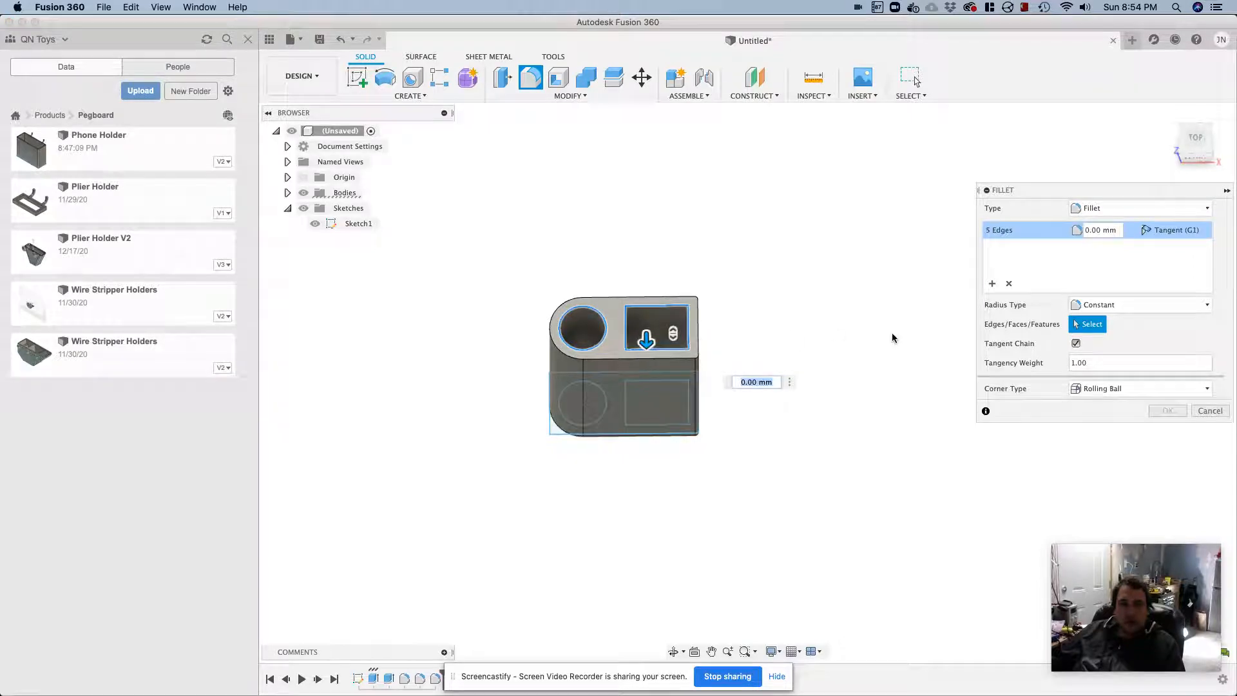
type("2")
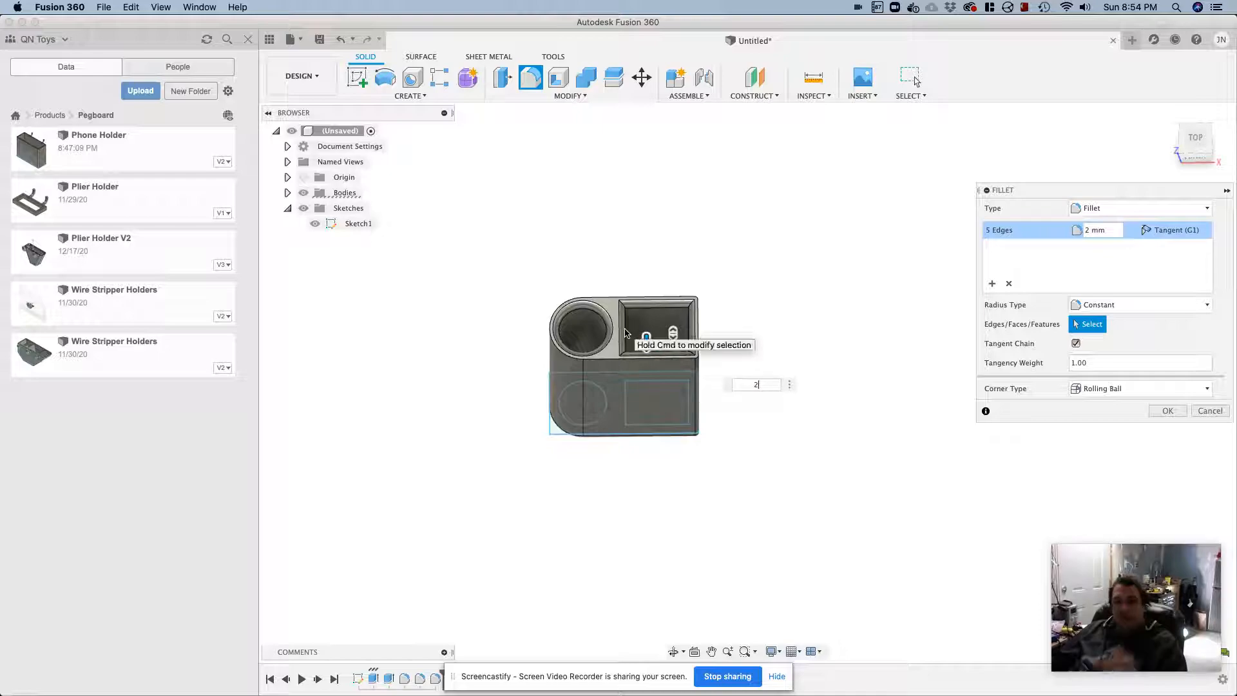
left_click(1166, 410)
Start a sketch on the holder's flat back face and place a point near the tweezer end, about 7 mm below the top edge
middle_click_drag(940, 383, 709, 326, "shift")
left_click(613, 334)
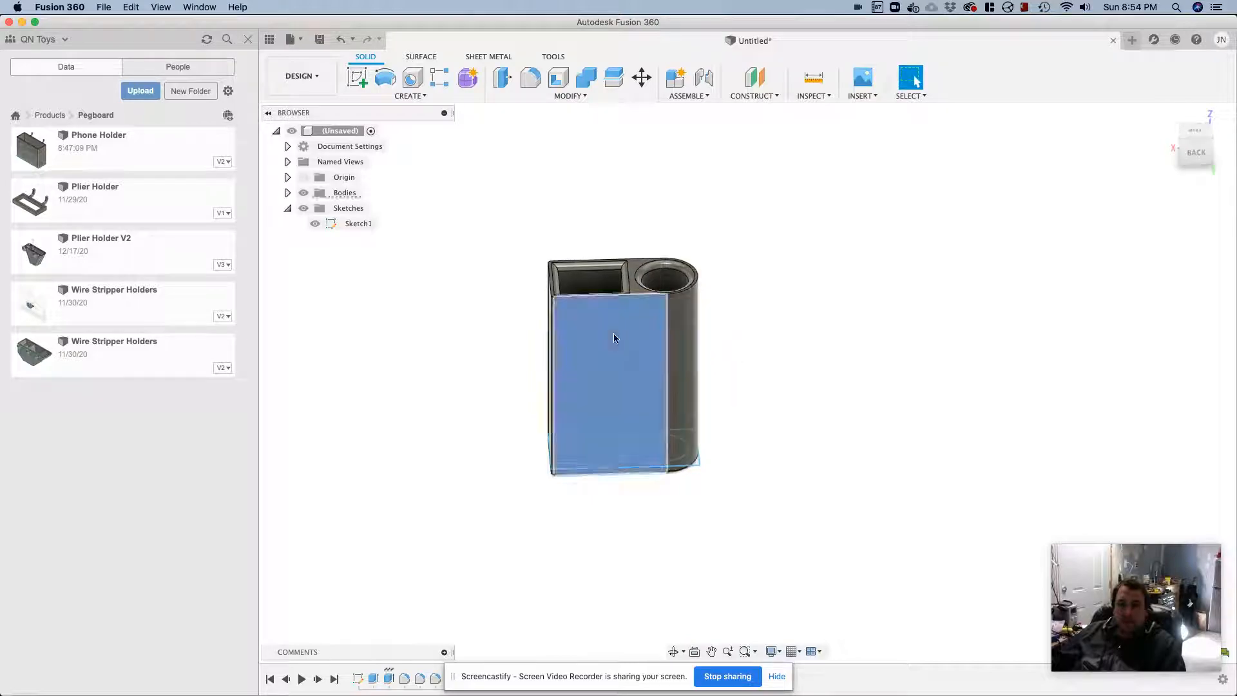
right_click(613, 334)
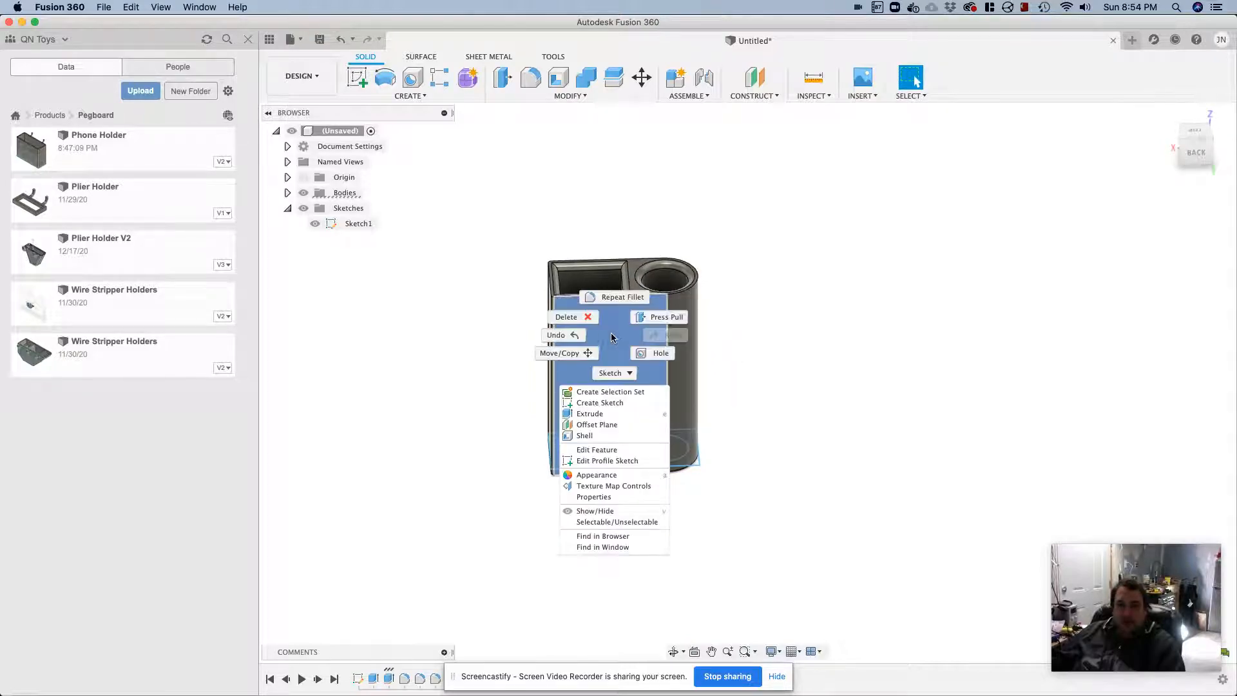
left_click(612, 400)
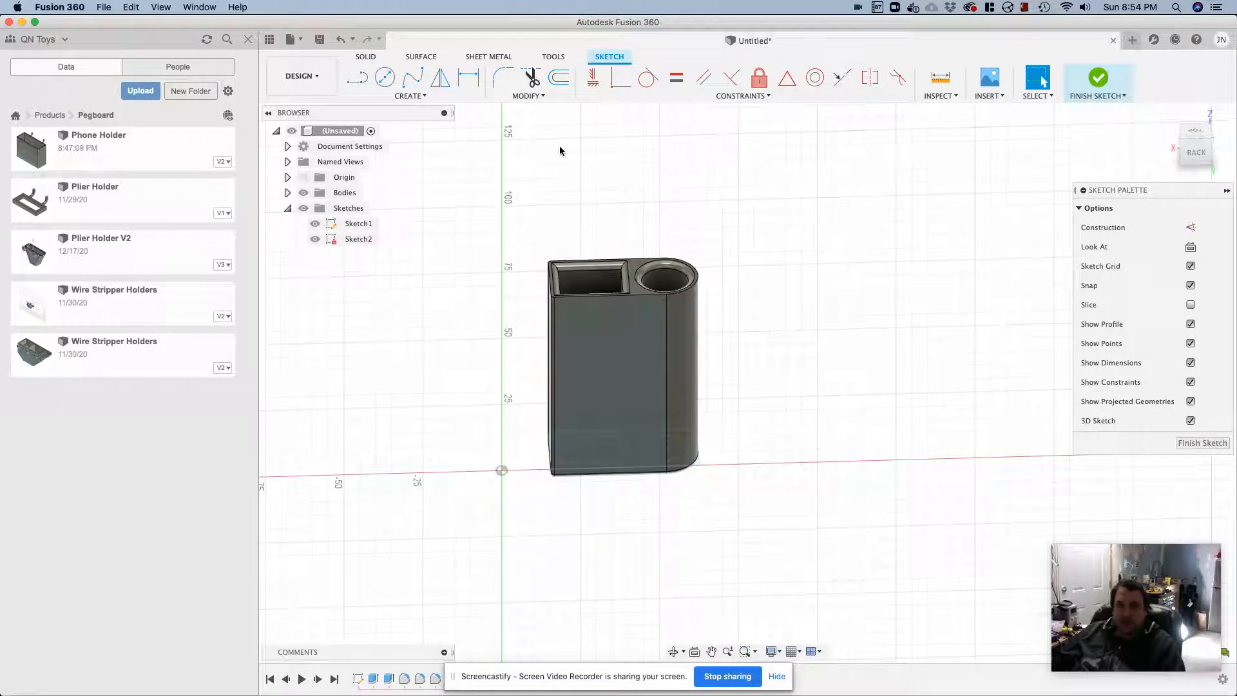
left_click(356, 85)
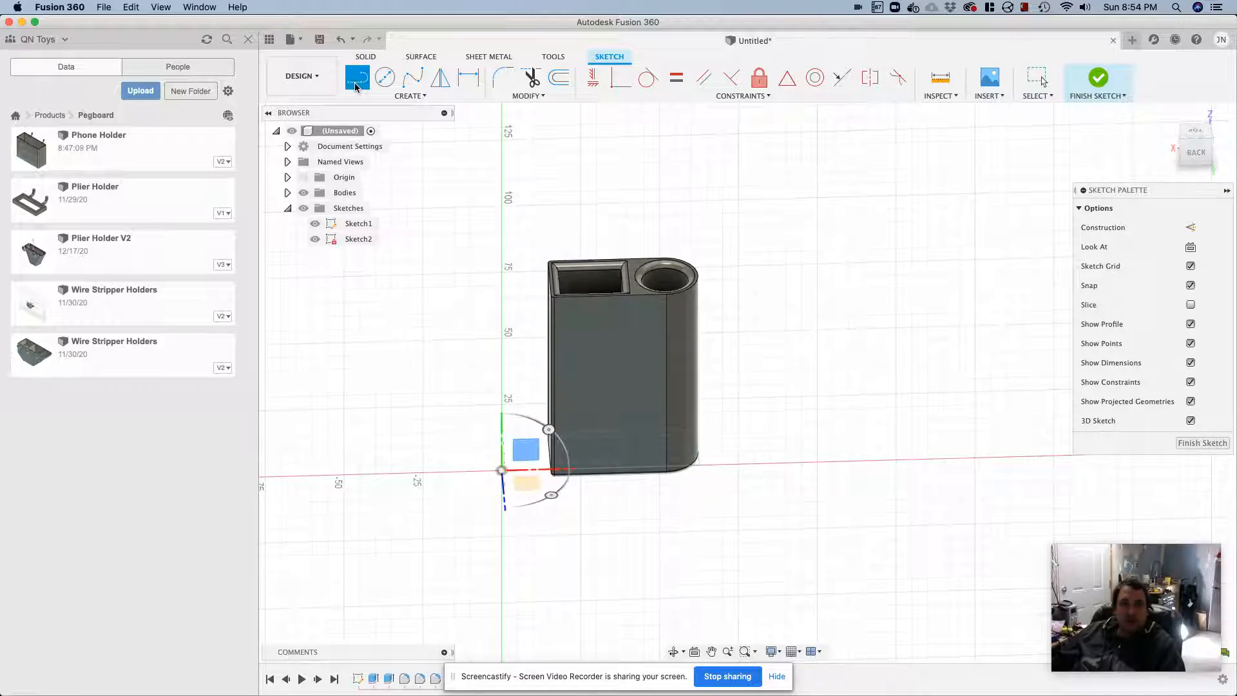
left_click(406, 96)
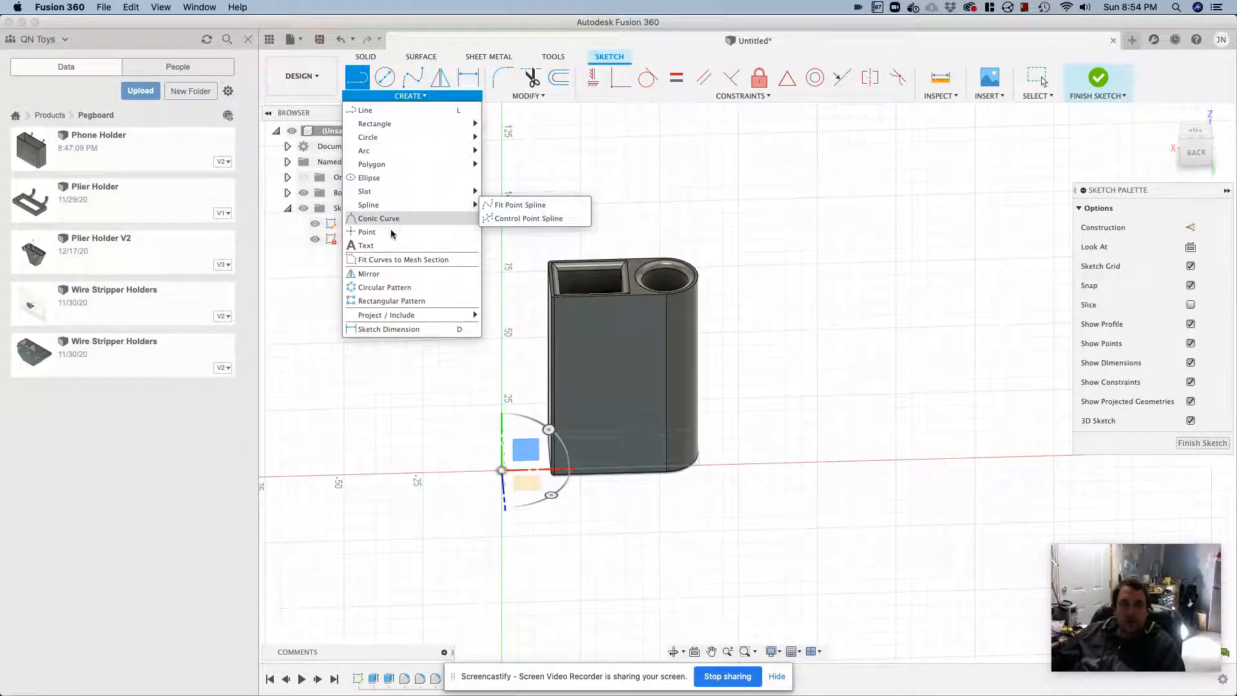
left_click(366, 232)
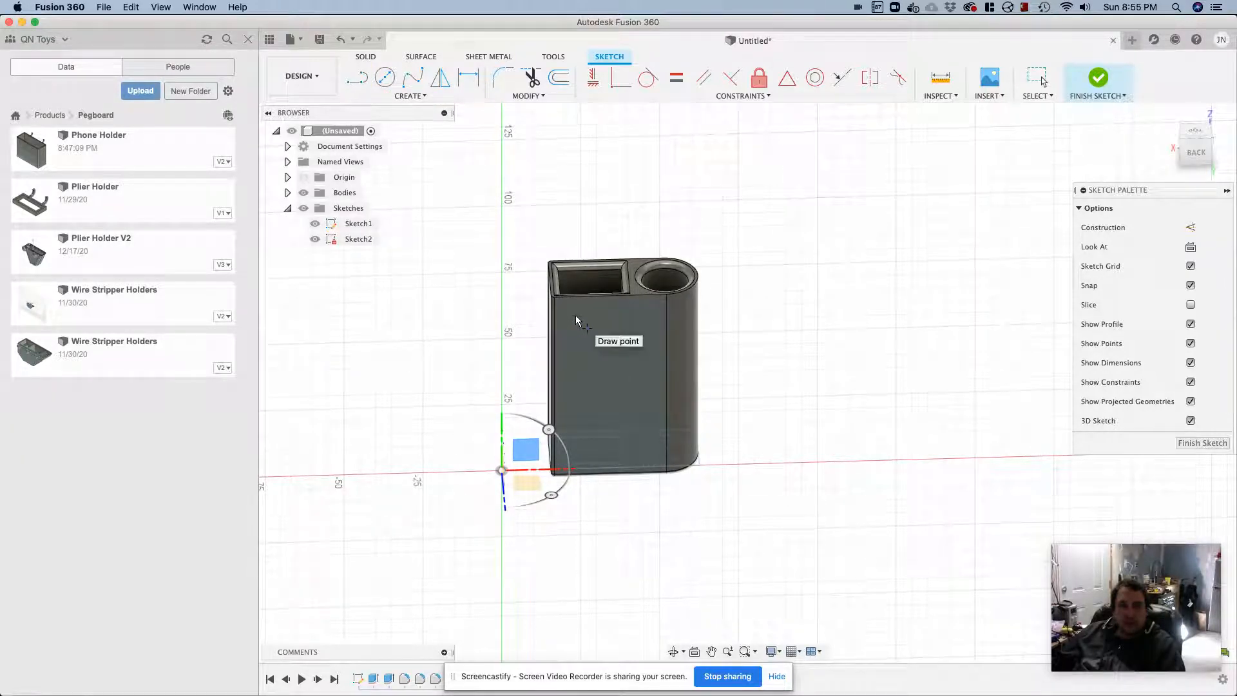
left_click(575, 315)
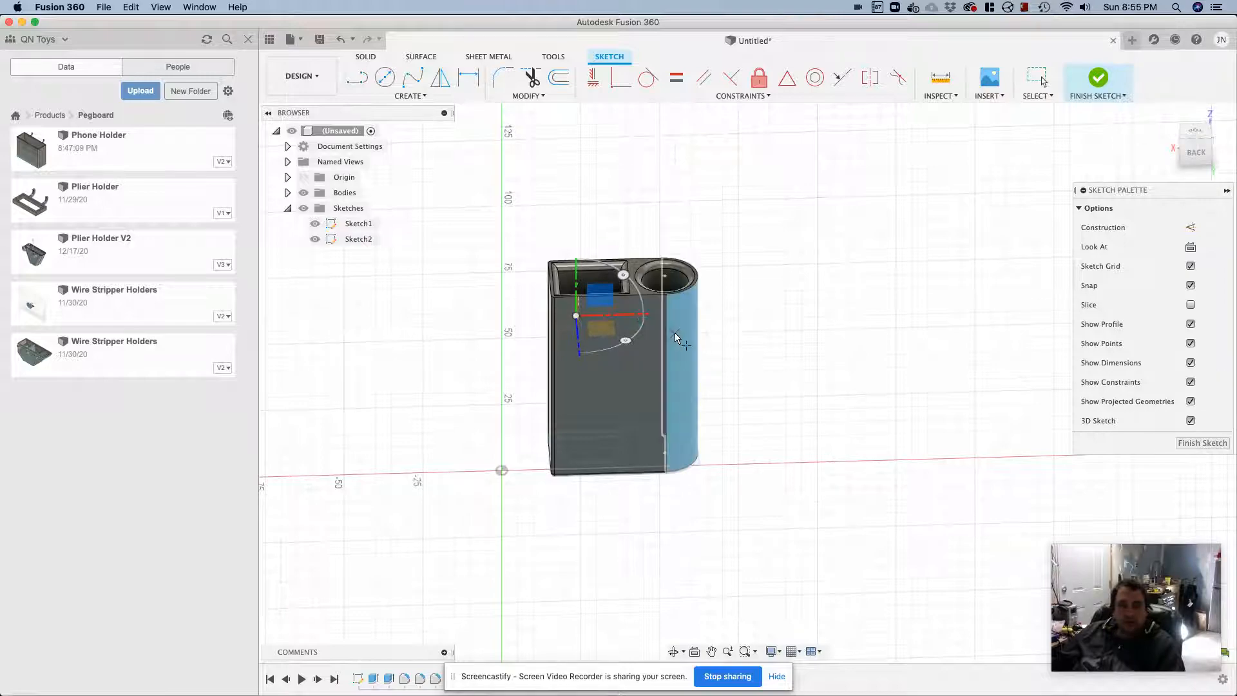
Dimension the sketch point 5 mm below the back face's top edge
middle_click_drag(675, 303, 672, 289, "shift")
scroll(659, 291, "down", 2)
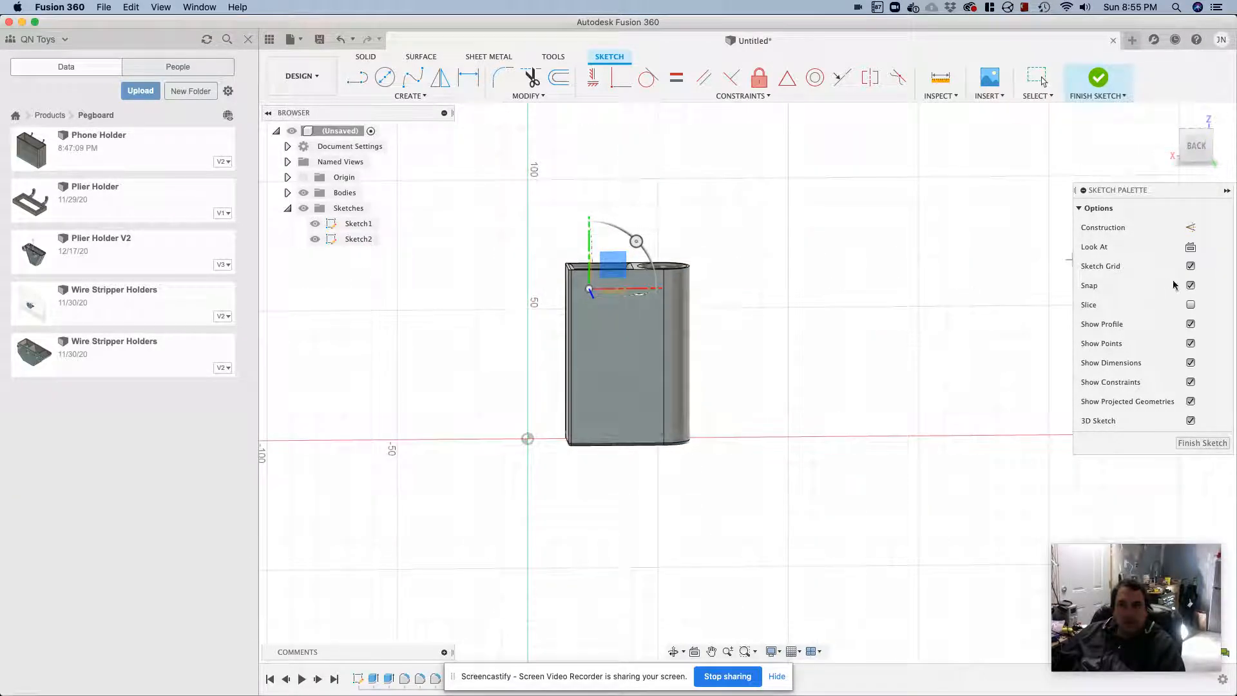
left_click(1193, 248)
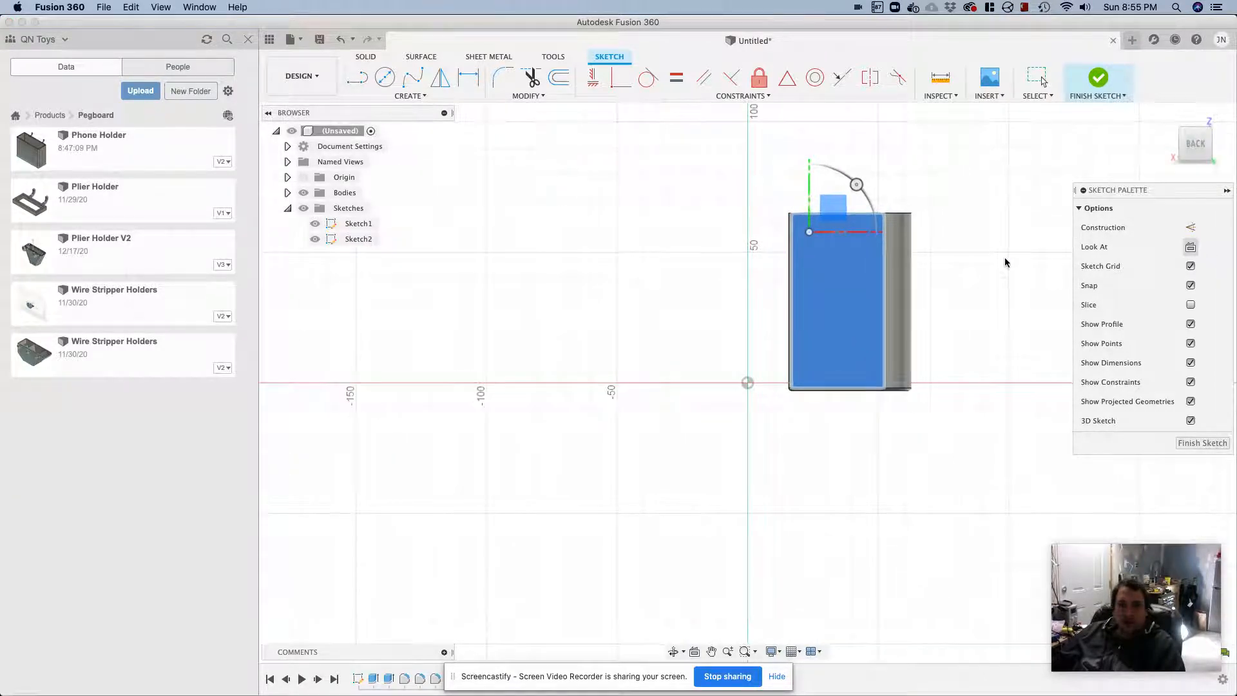
middle_click_drag(953, 290, 856, 332)
scroll(796, 310, "down", 2)
scroll(796, 310, "up", 5)
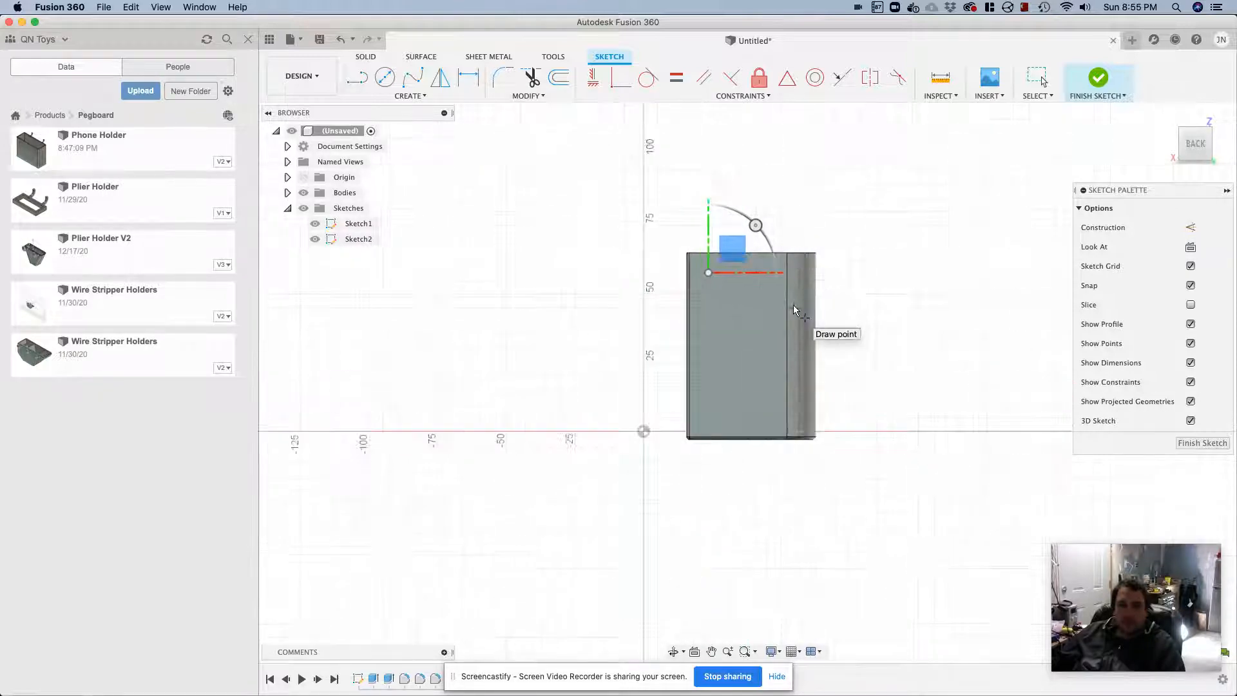
key("d")
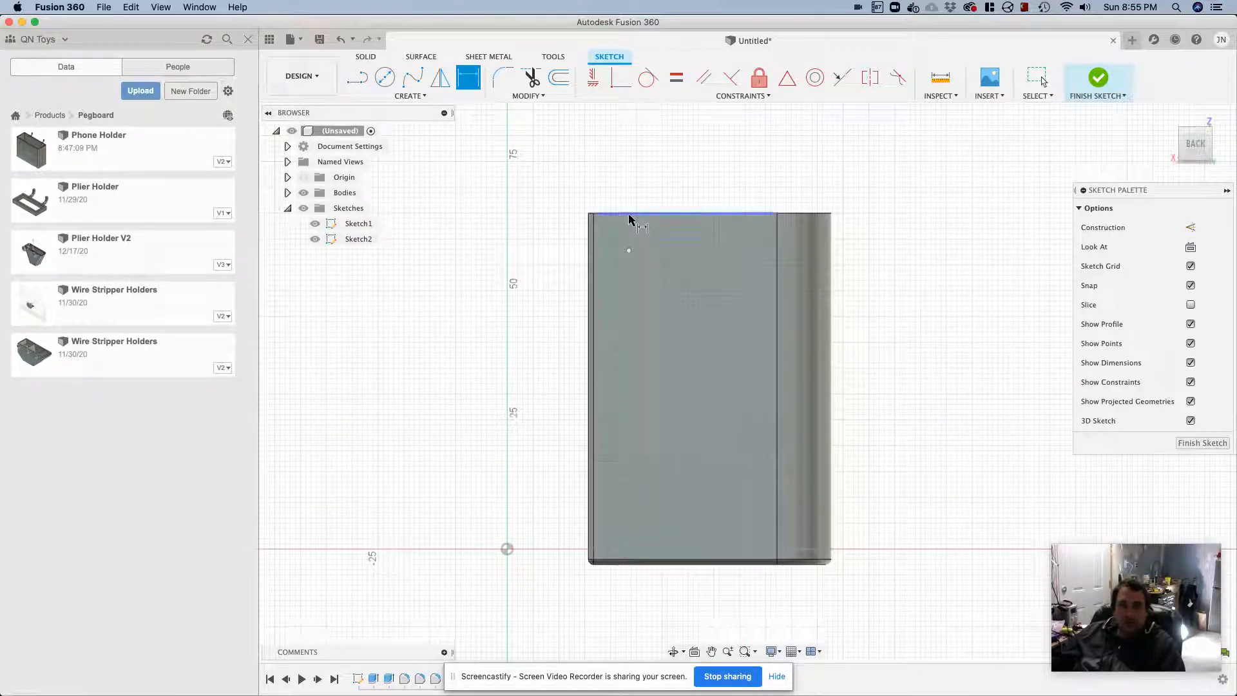
left_click(627, 227)
left_click(628, 250)
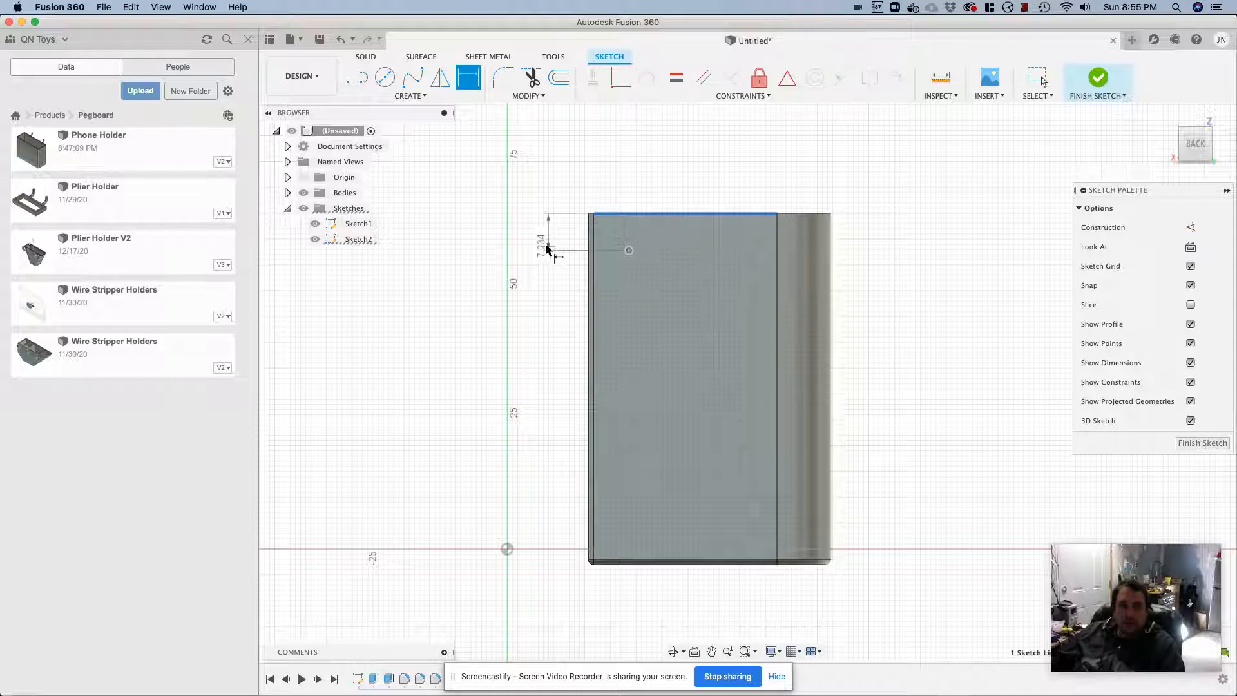
left_click(546, 249)
type("5")
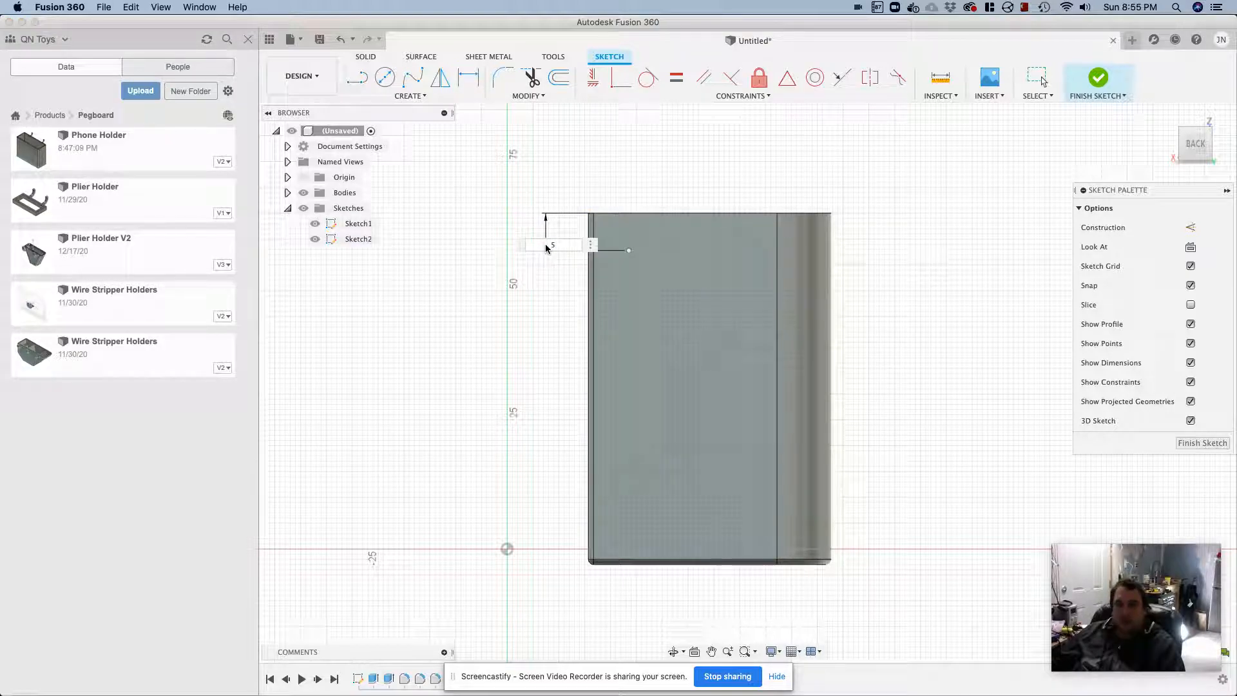
key("Return")
Place a second sketch point level with the first, about 24 mm from it towards the screwdriver end of the back face
left_click(411, 96)
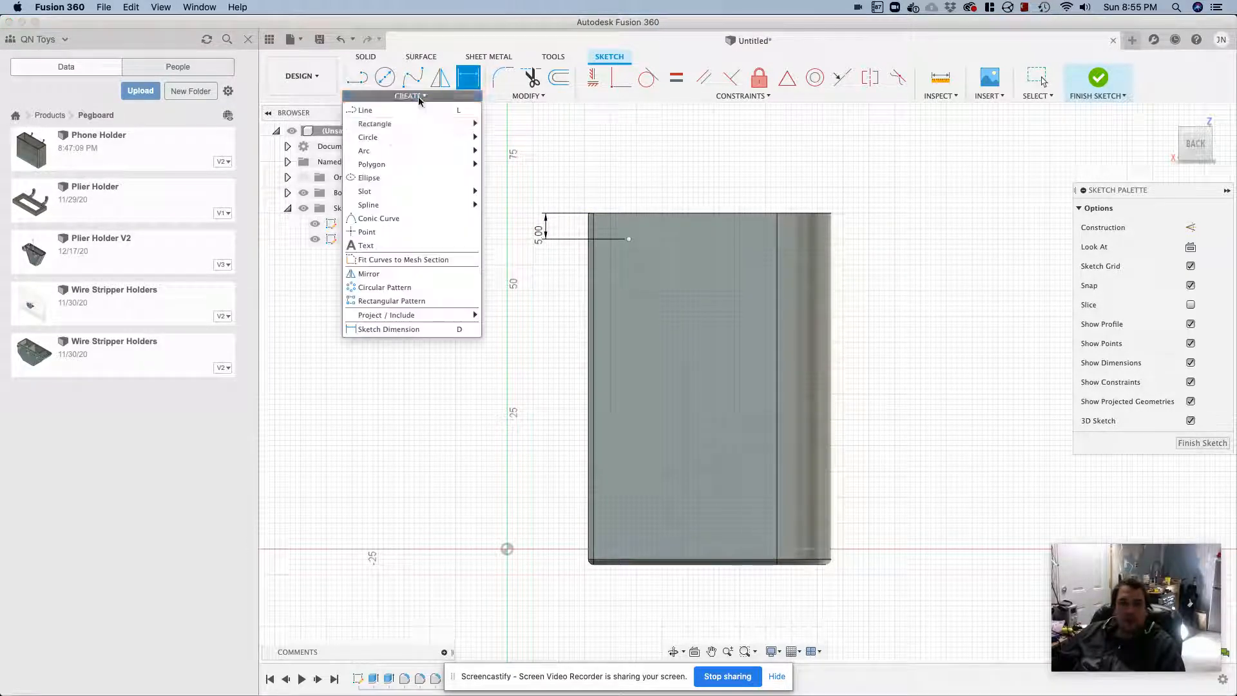
mouse_move(380, 159)
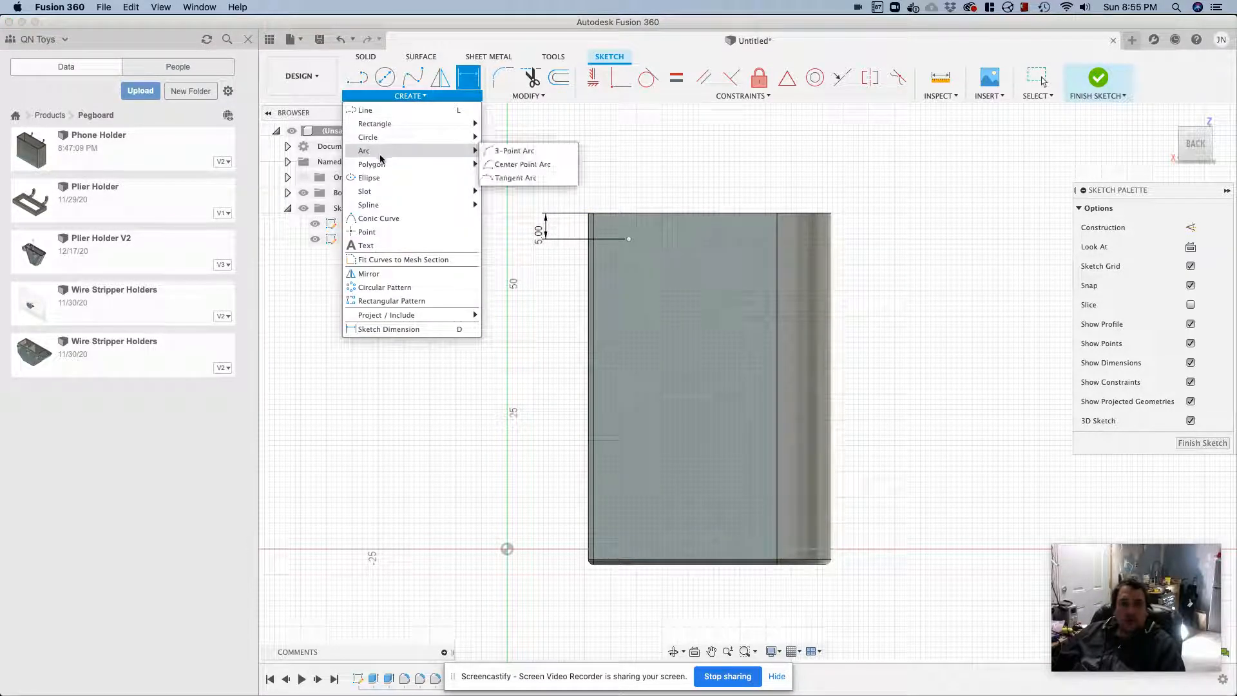
left_click(376, 233)
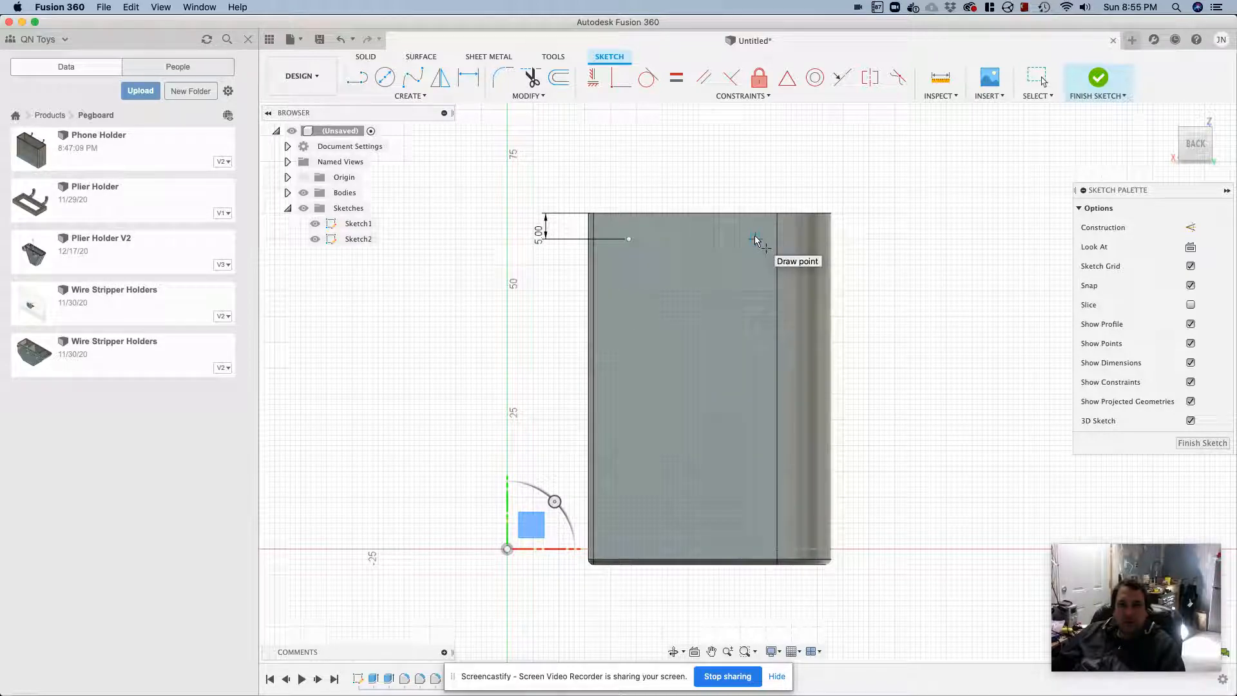
key("Escape")
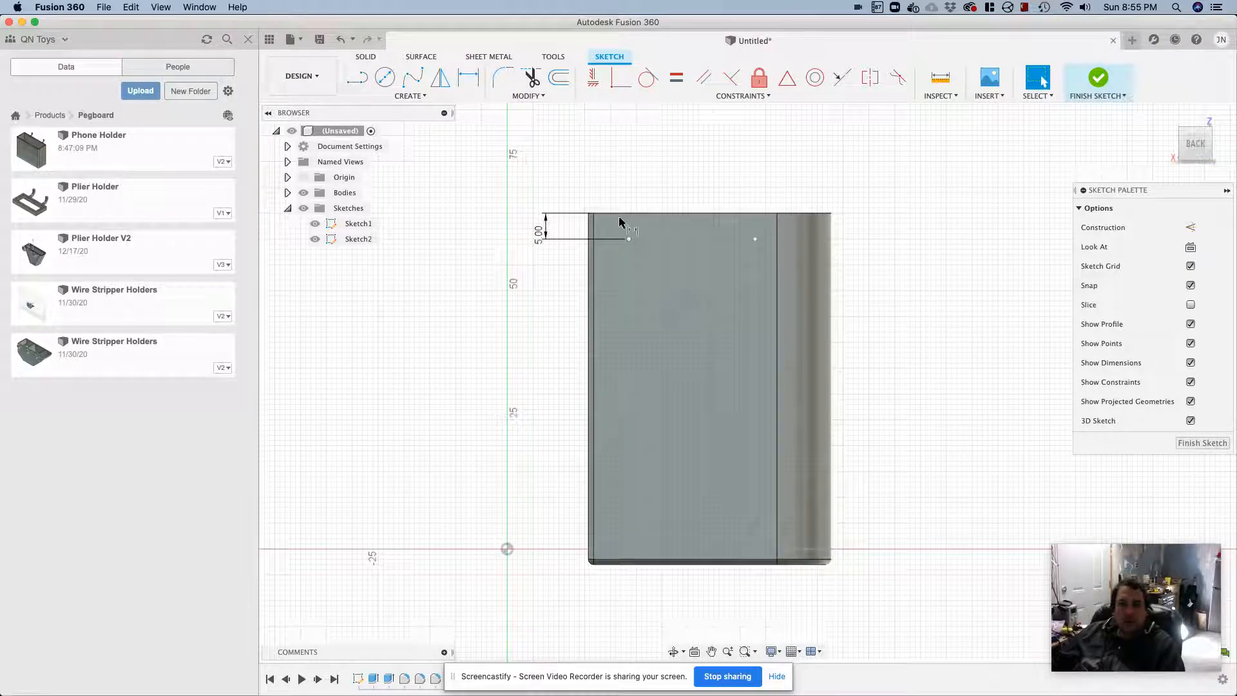
Set the horizontal distance between the two back-face points to 1" and finish the sketch
key("d")
left_click(628, 239)
left_click(755, 239)
left_click(753, 188)
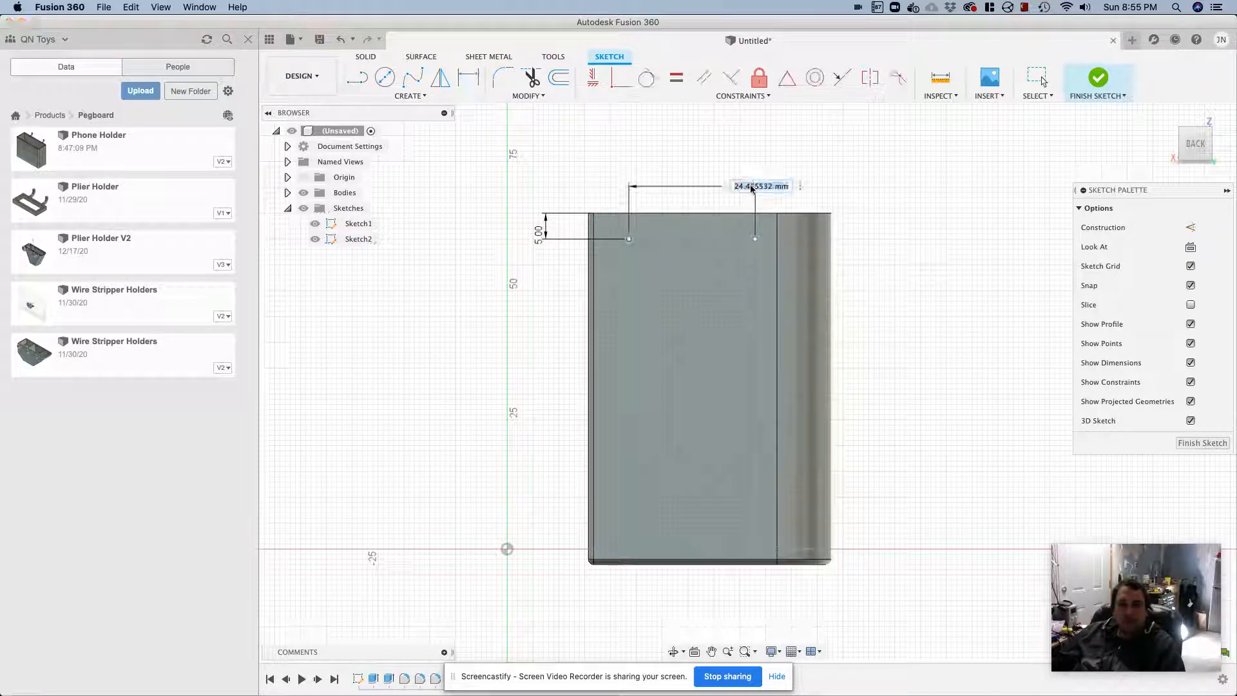
type("1")
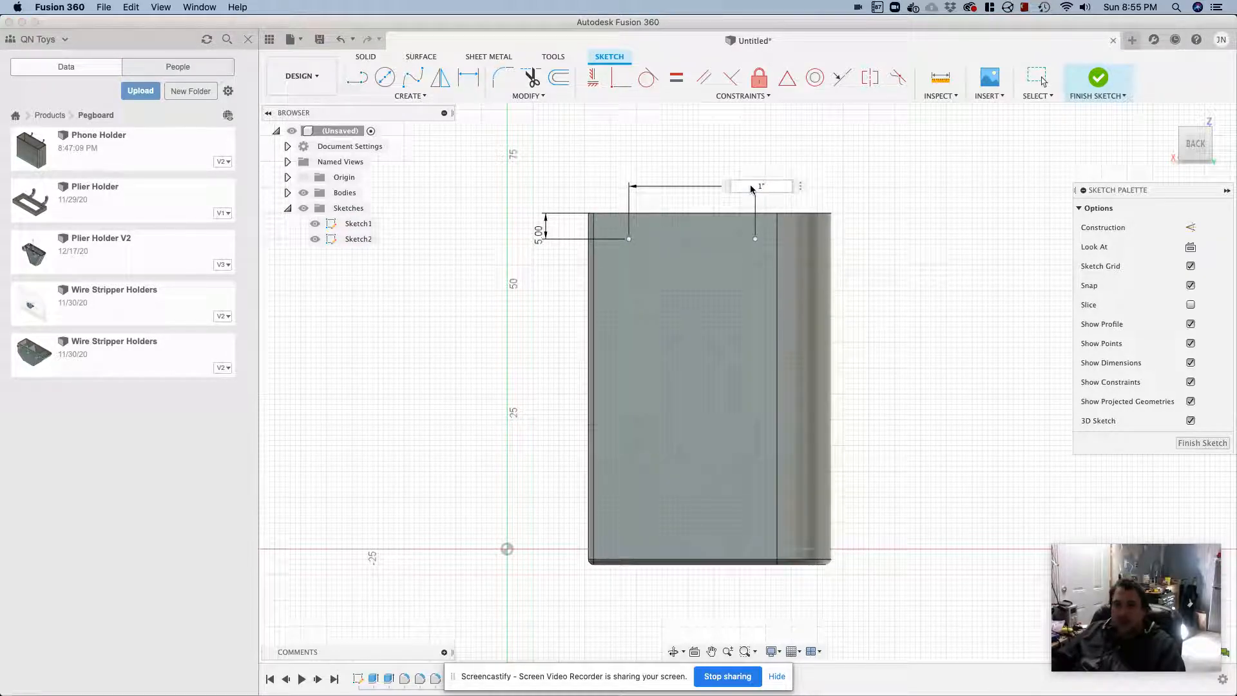
type("\"")
key("Return")
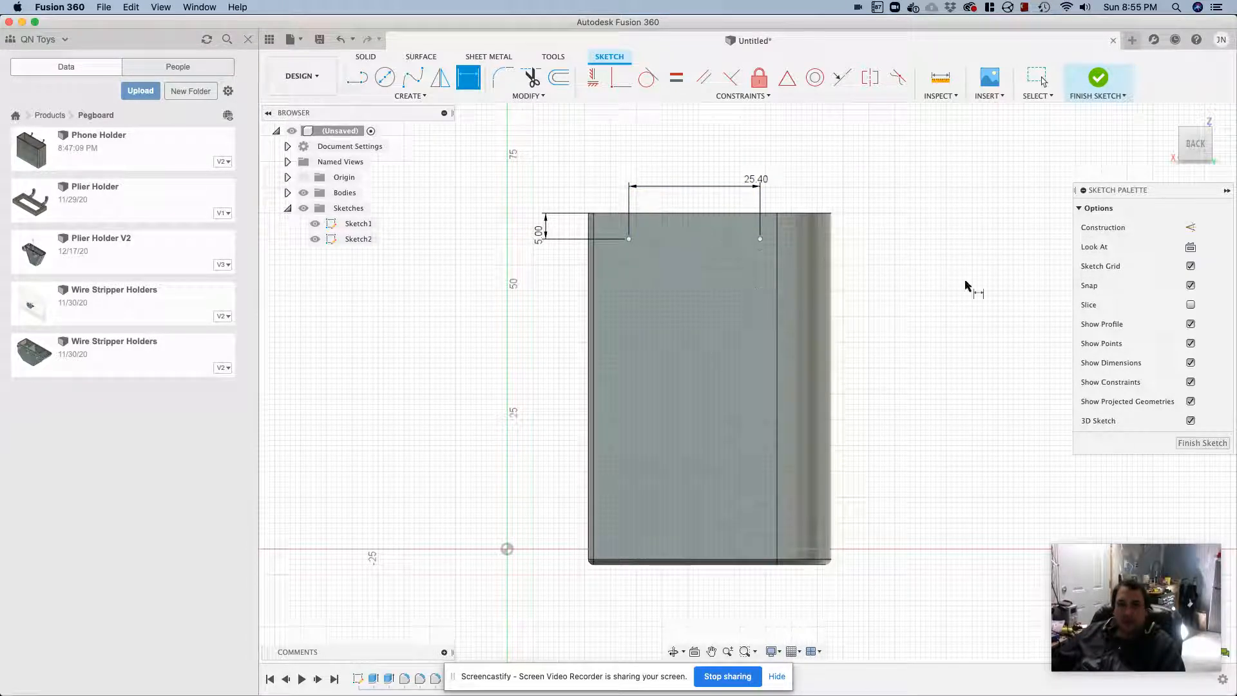
middle_click_drag(914, 259, 911, 294, "shift")
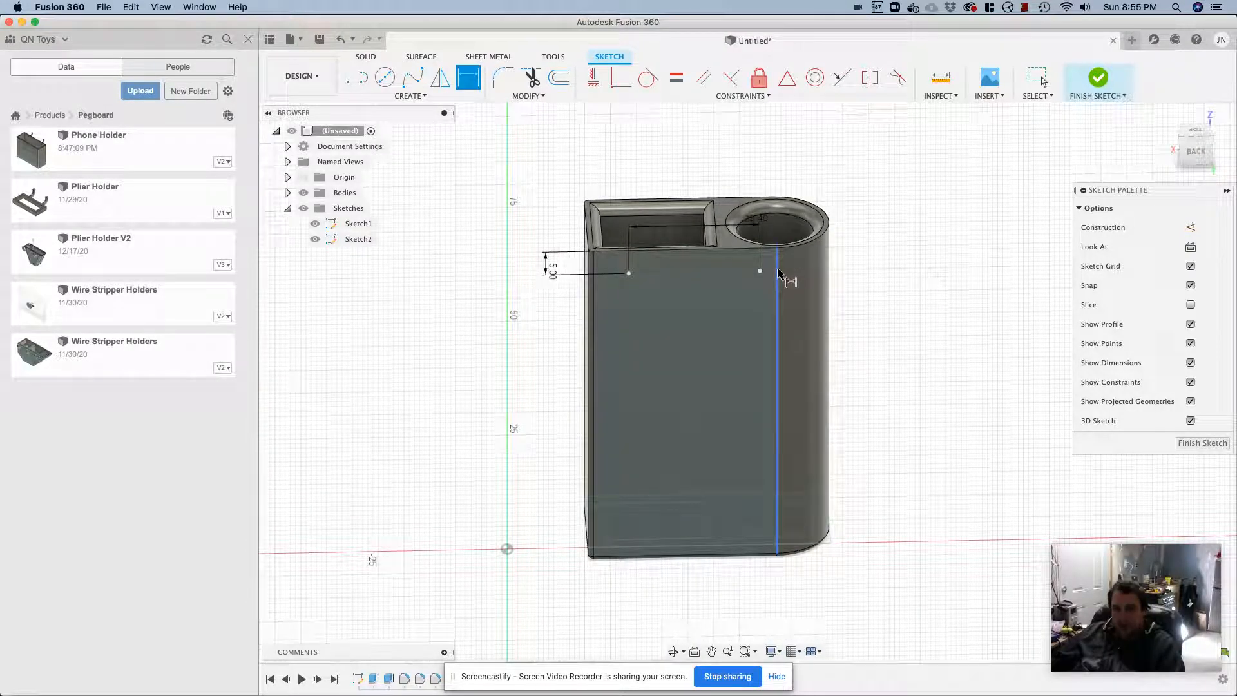
left_click(1202, 443)
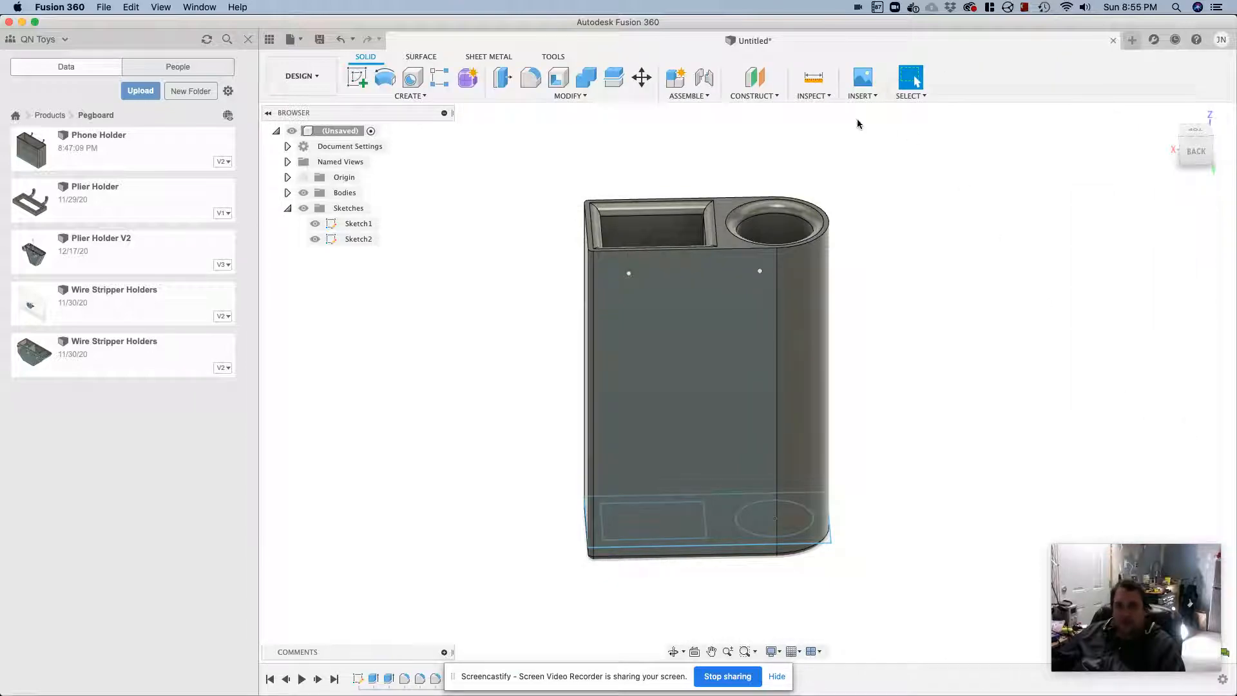
Create a standard internal component from the holder body and expand it down to its body
left_click(861, 95)
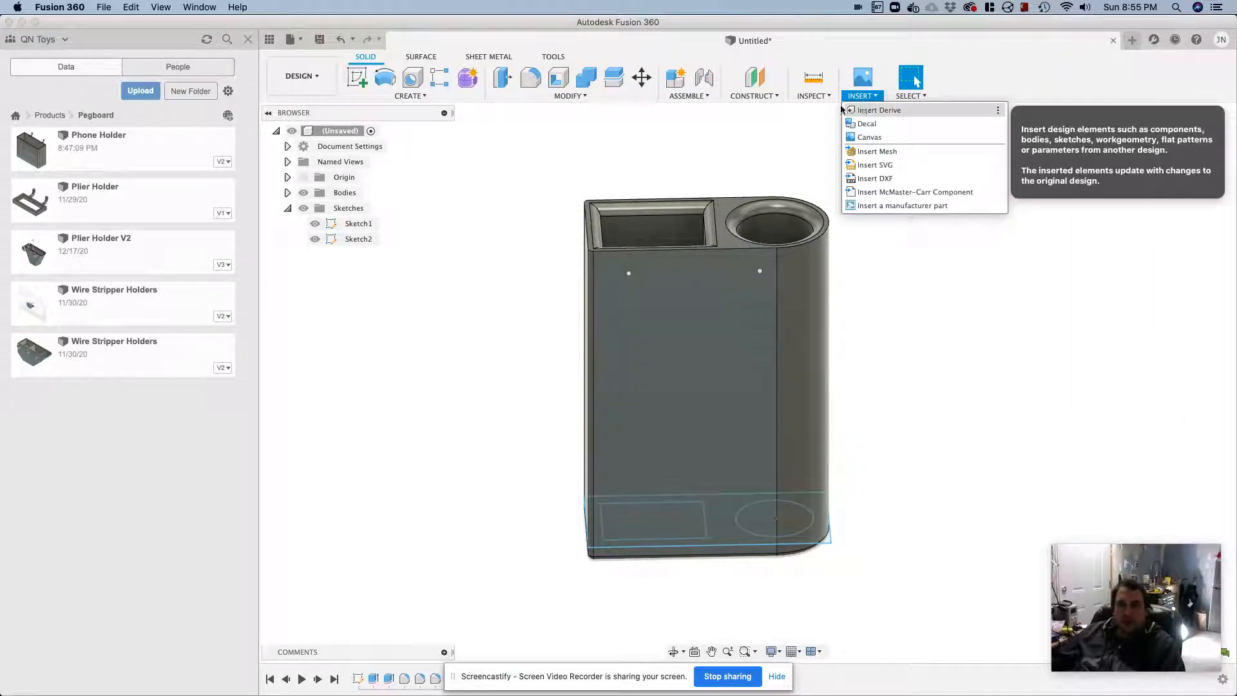
left_click(525, 172)
left_click(288, 193)
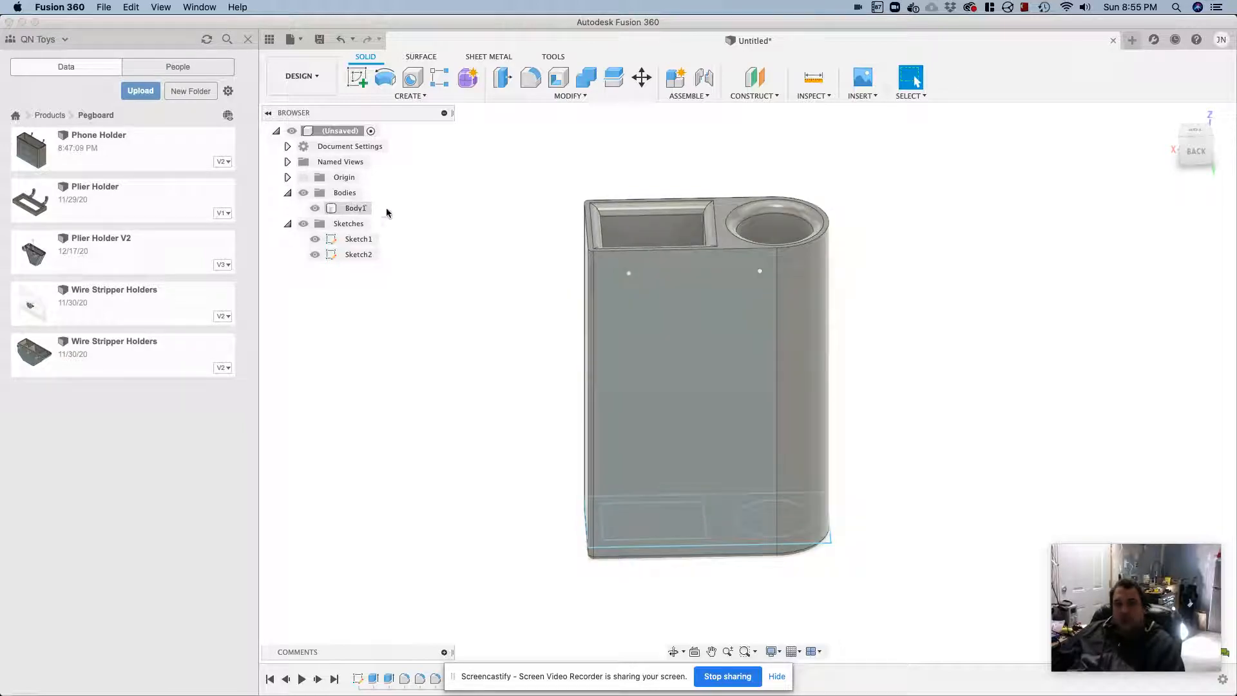
right_click(346, 132)
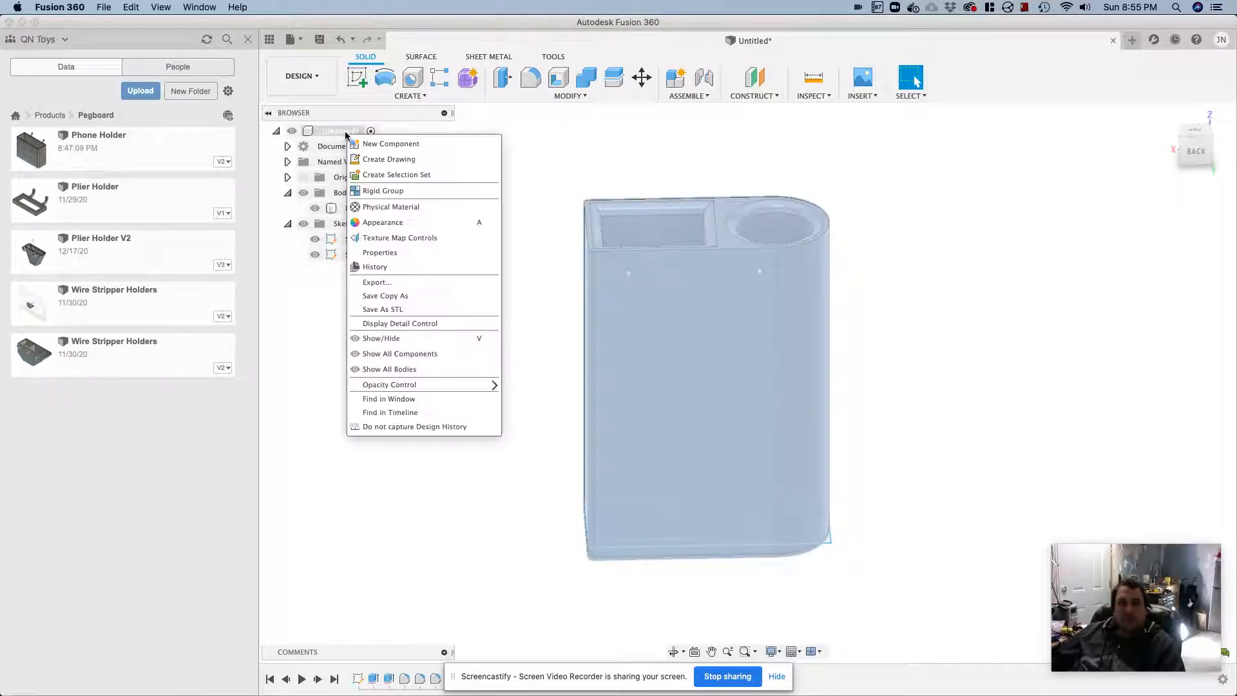
left_click(364, 143)
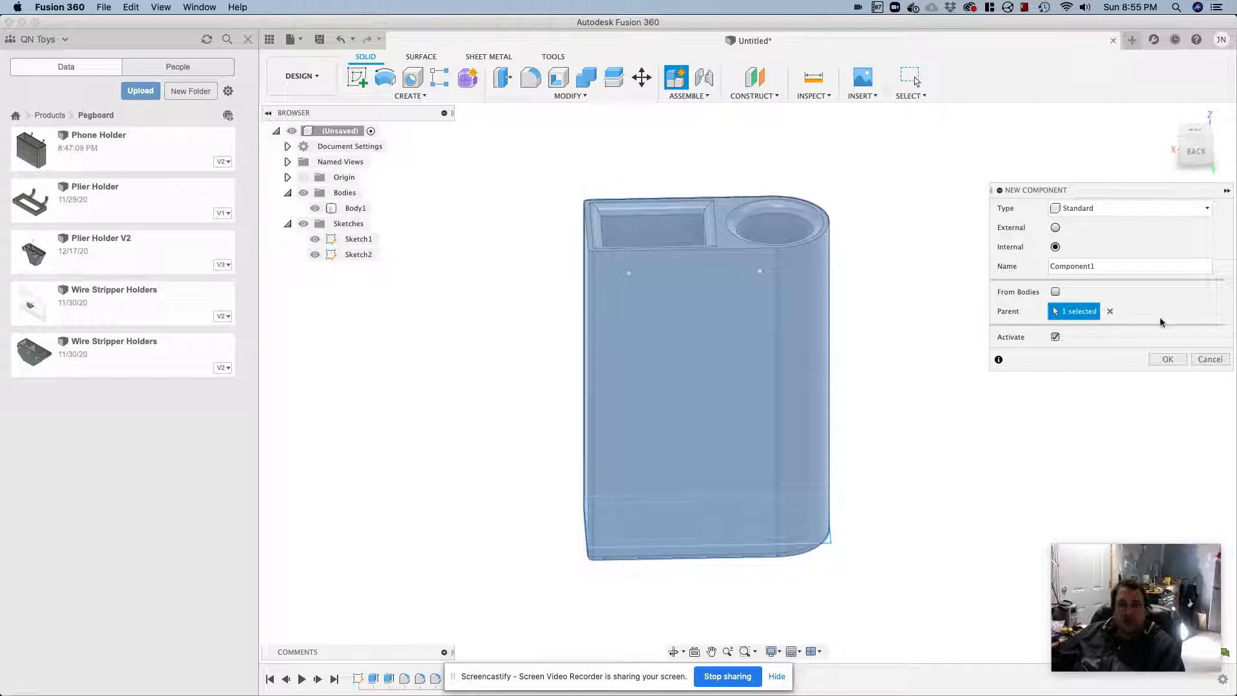
left_click(1055, 291)
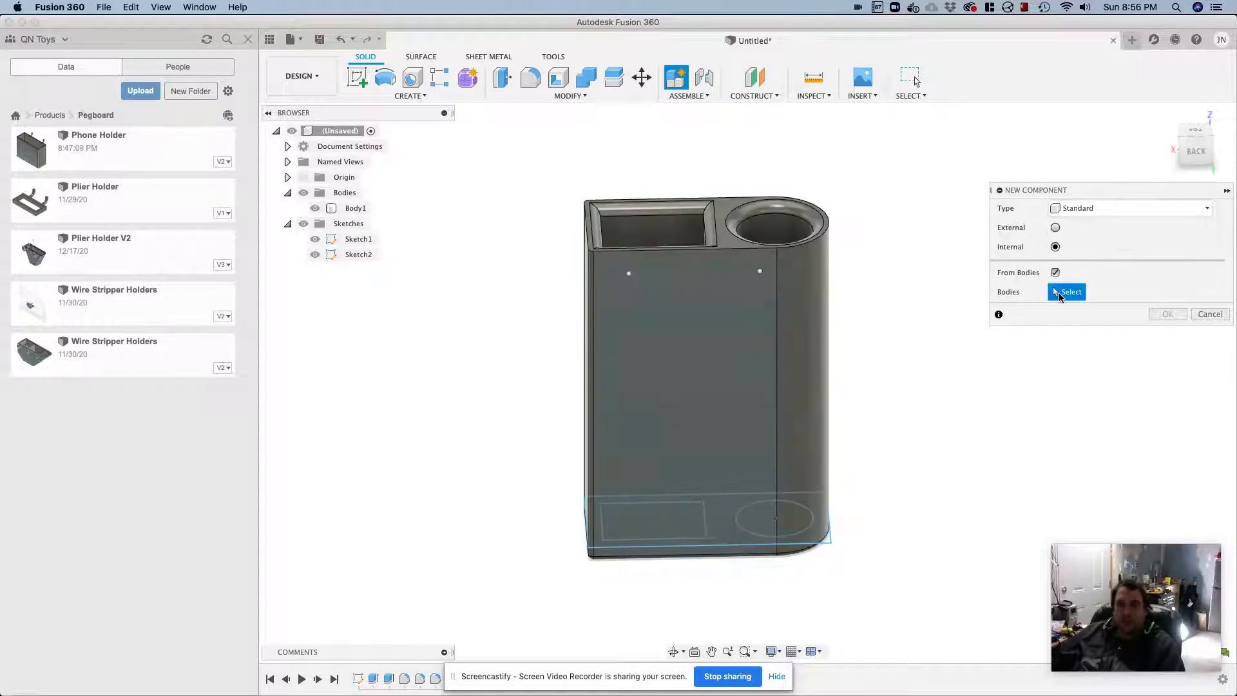
left_click(751, 346)
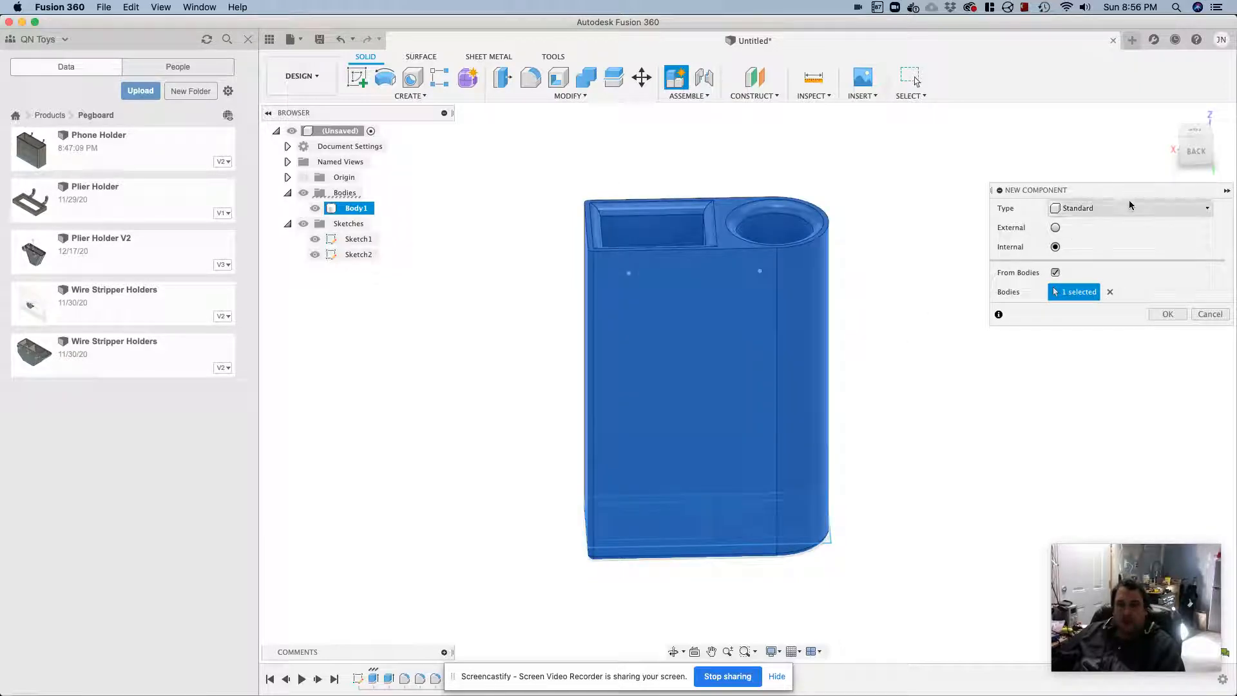
left_click(1182, 316)
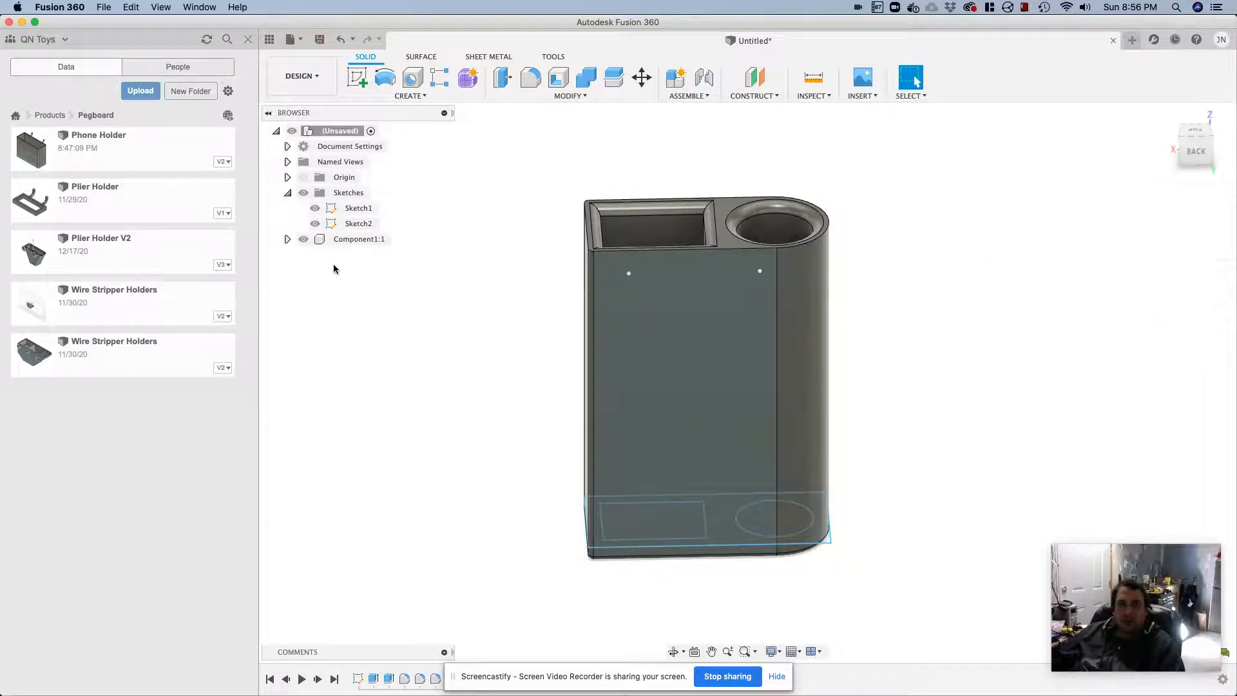
left_click(288, 239)
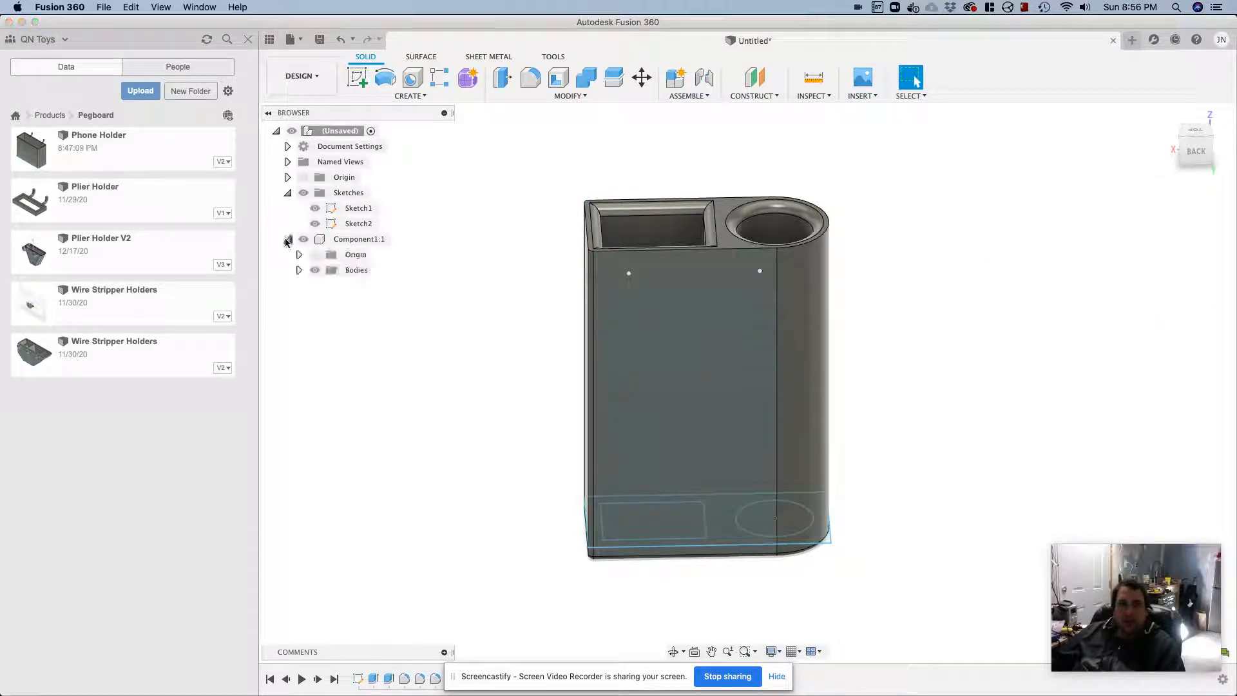
left_click(300, 270)
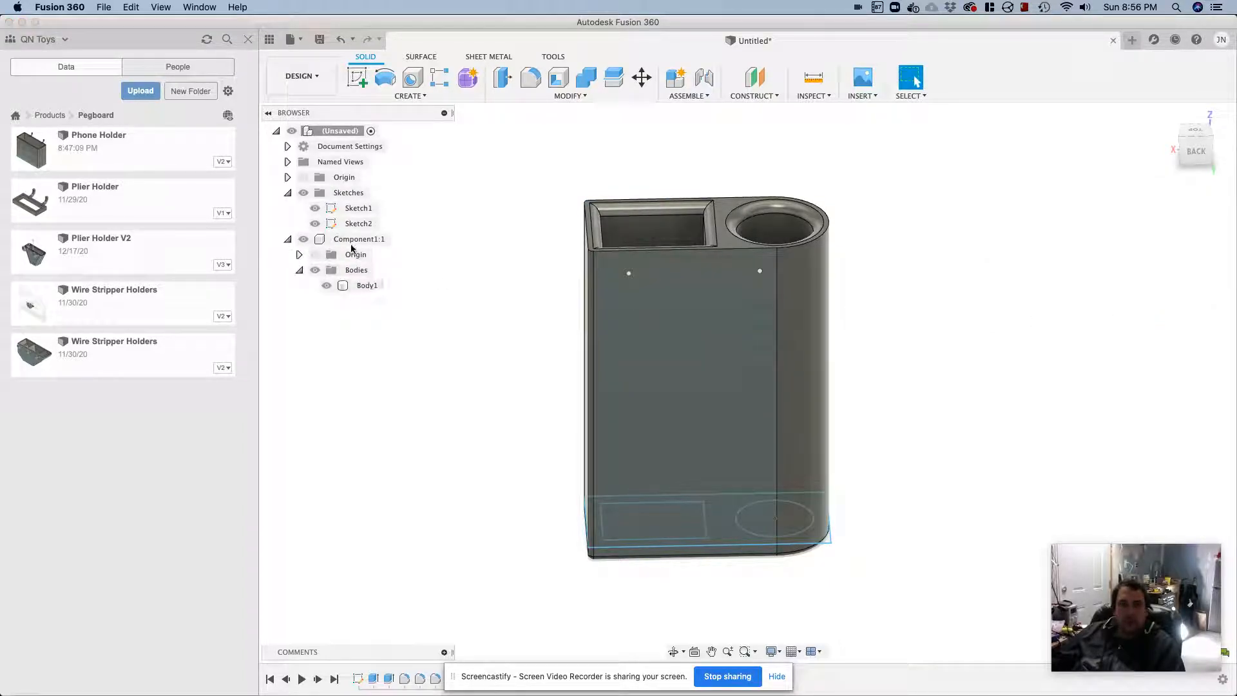
left_click(354, 240)
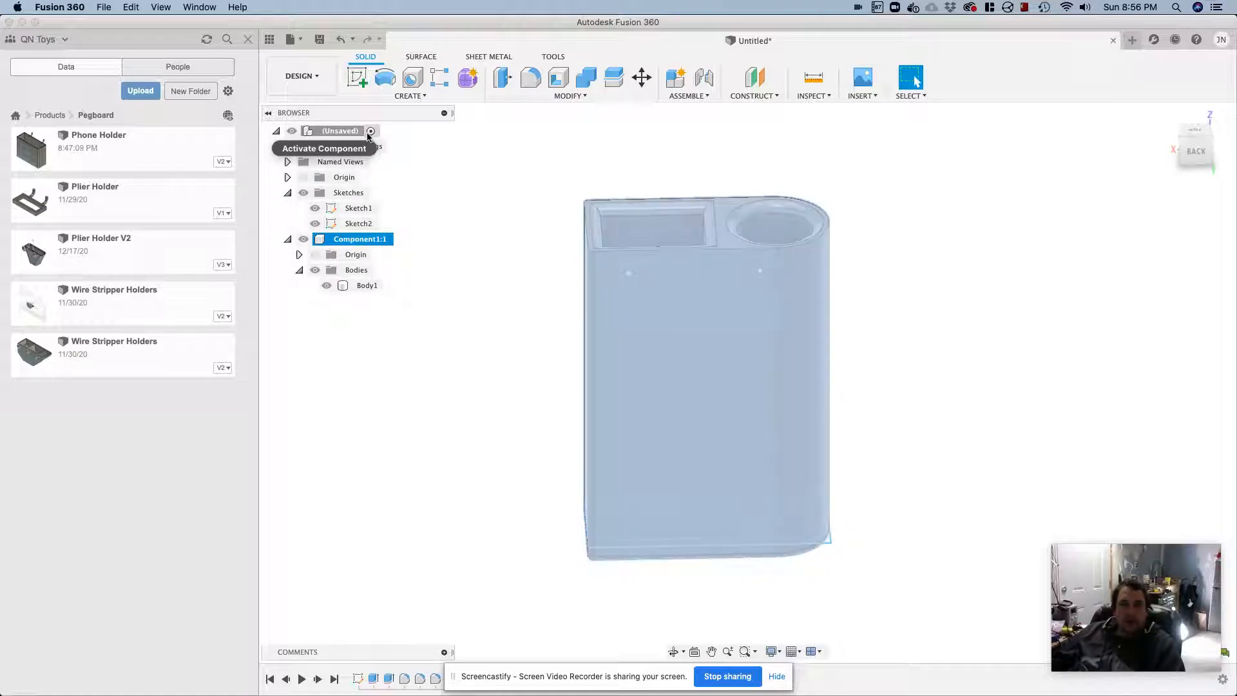
Start Insert Derive, save the design as "Tweezer and Screwdriver Holder" in Products > Pegboard, and dismiss the source selection
left_click(852, 97)
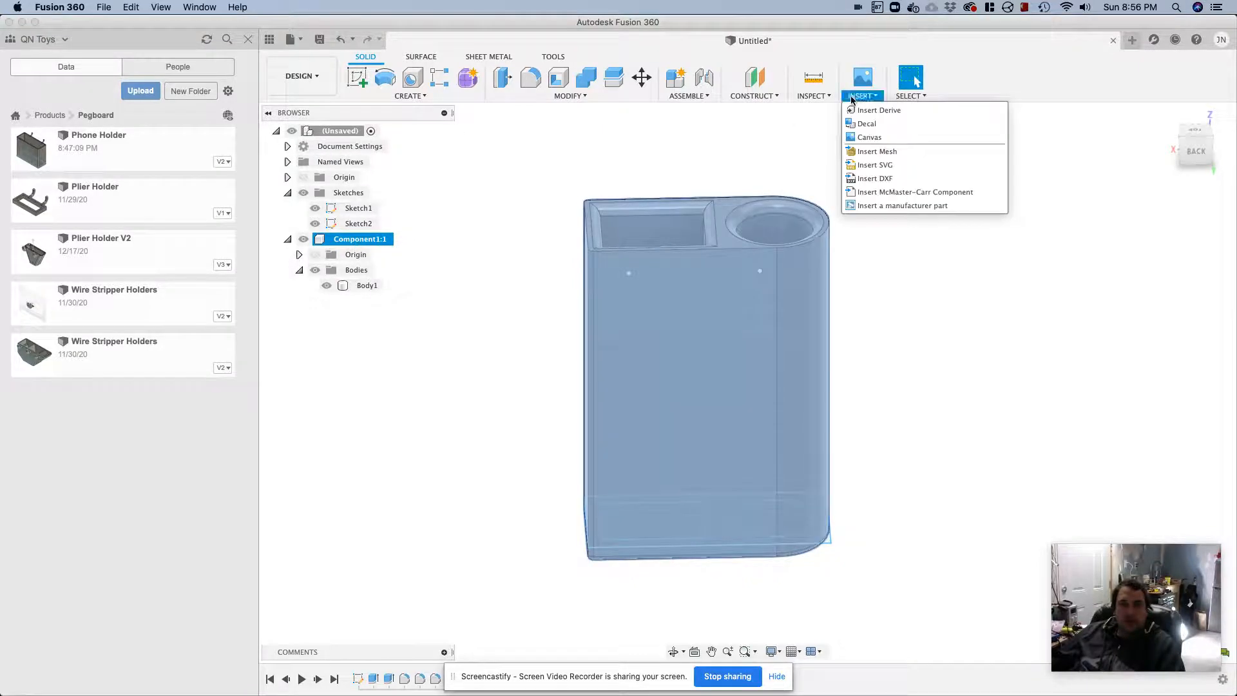
left_click(860, 112)
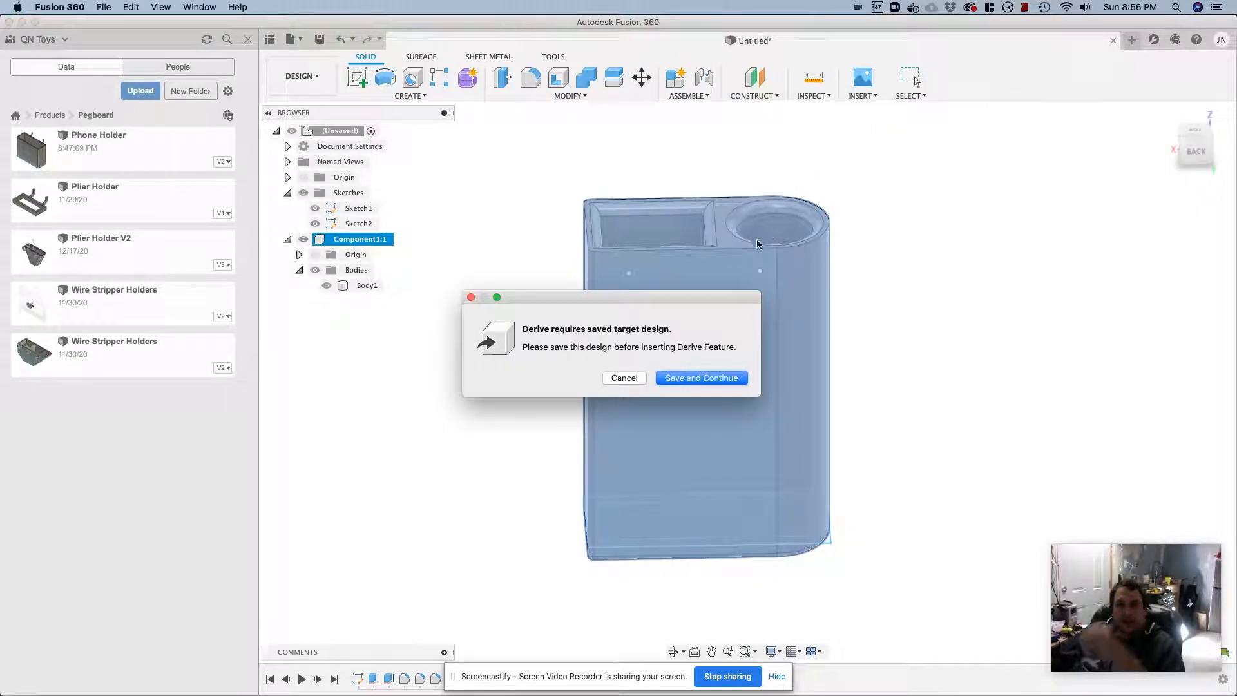
left_click(694, 380)
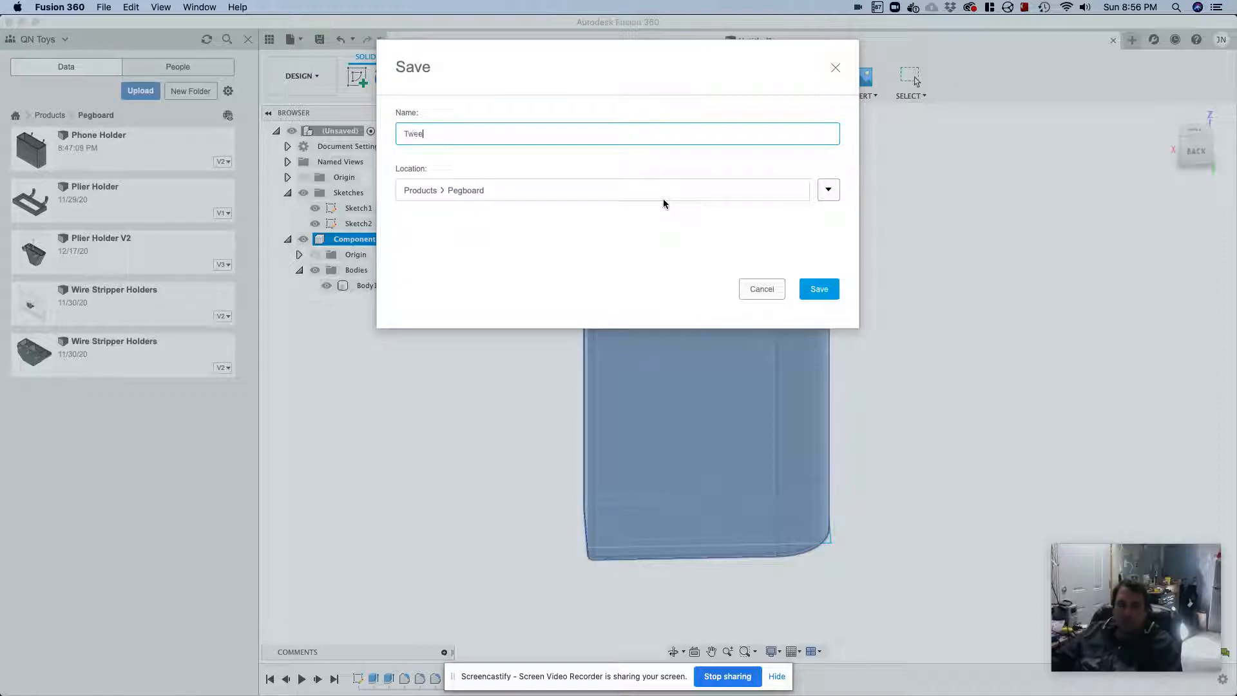
type("Screwdriver Holder")
left_click(832, 294)
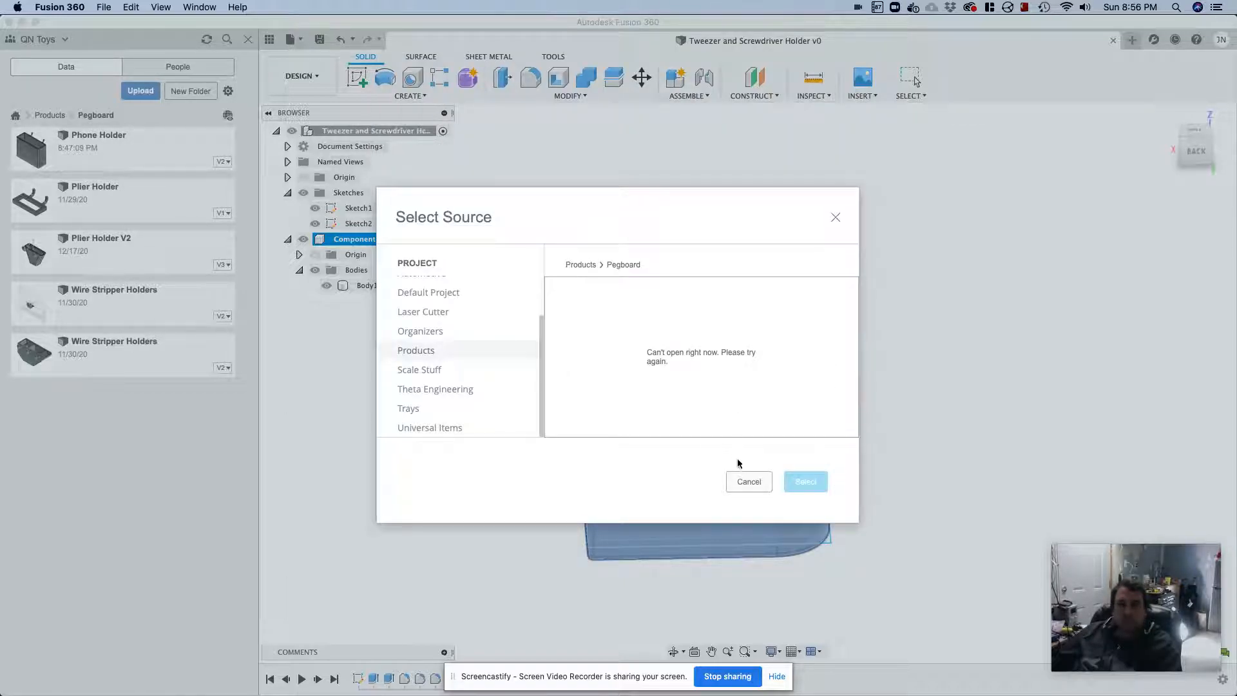
left_click(755, 488)
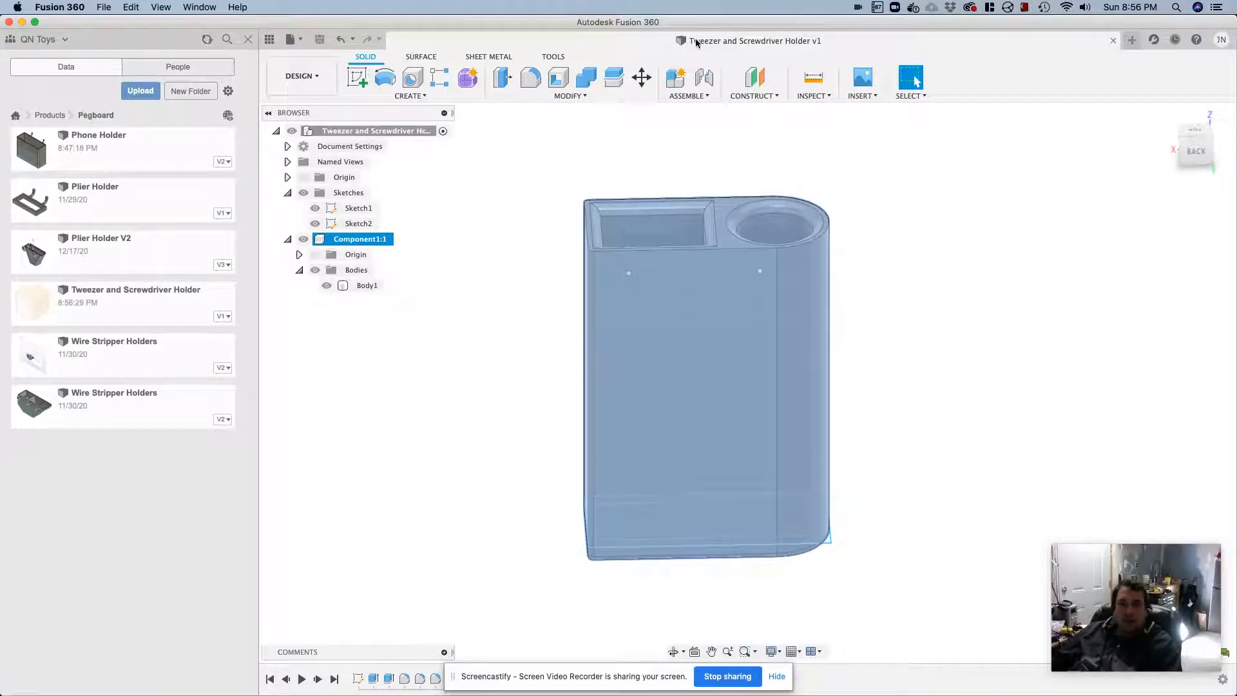
Start Insert Derive again with the Plier Holder design from the Pegboard folder as the source
left_click(863, 95)
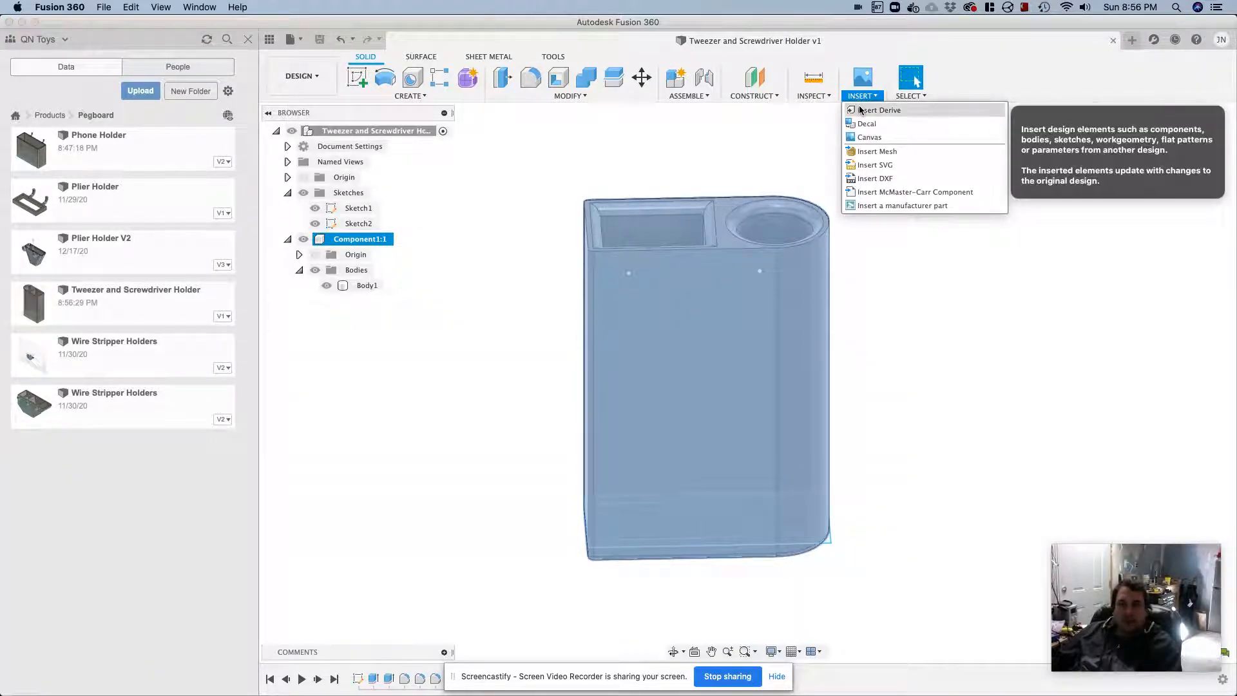
left_click(869, 110)
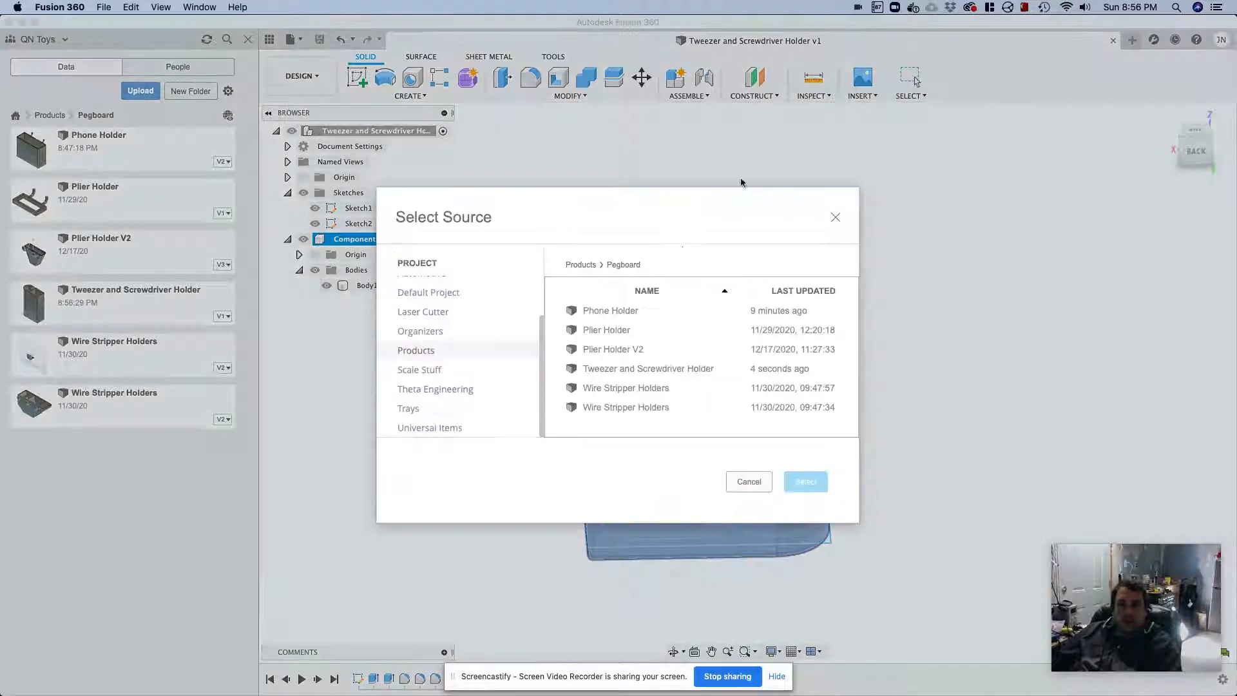
left_click(614, 393)
left_click(612, 333)
left_click(801, 484)
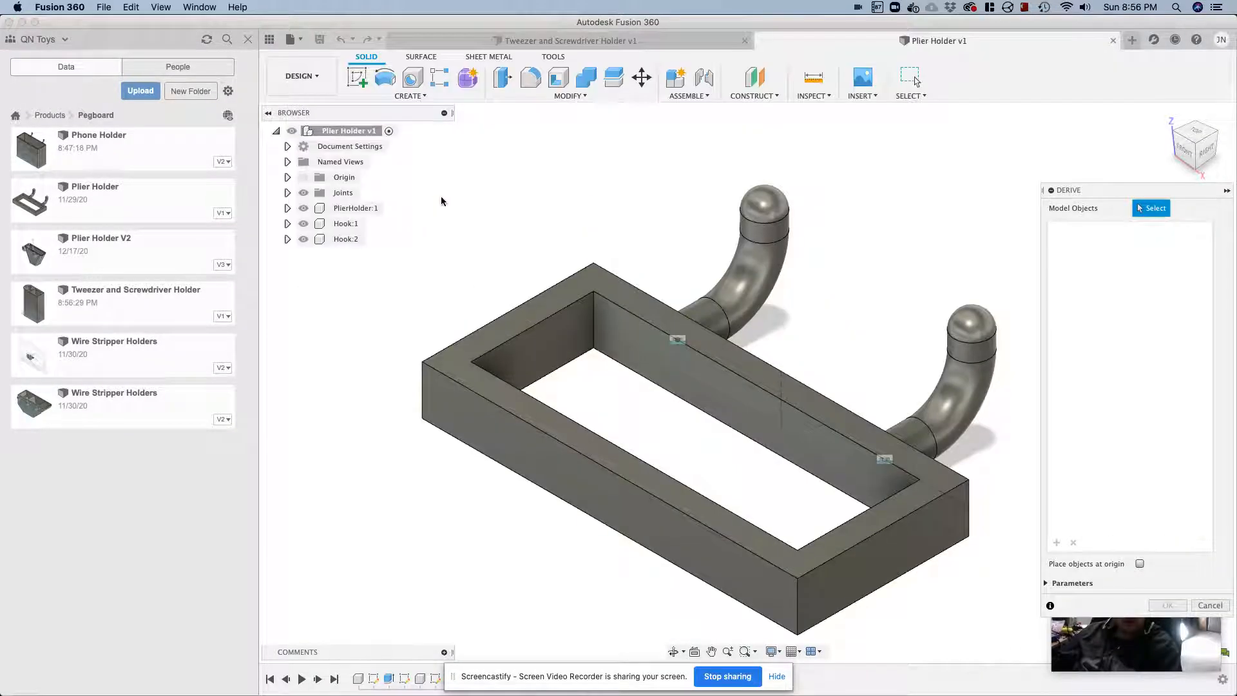
Derive only the body of Hook:1 from the Plier Holder into the holder design
left_click(288, 224)
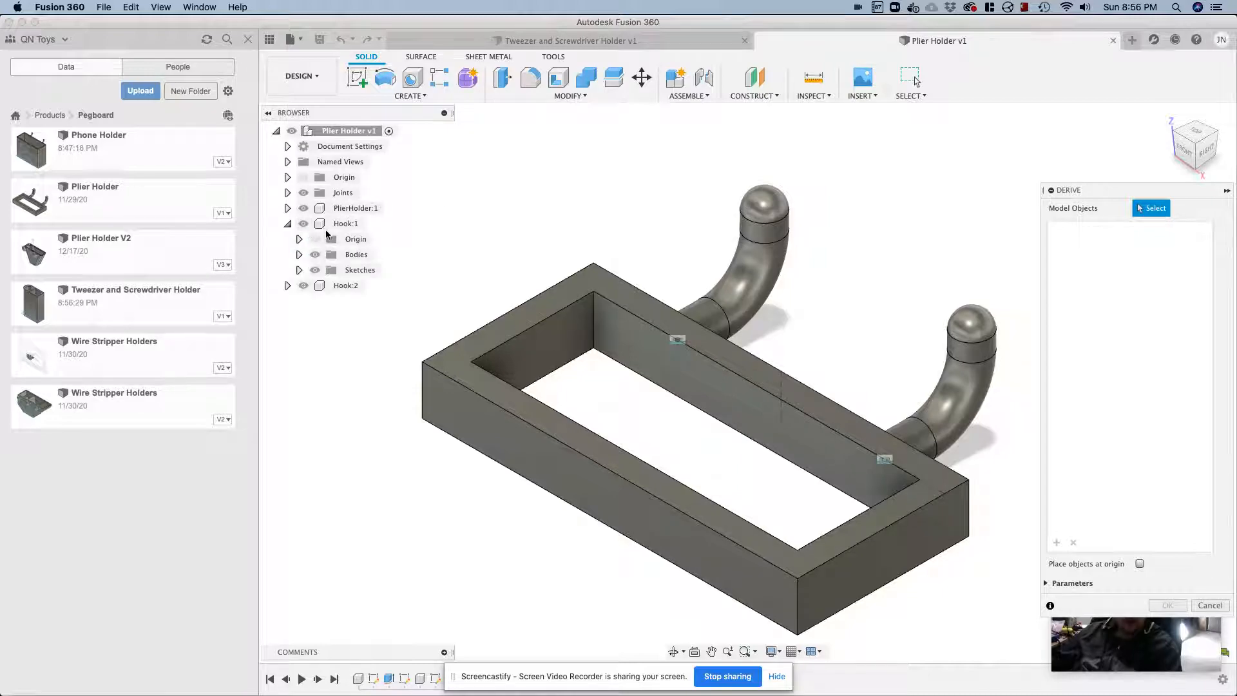
left_click(299, 254)
left_click(352, 271)
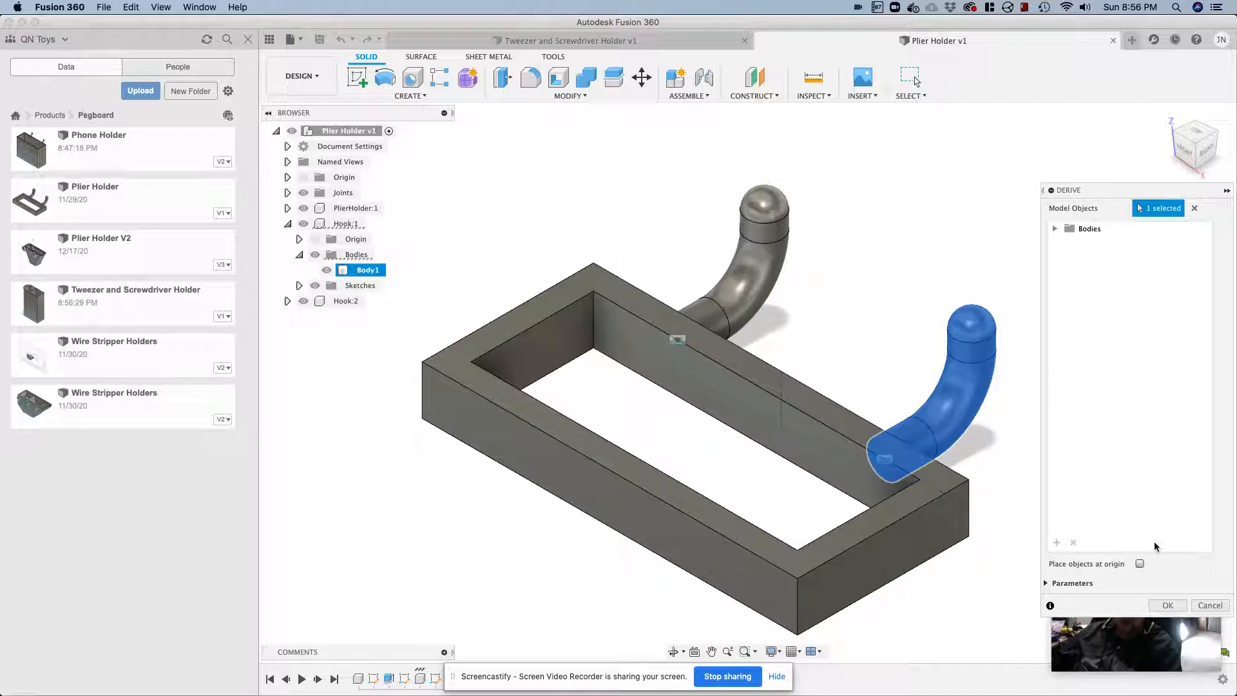
left_click(1046, 582)
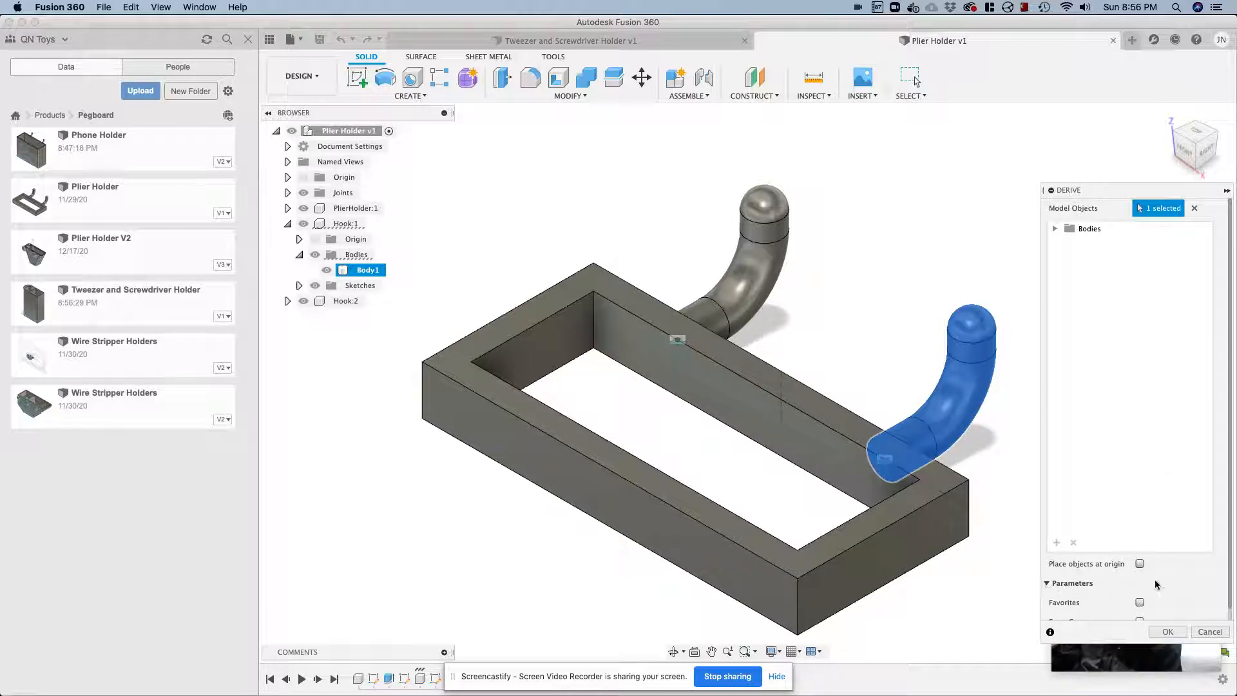
scroll(1156, 584, "down", 1)
left_click(1167, 632)
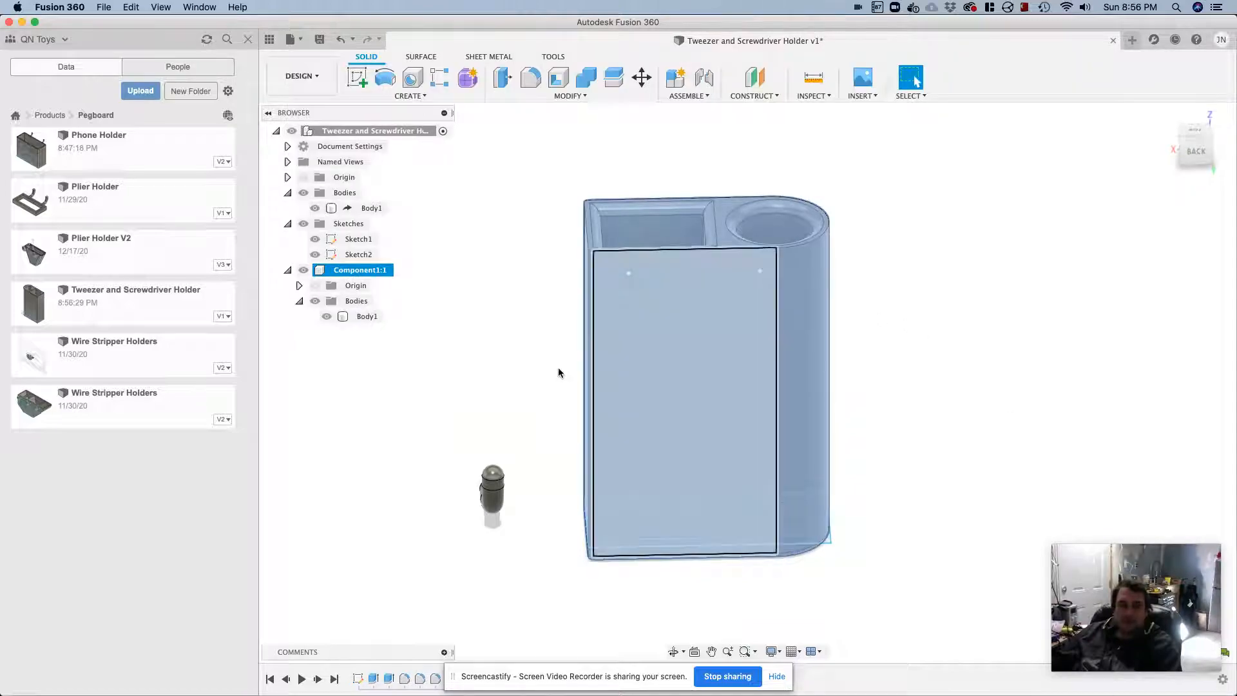
Try to create a standard internal component from the derived hook body
middle_click_drag(544, 365, 612, 365)
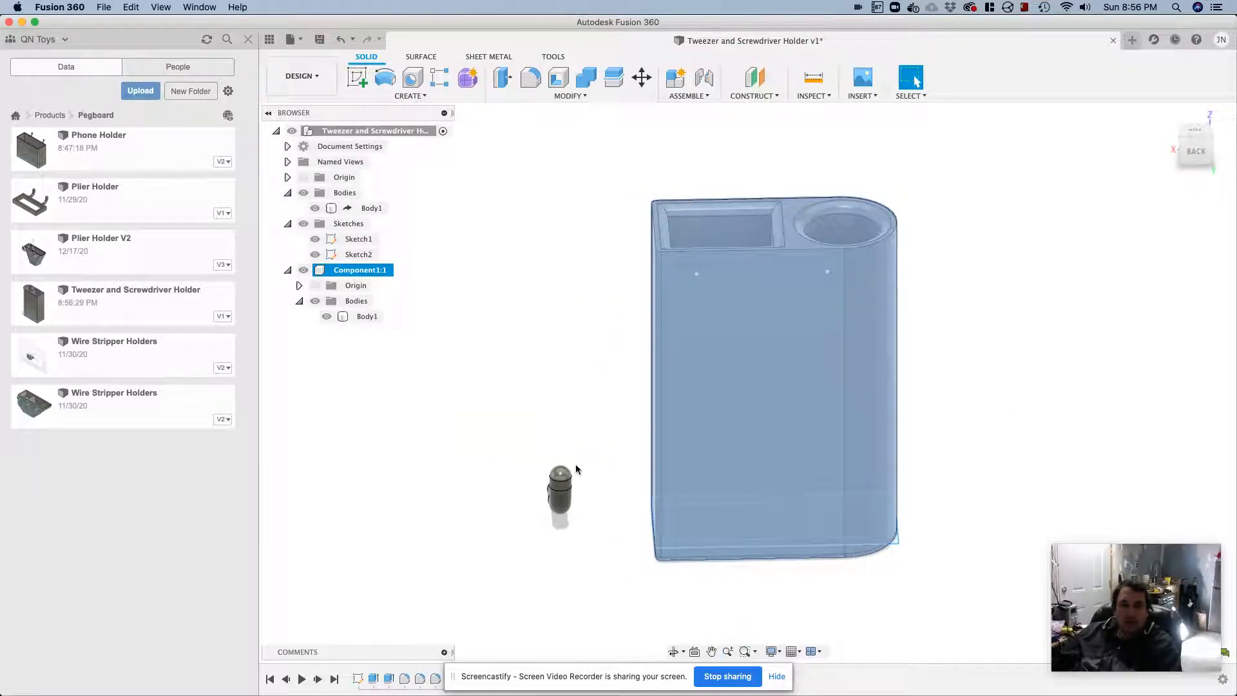
left_click(372, 210)
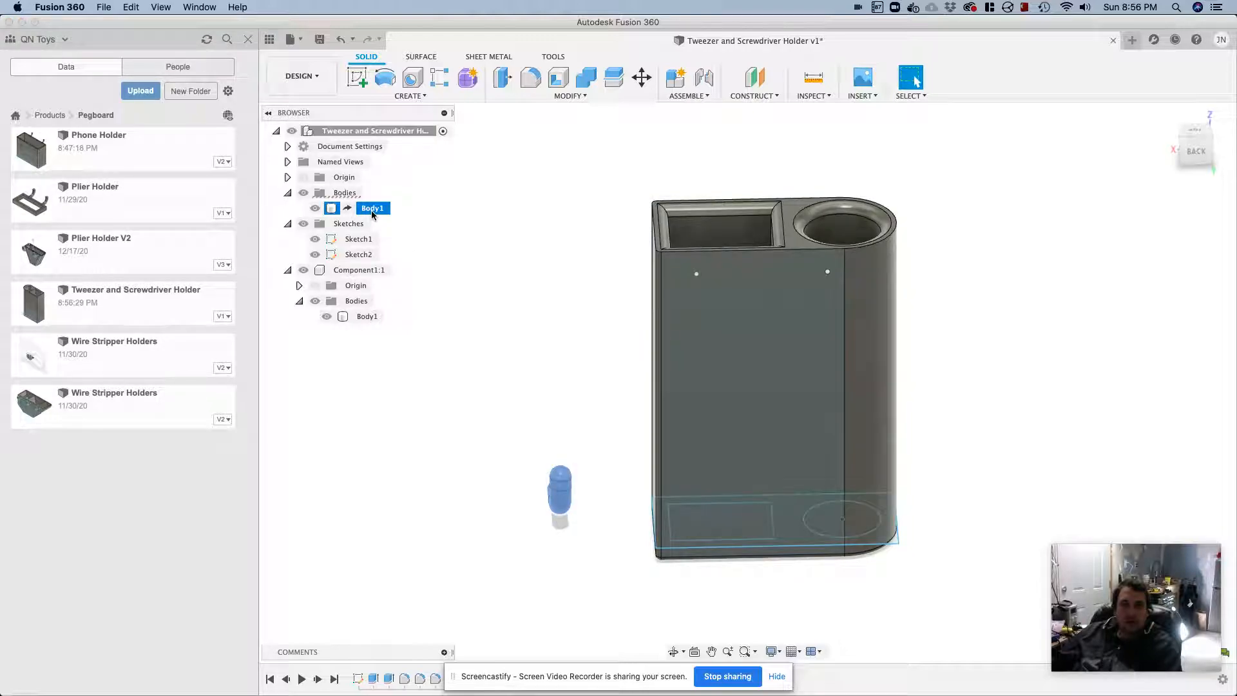
right_click(376, 131)
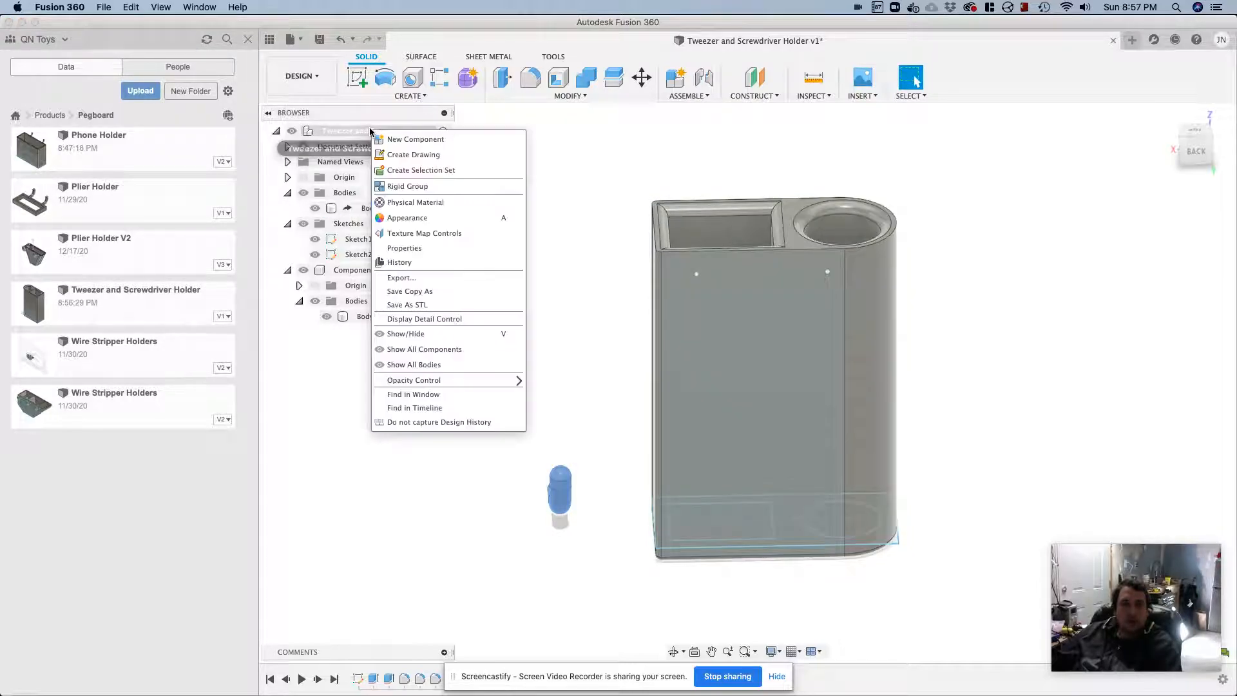
left_click(413, 140)
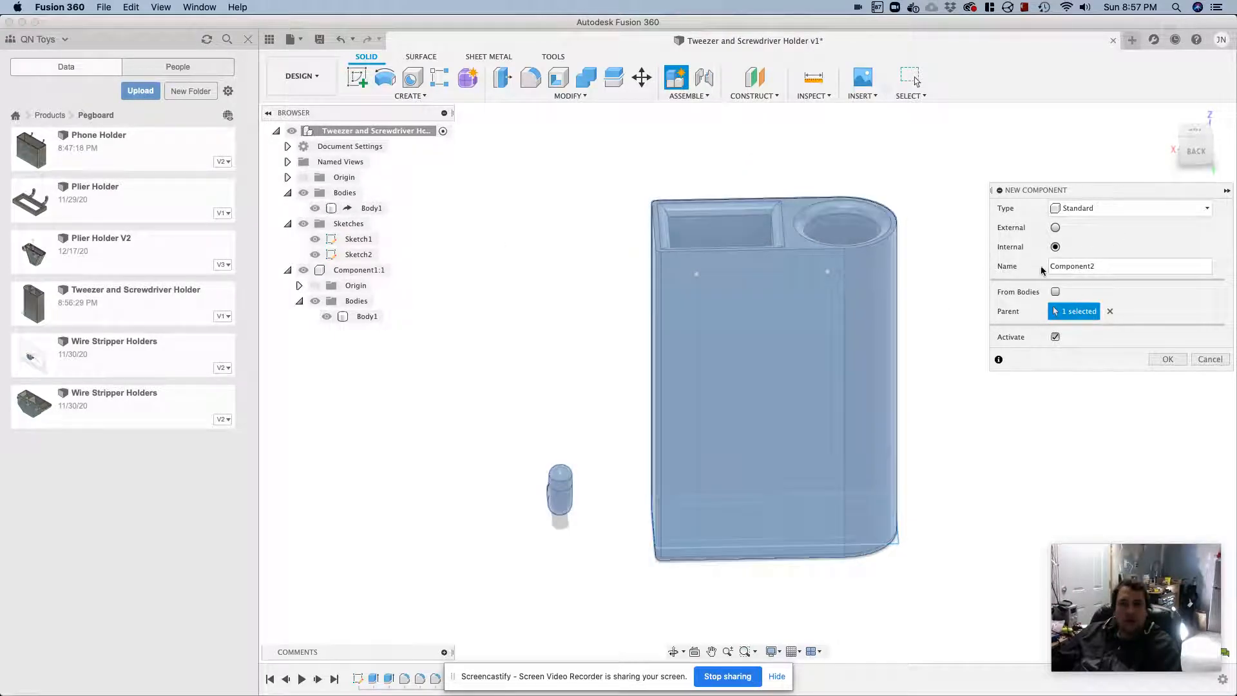
left_click(1055, 291)
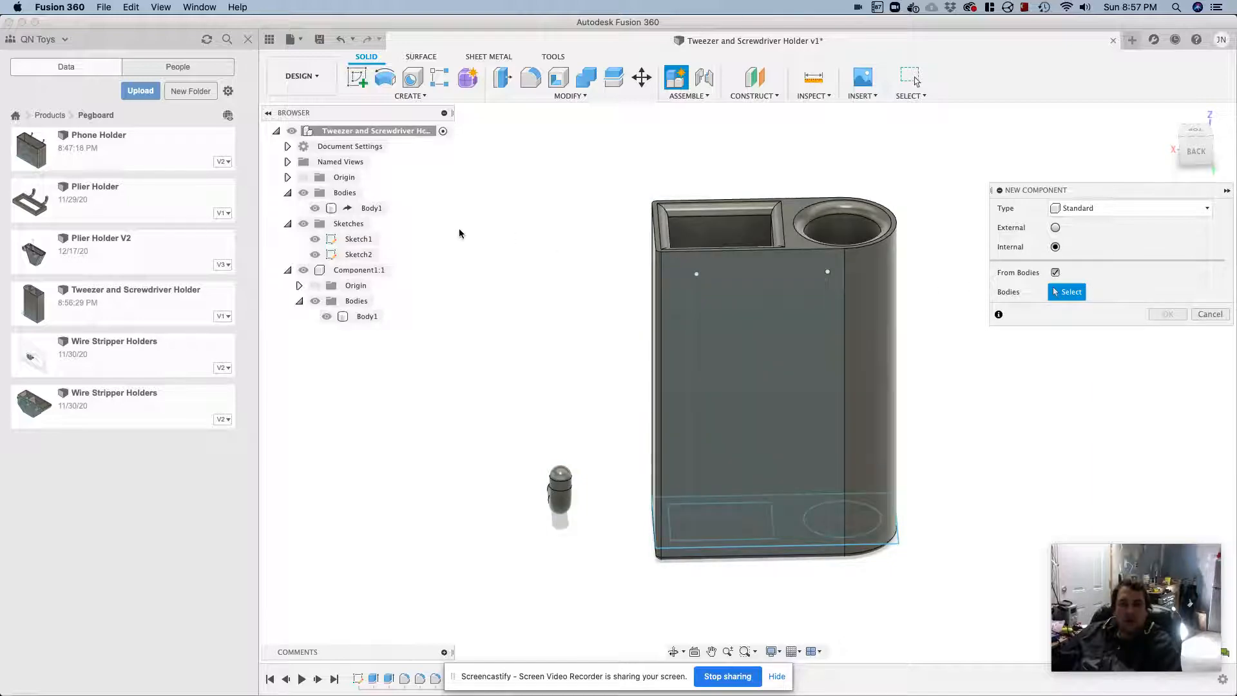
left_click(371, 208)
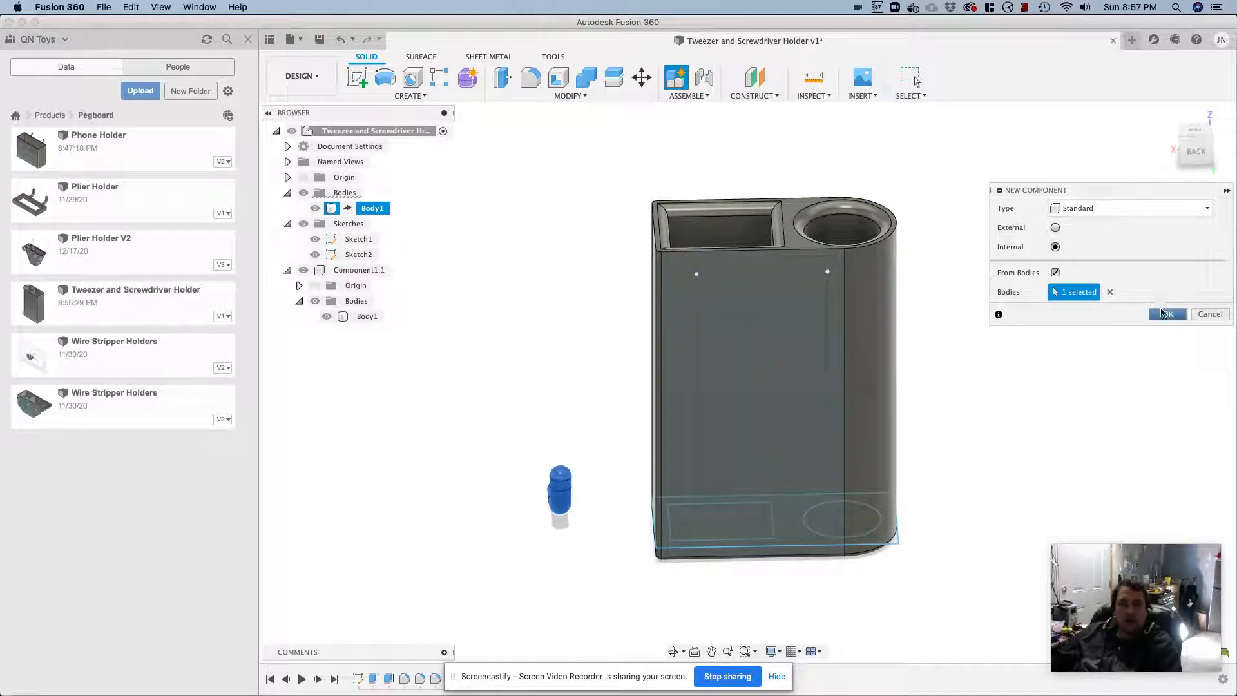
left_click(1162, 314)
middle_click_drag(571, 345, 532, 325, "shift")
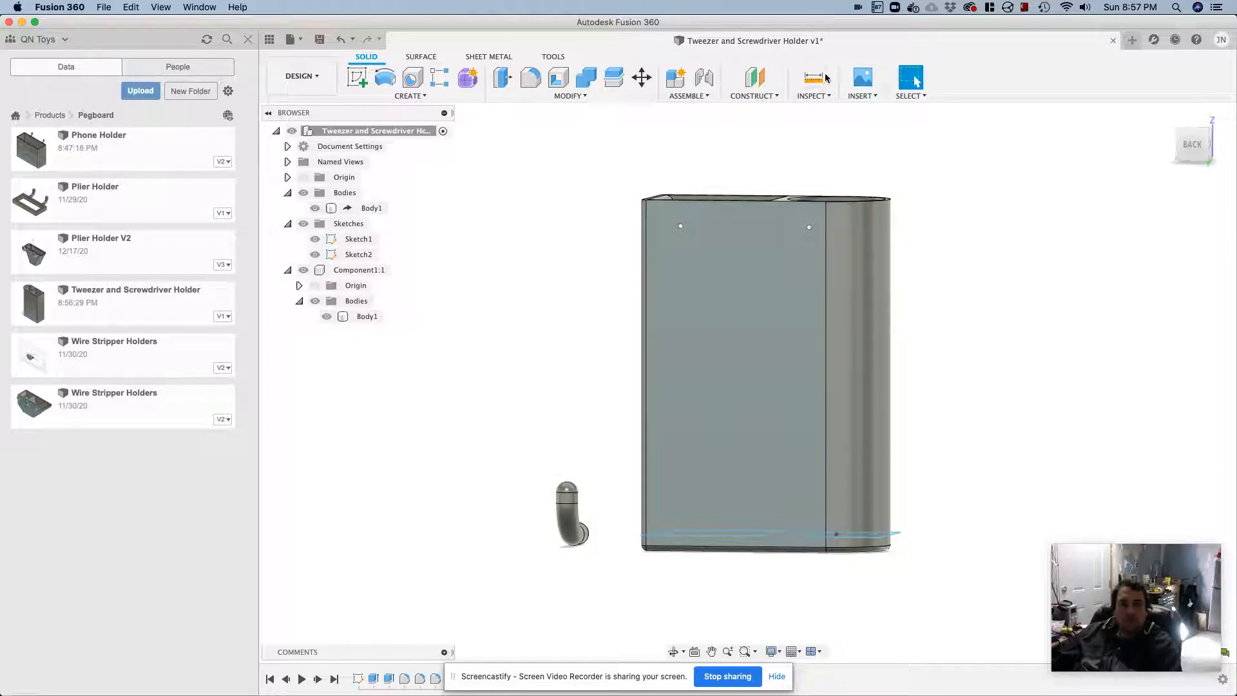
left_click(694, 97)
left_click(692, 124)
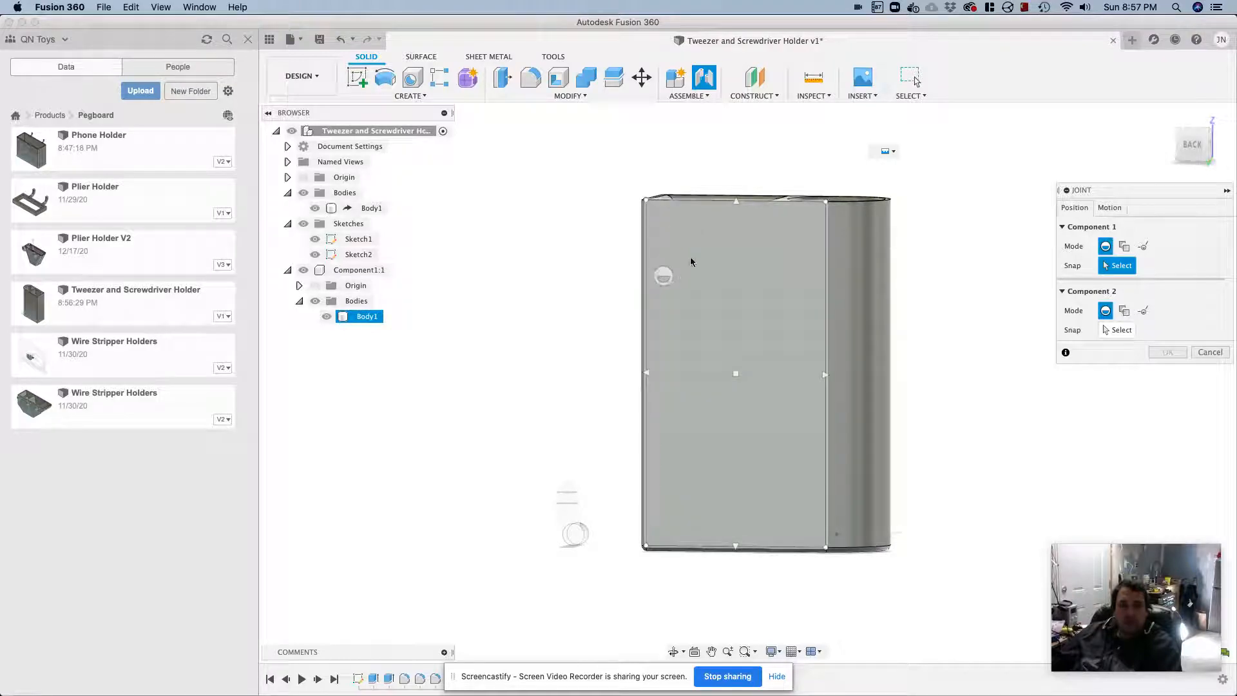
scroll(693, 255, "down", 2)
scroll(693, 256, "up", 3)
scroll(693, 255, "up", 2)
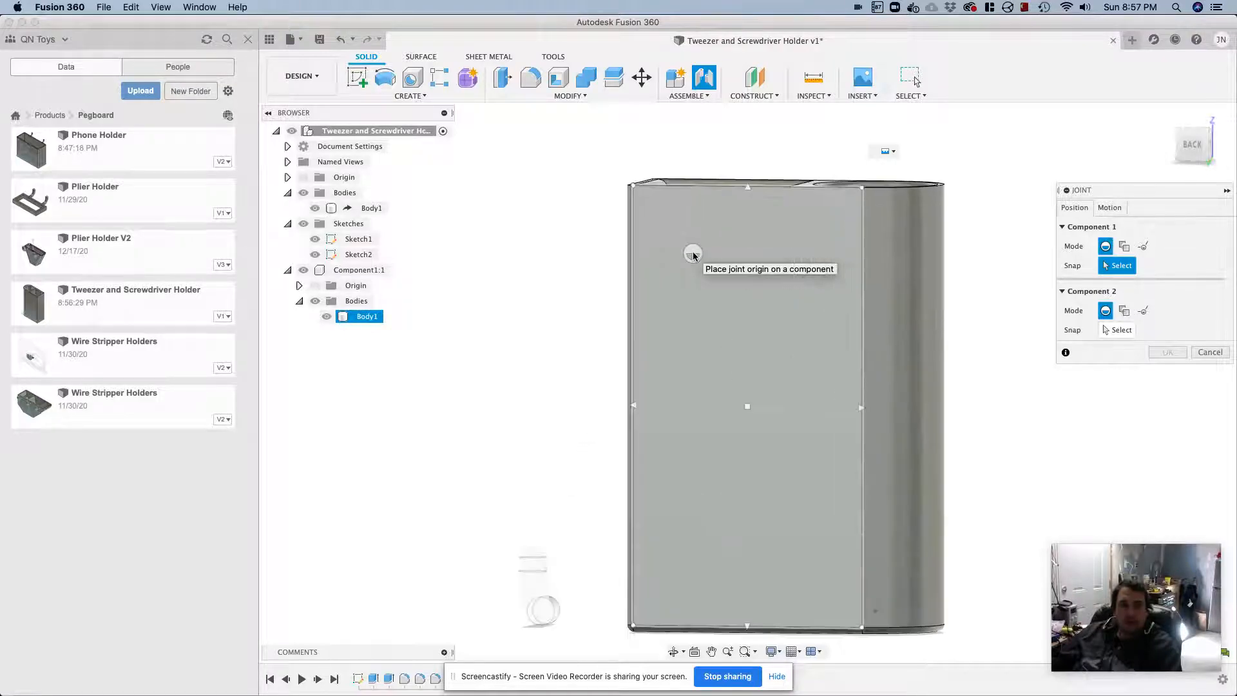
key("Escape")
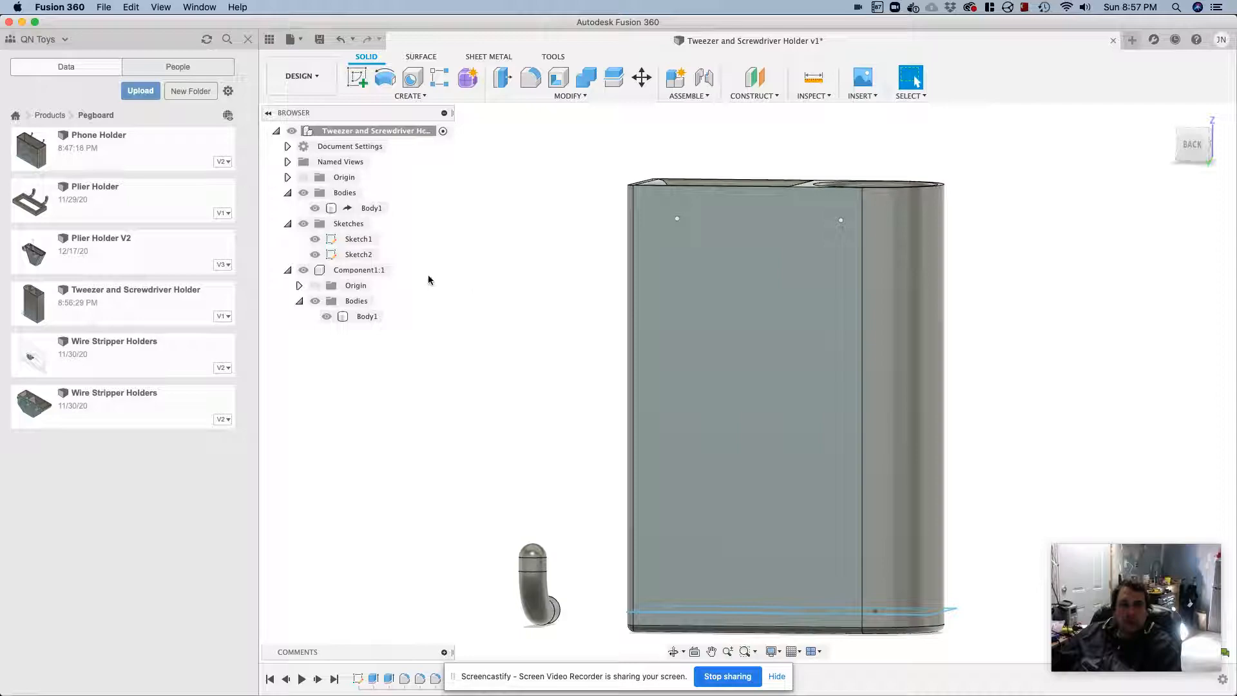
left_click(386, 270)
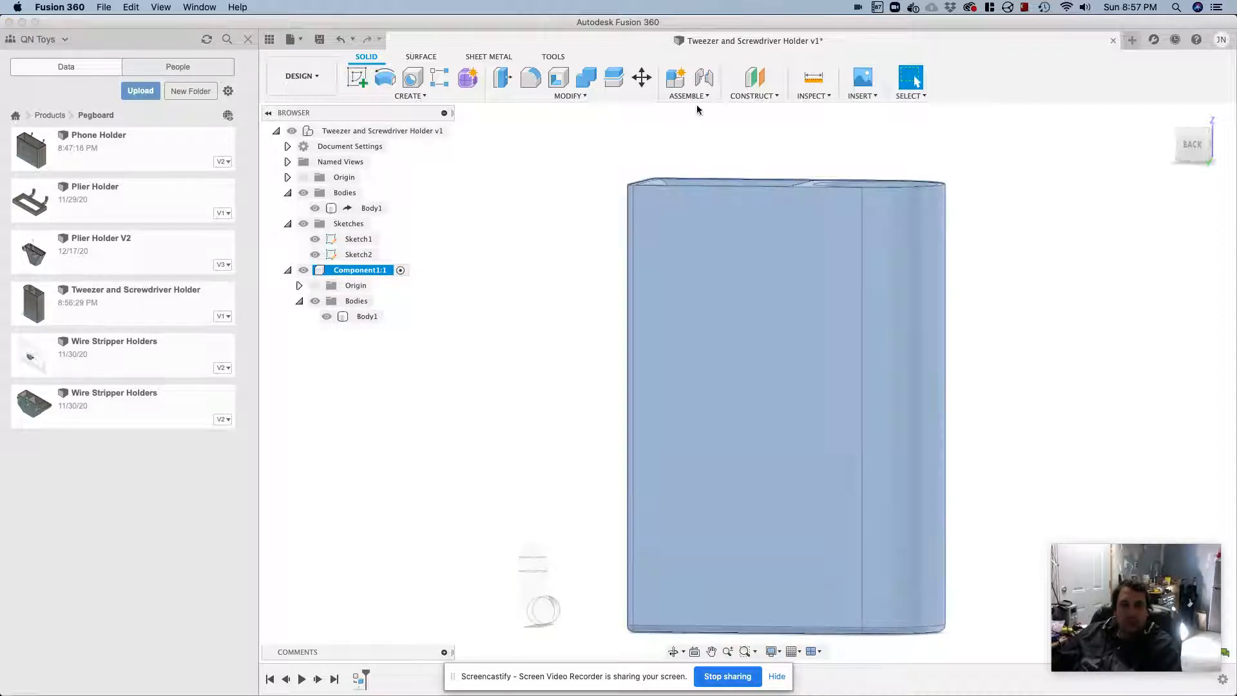
left_click(695, 96)
left_click(685, 124)
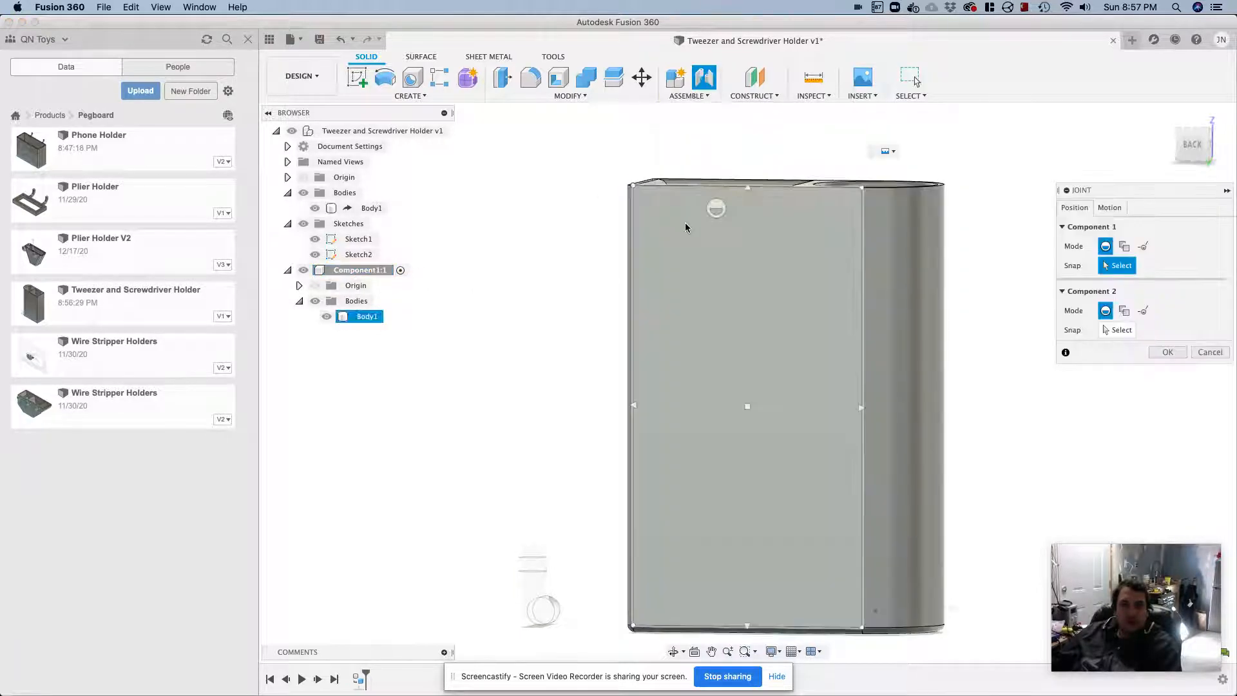
scroll(676, 226, "up", 3)
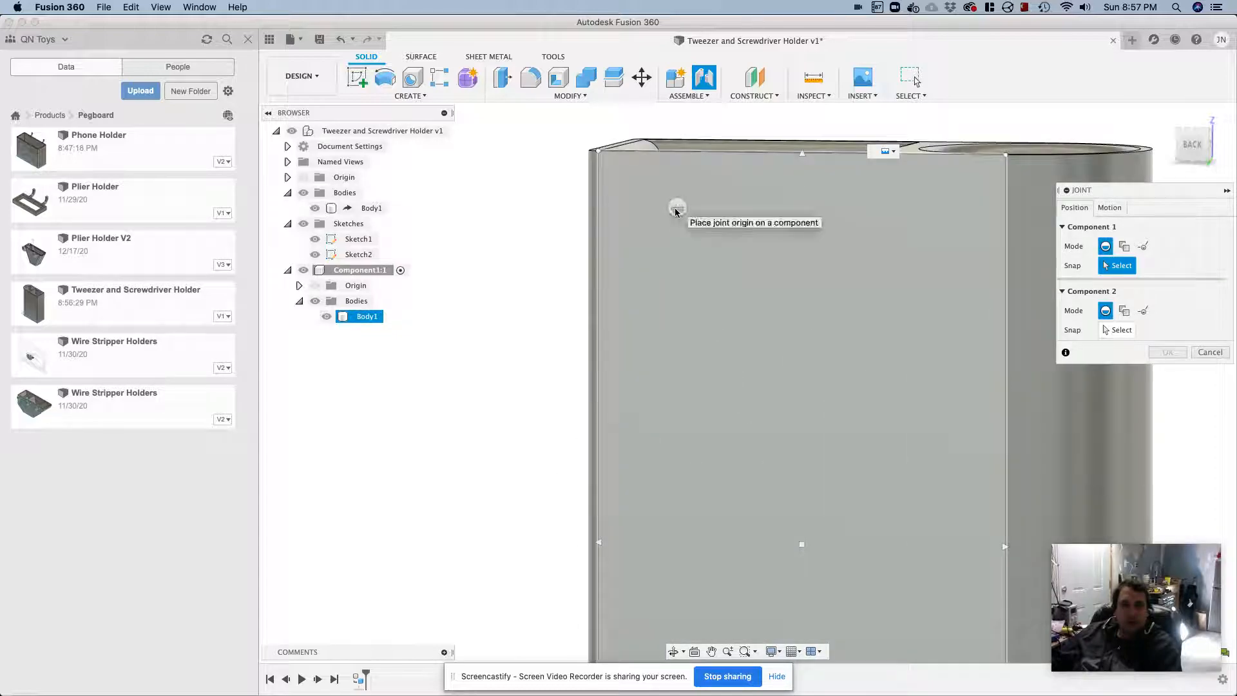
middle_click_drag(657, 235, 678, 251, "shift")
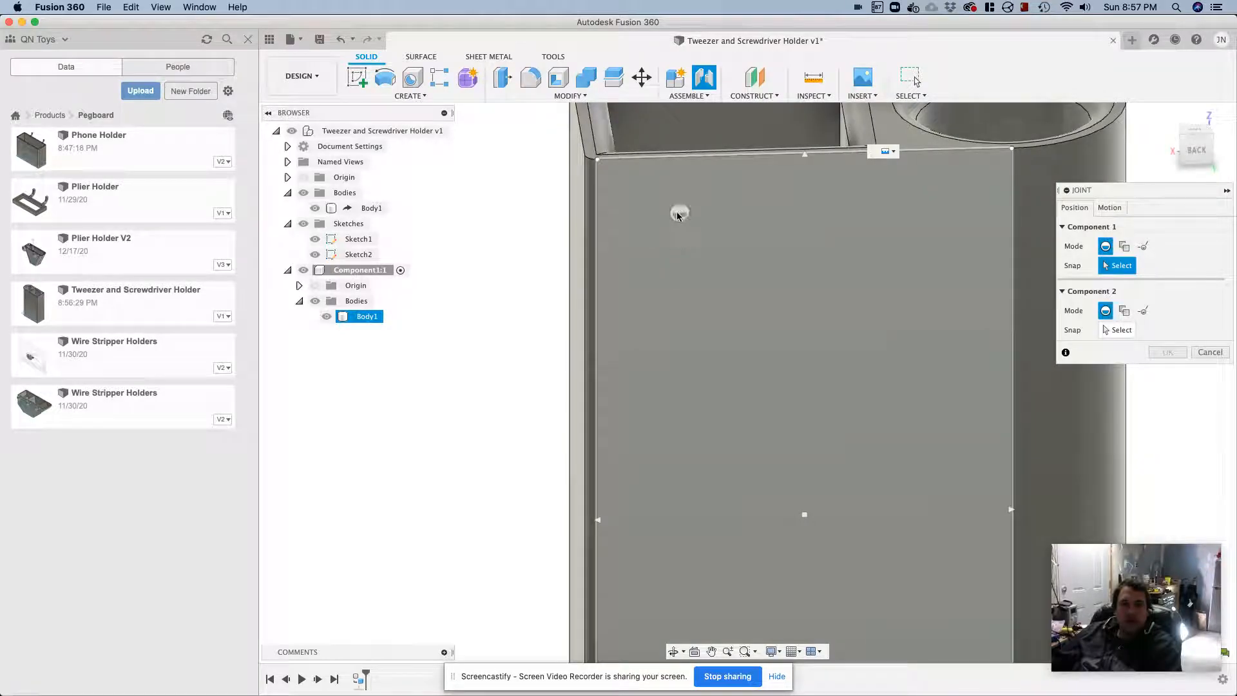
middle_click_drag(712, 247, 703, 227, "shift")
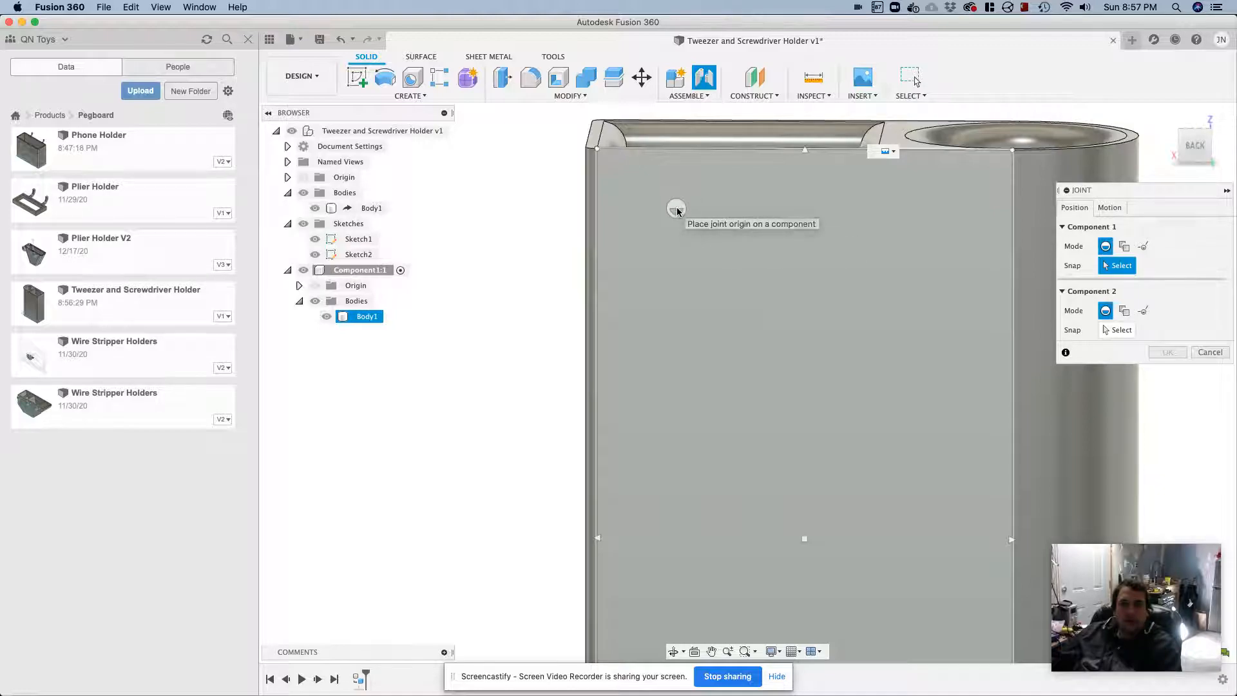
key("Escape")
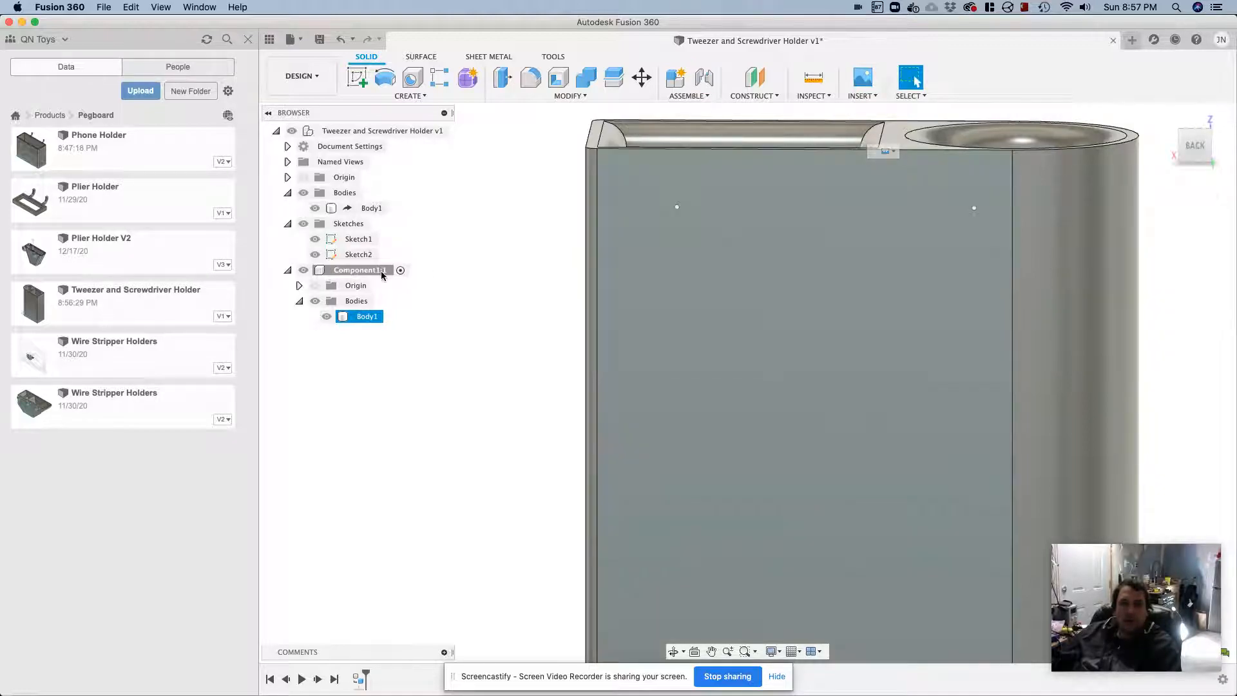
Move Sketch2, which holds the two back-face mounting points, into Component1
left_click(356, 240)
left_click(355, 254)
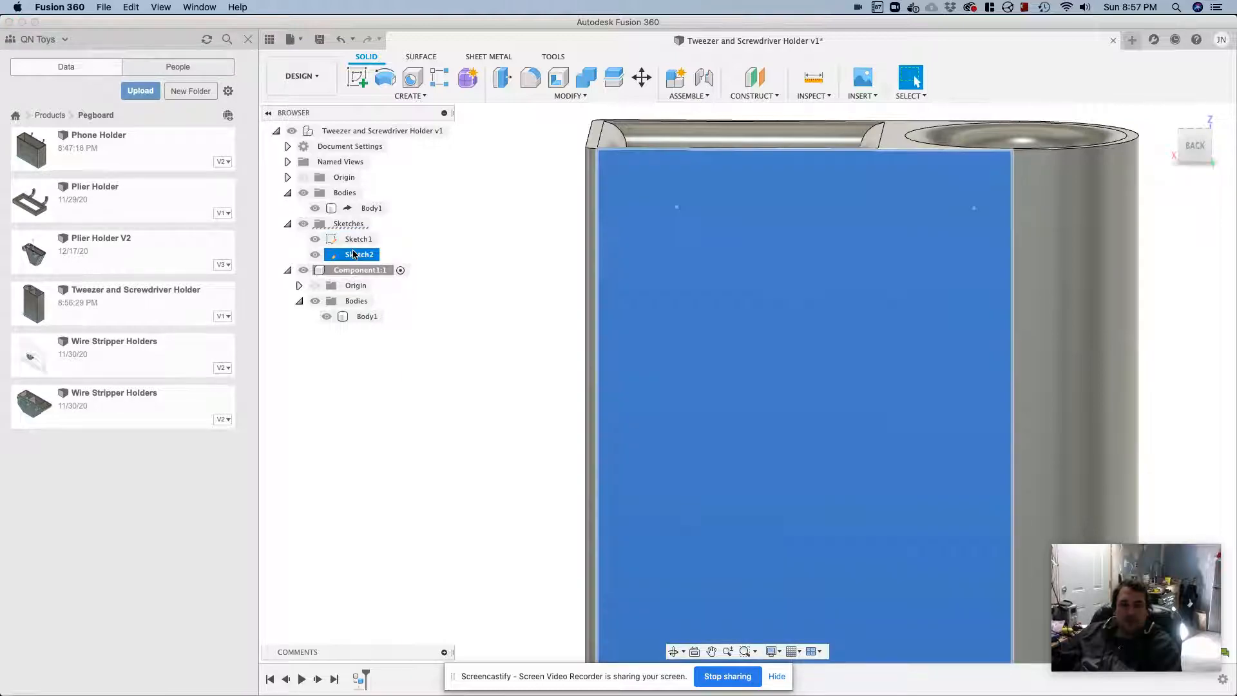
left_click_drag(354, 255, 352, 276)
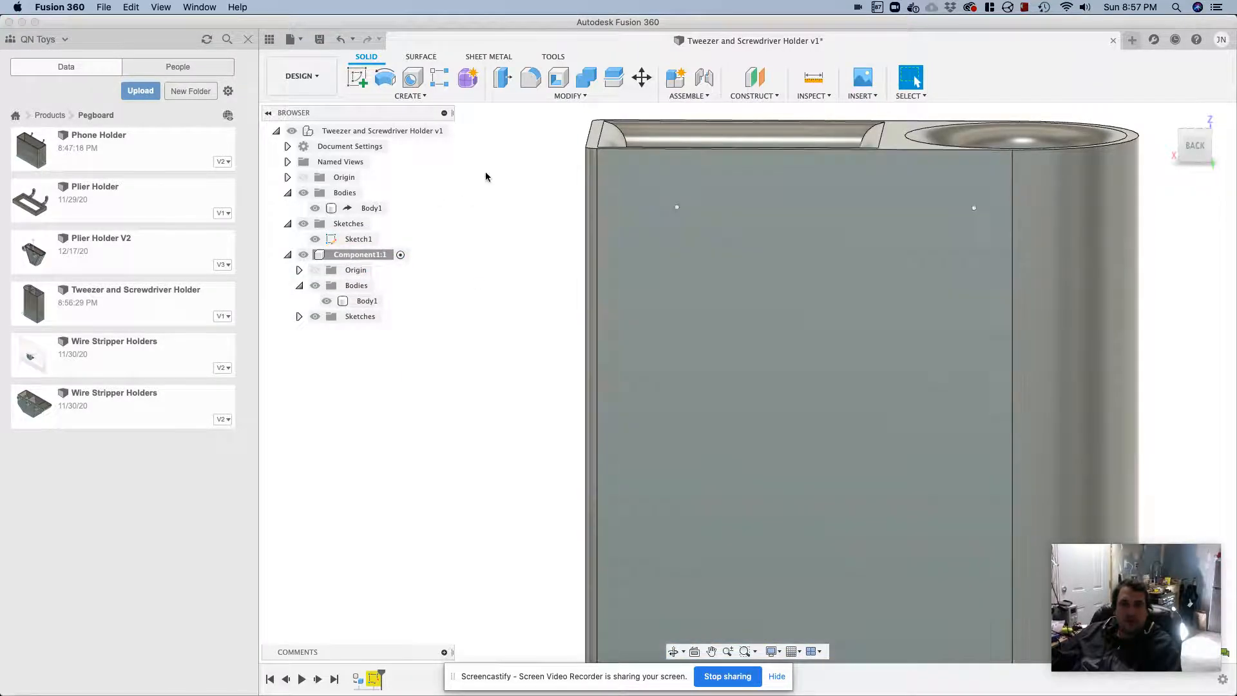
left_click(689, 95)
left_click(686, 123)
left_click(675, 207)
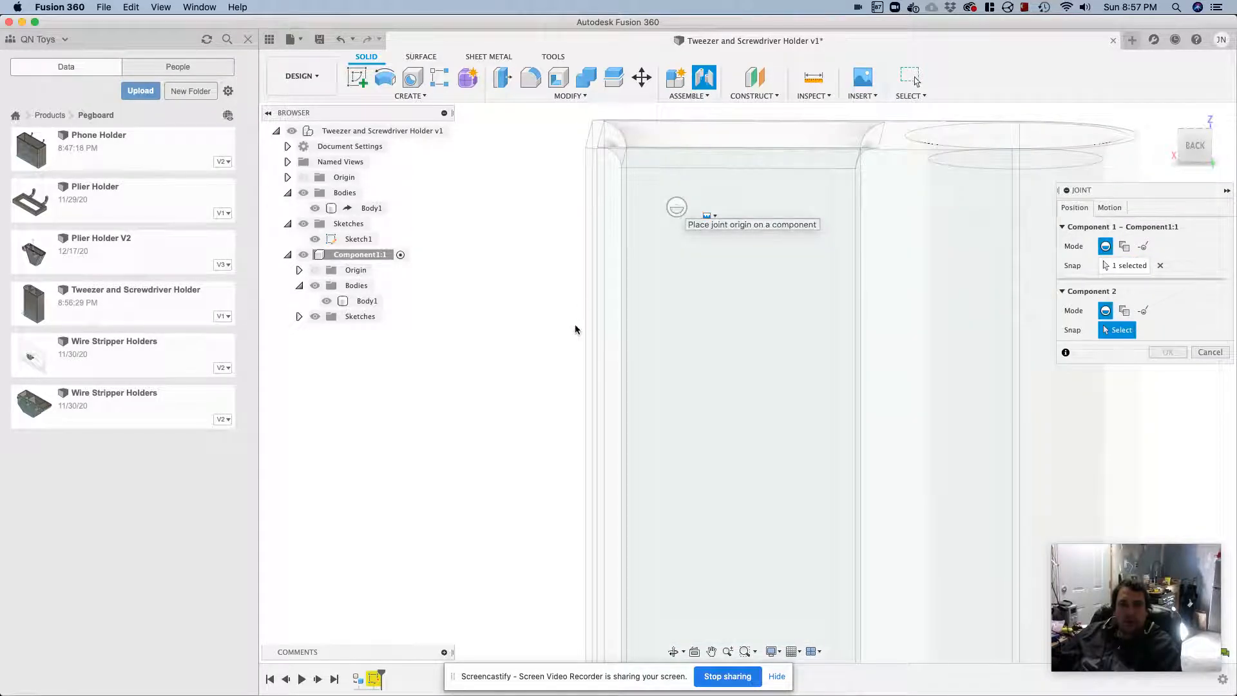
scroll(512, 350, "down", 3)
scroll(512, 355, "down", 3)
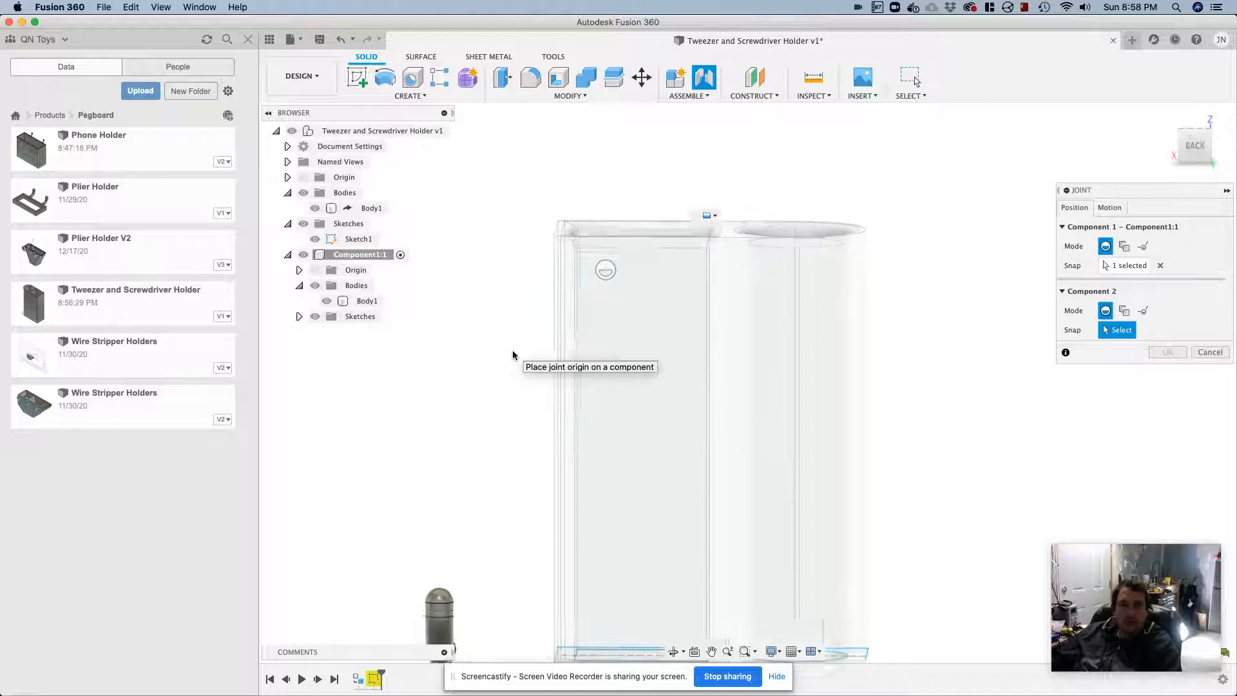
middle_click_drag(491, 485, 673, 435, "shift")
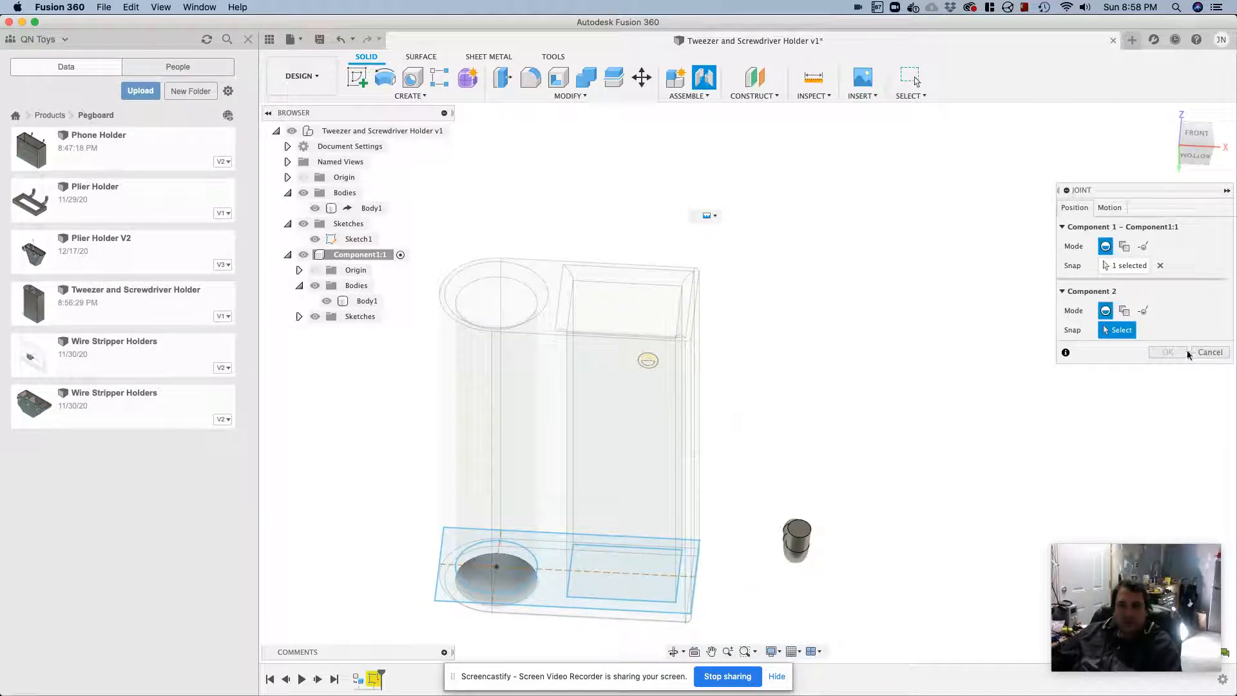
left_click(1208, 352)
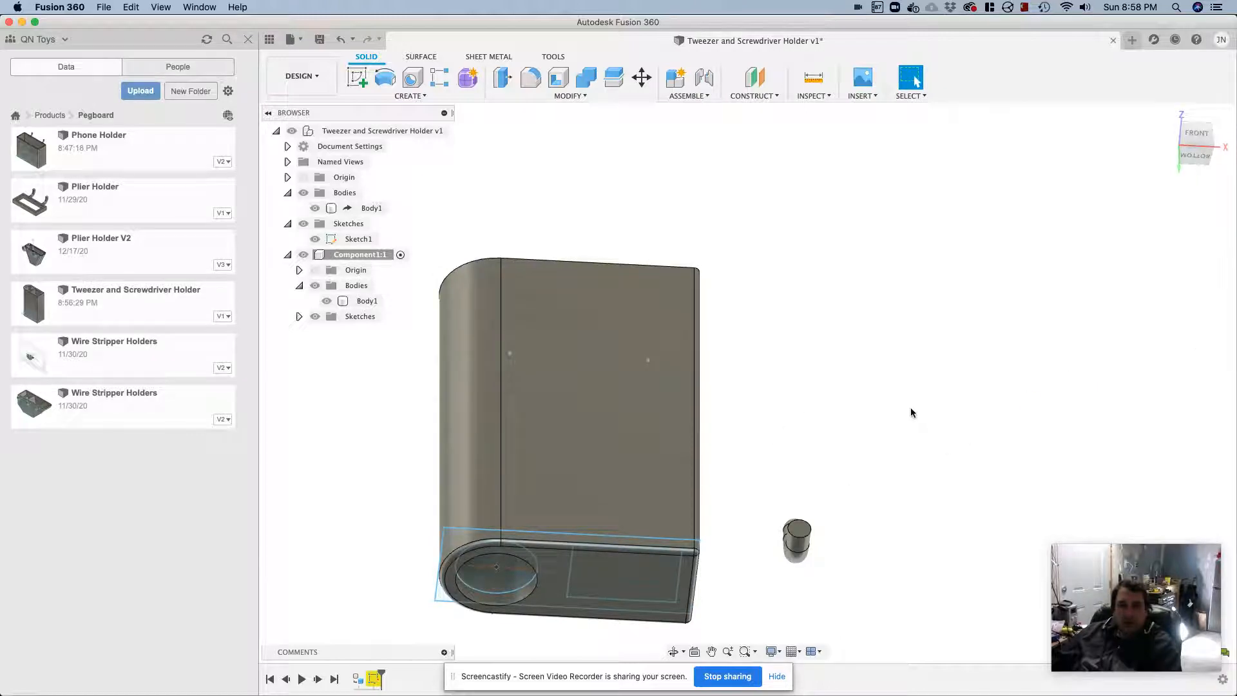
Try to move the derived hook body -10 mm along X while the holder component is active
middle_click_drag(840, 429, 515, 502, "shift")
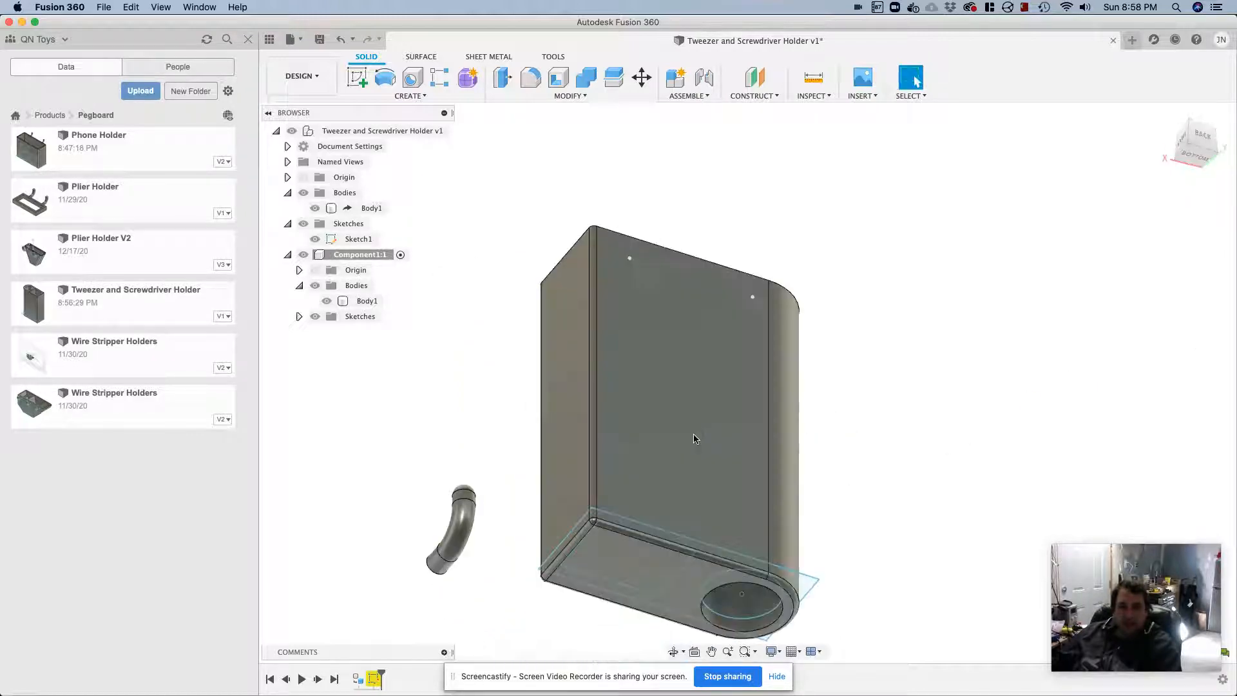
left_click(462, 530)
right_click(461, 525)
left_click(432, 512)
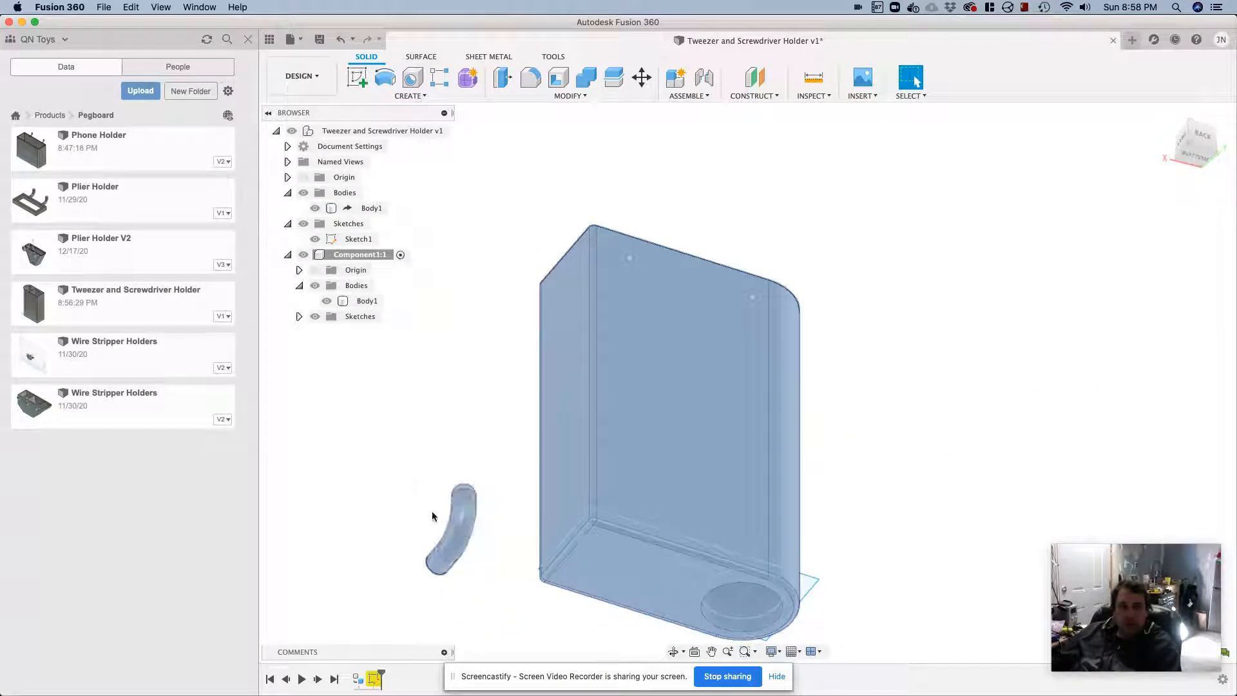
left_click(456, 513)
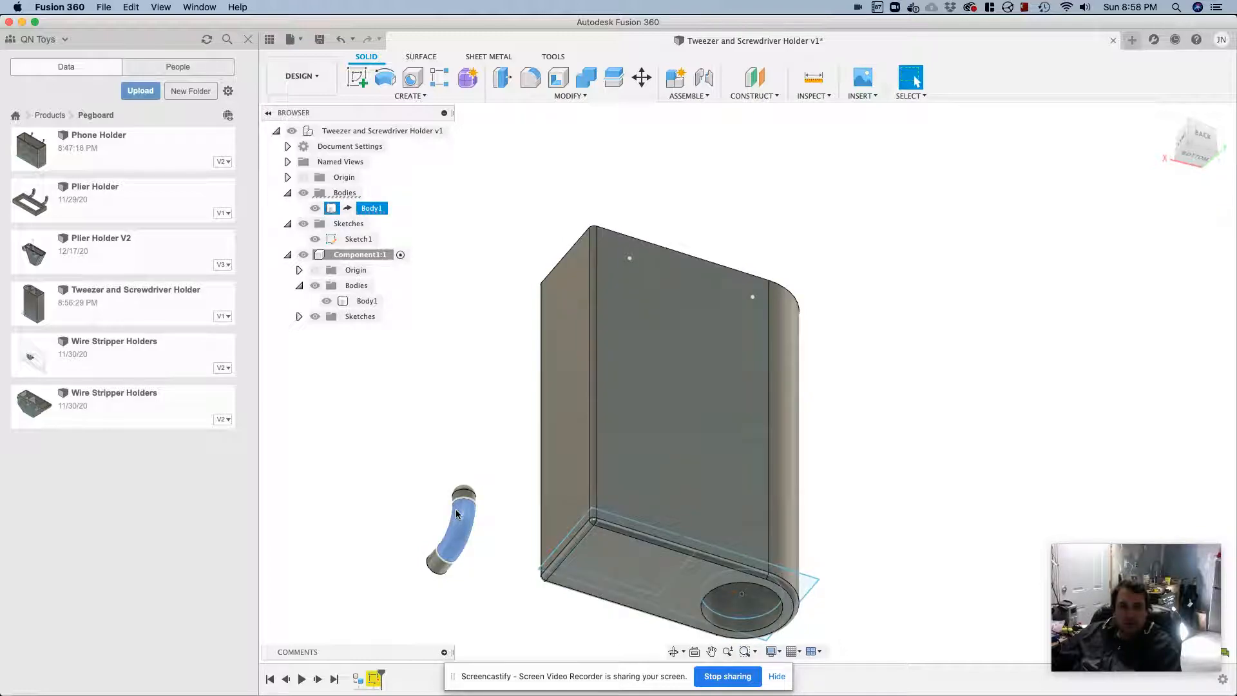
right_click(384, 211)
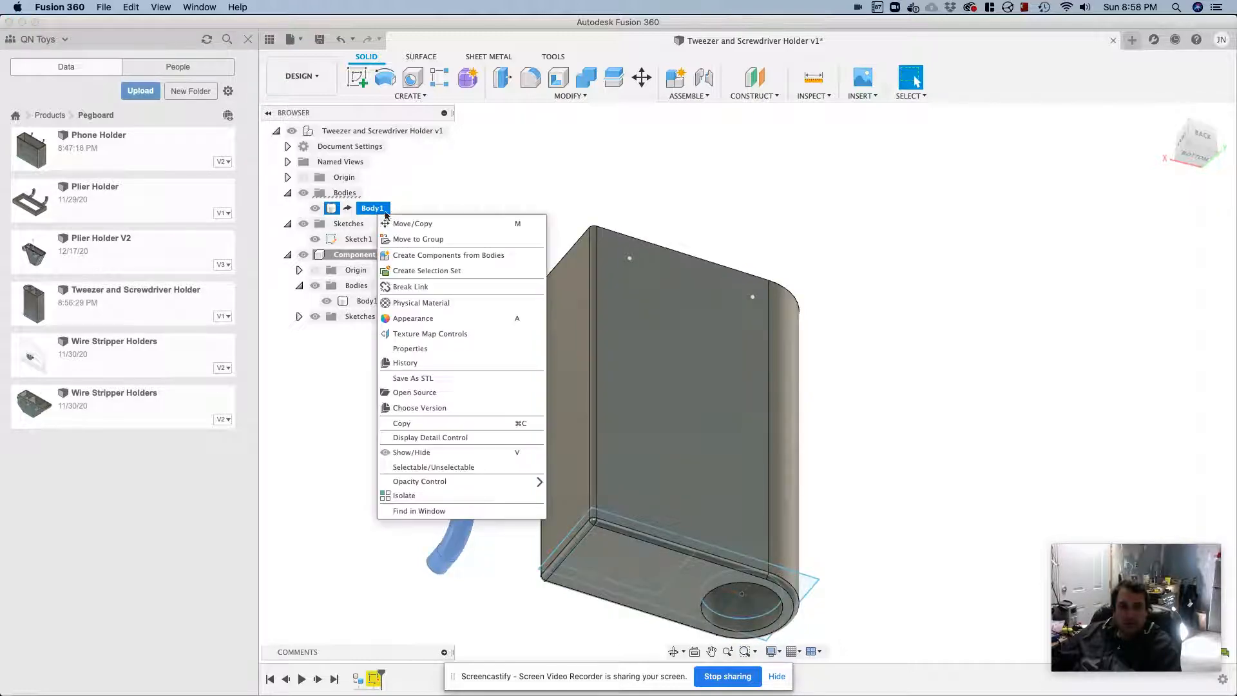
left_click(412, 223)
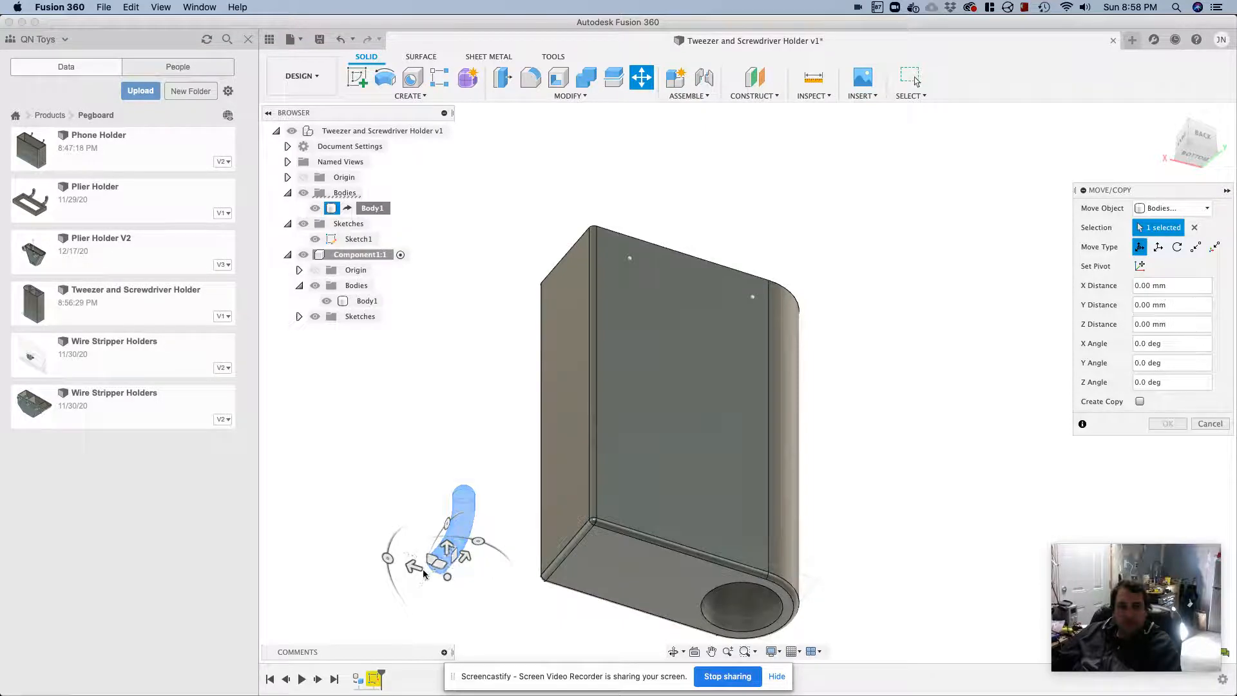
left_click_drag(424, 572, 502, 579)
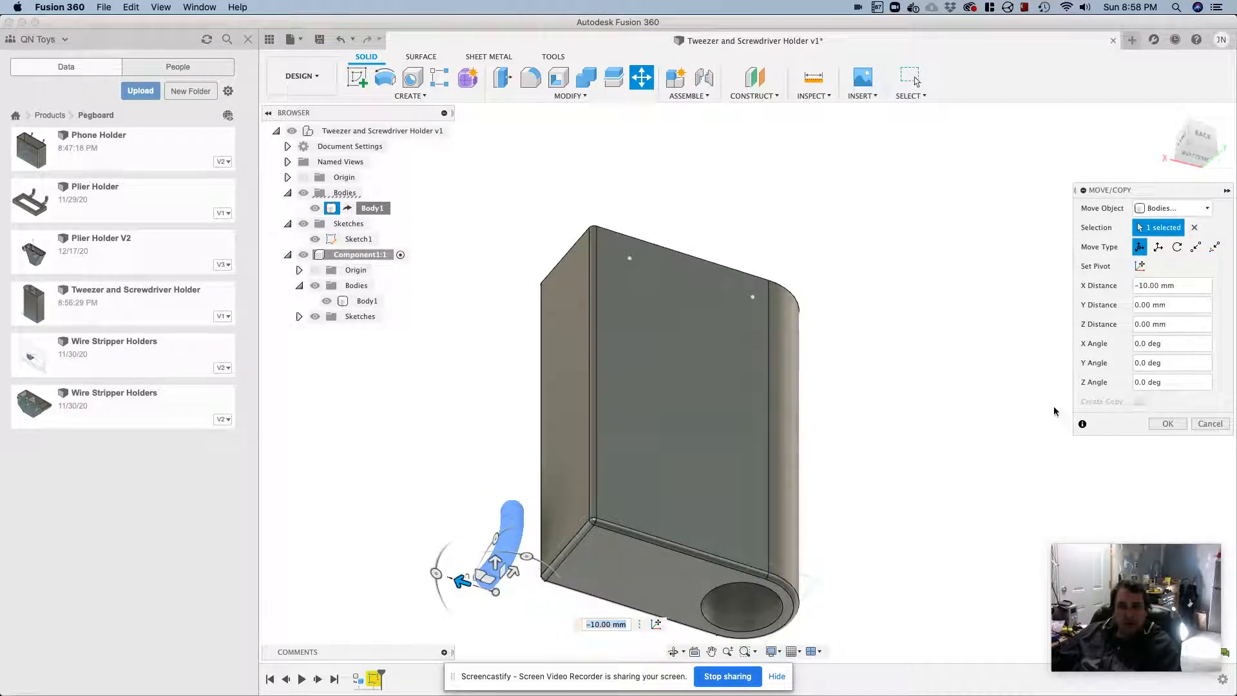
key("Return")
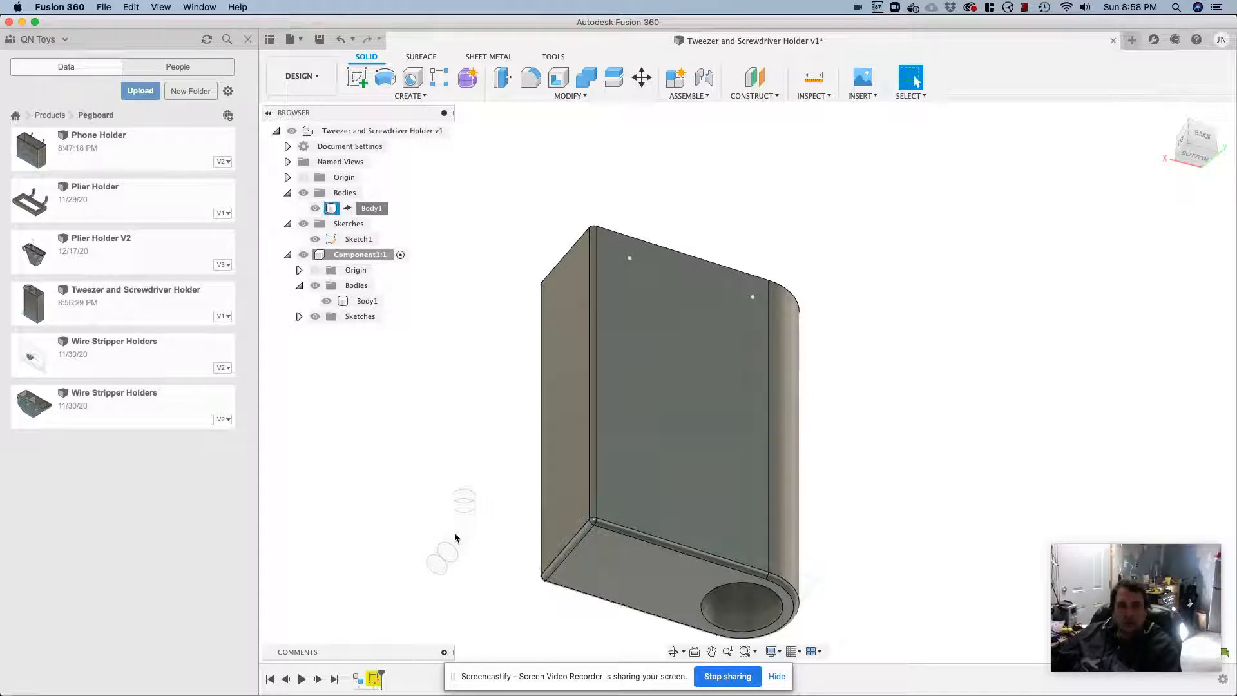
right_click(372, 208)
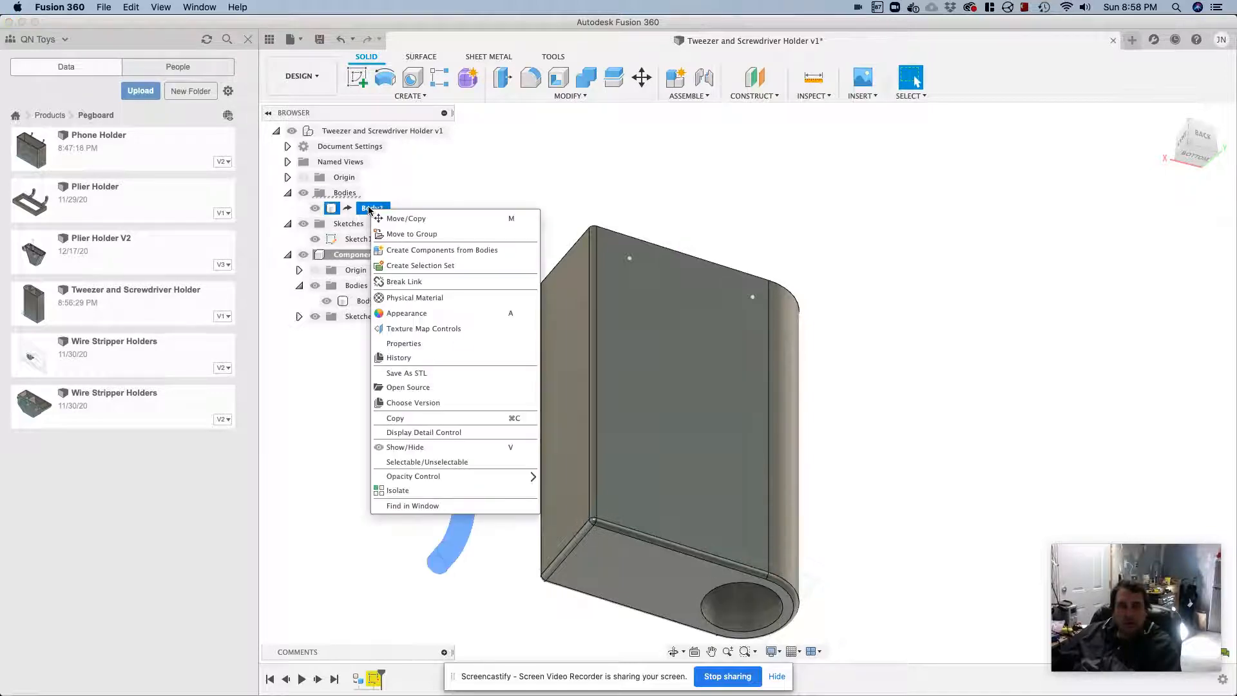
left_click(405, 218)
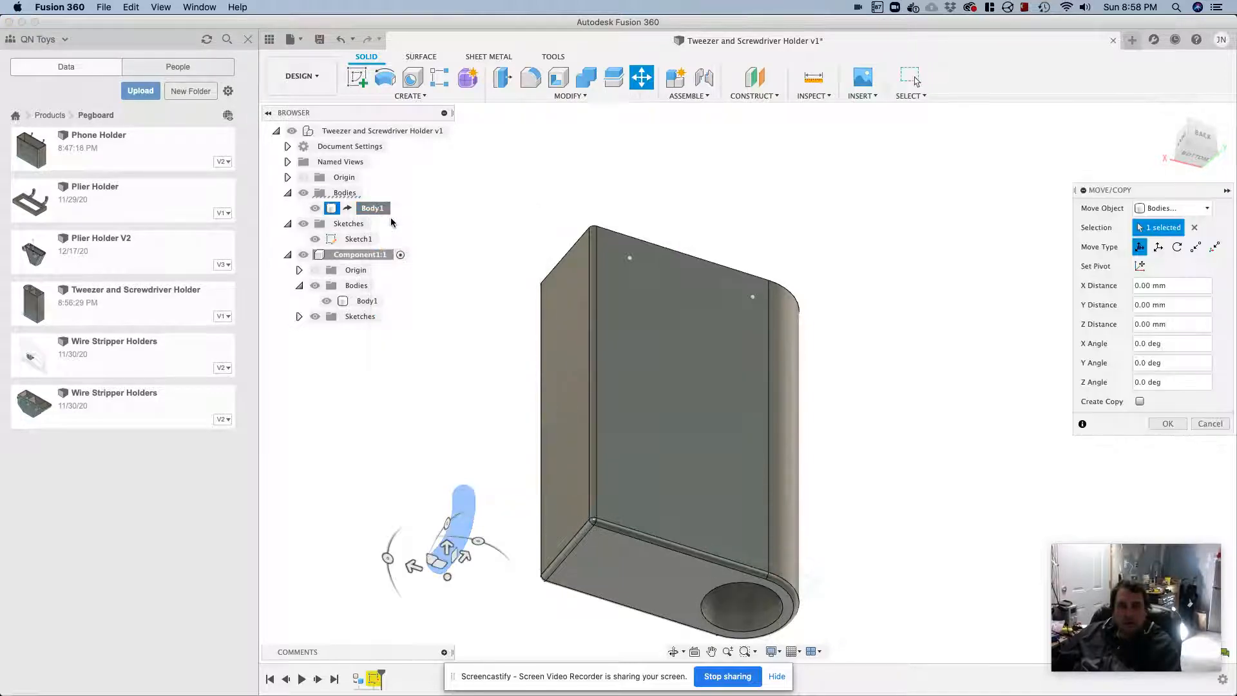
Activate the top-level assembly and create a copy of the derived hook body offset -9 mm along X
left_click(442, 131)
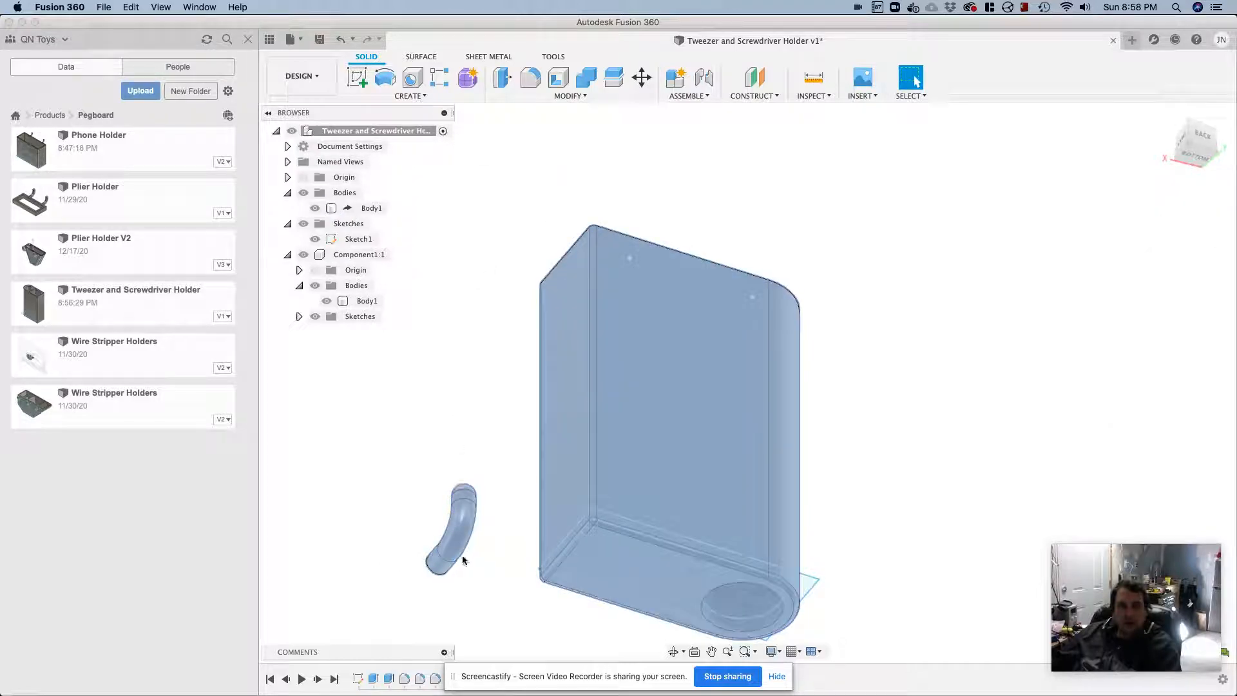
left_click(454, 540)
left_click(369, 208)
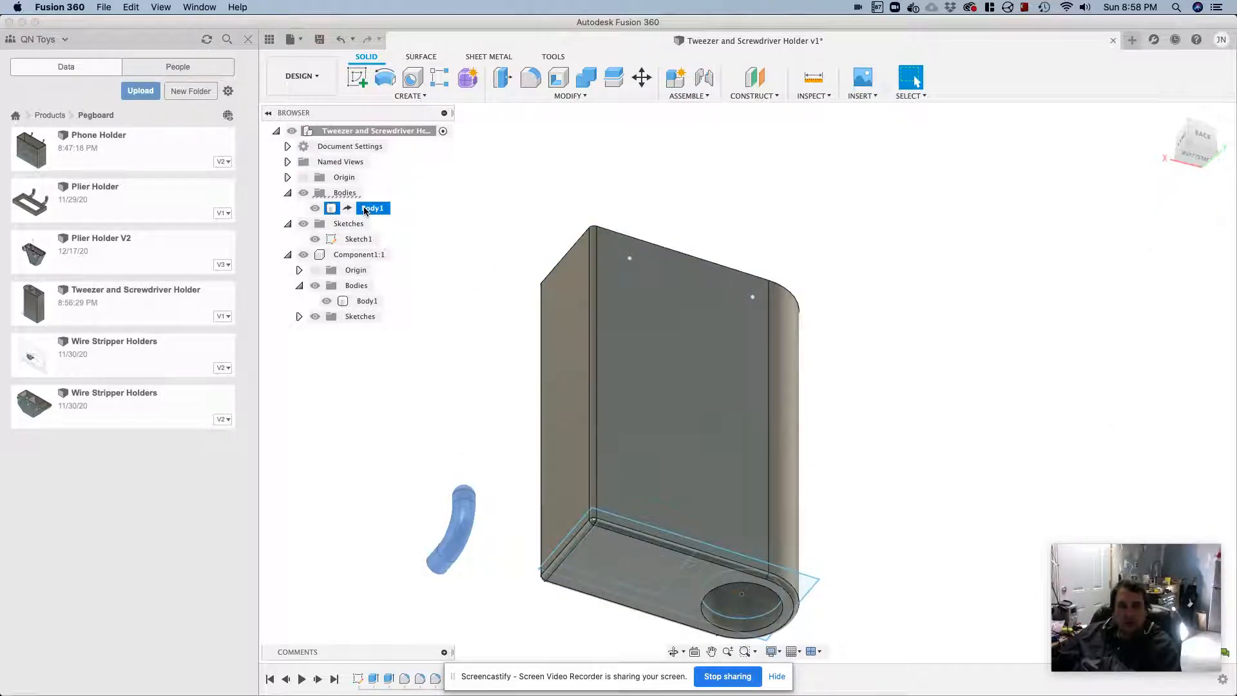
right_click(376, 214)
left_click(425, 222)
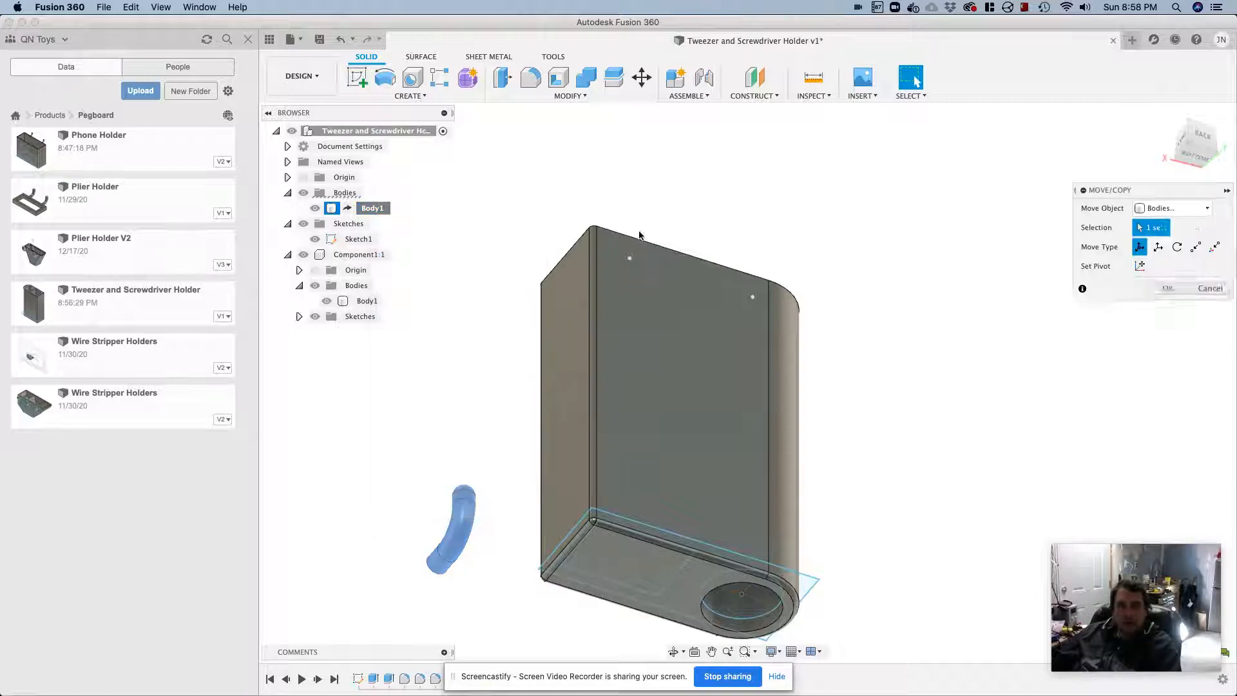
left_click(1139, 402)
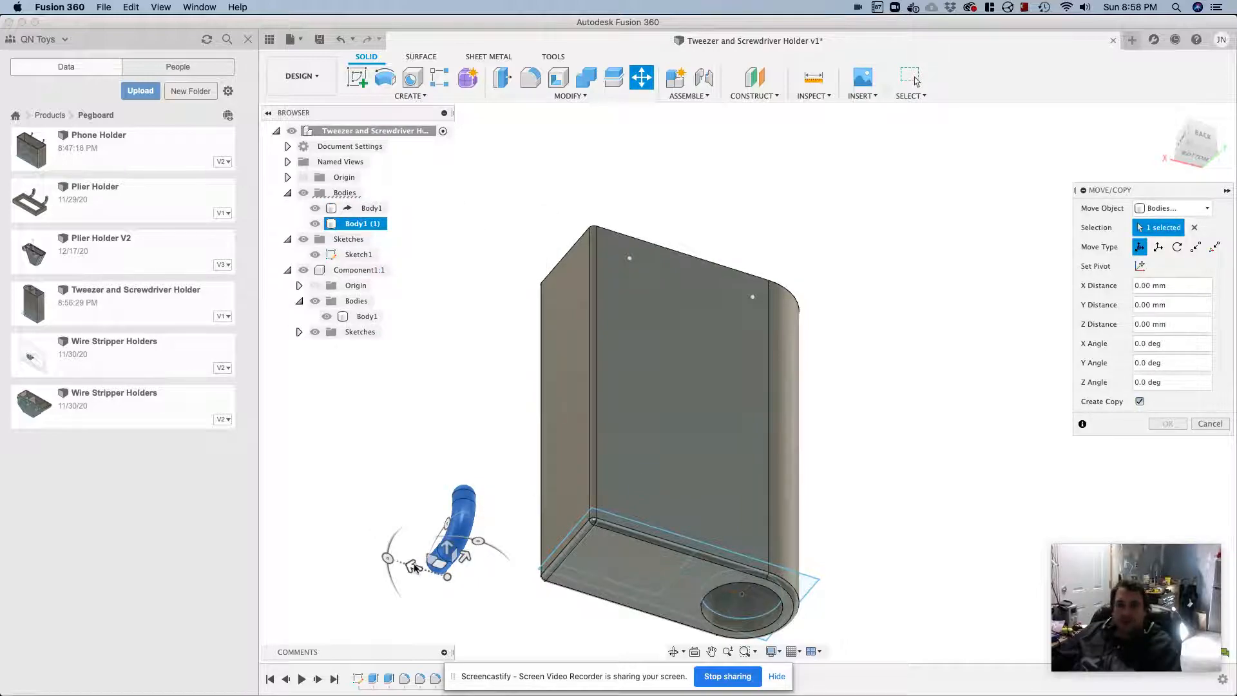
left_click_drag(414, 567, 457, 575)
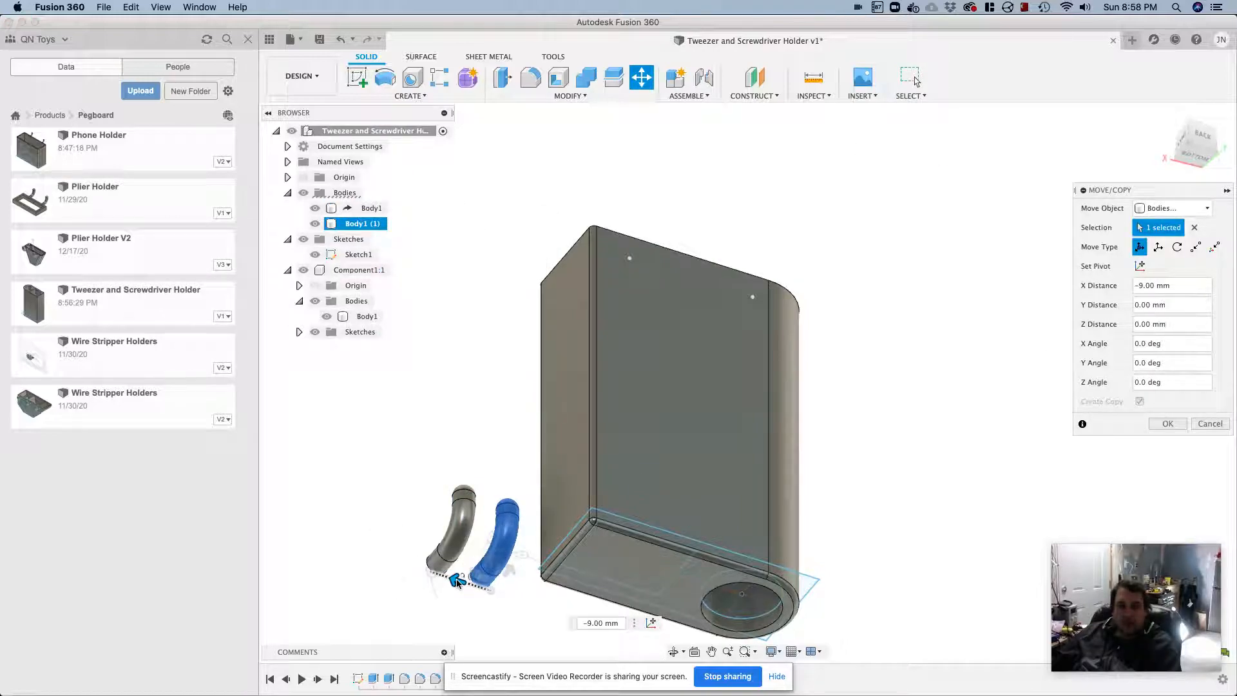
left_click(1167, 423)
Joint the back-face point on the holder's rectangular-slot side to the flat end of the original hook, keeping zero angle and offsets
left_click(693, 96)
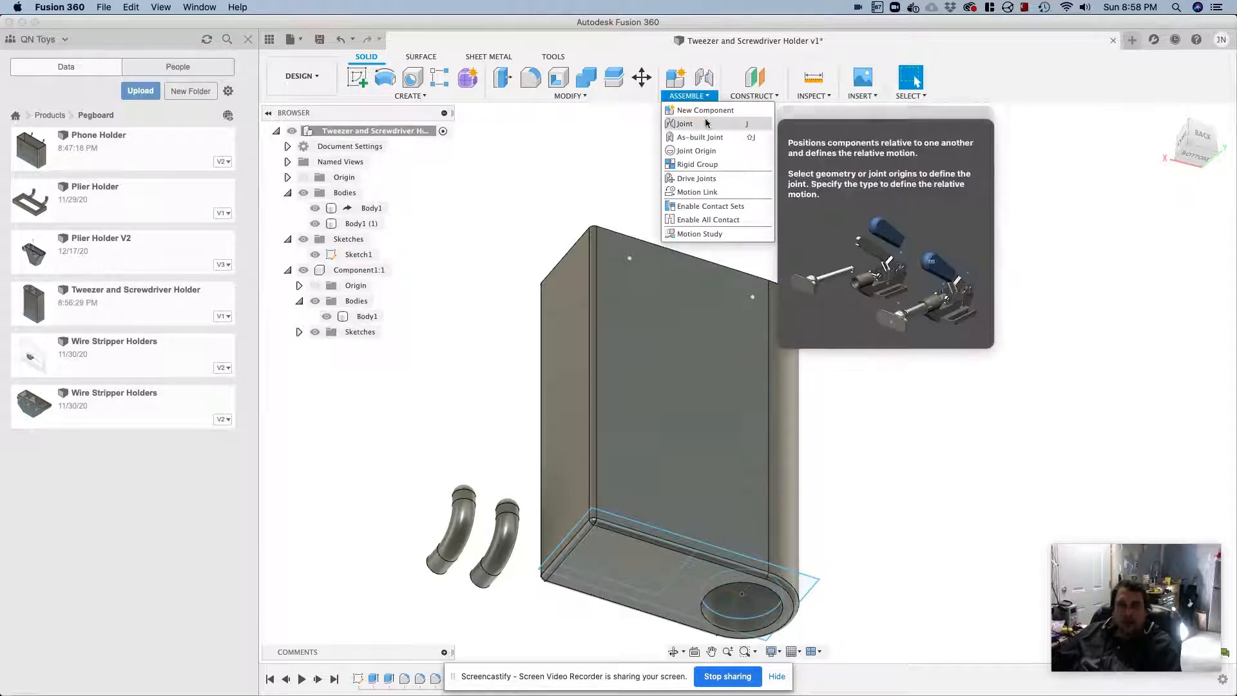
left_click(707, 123)
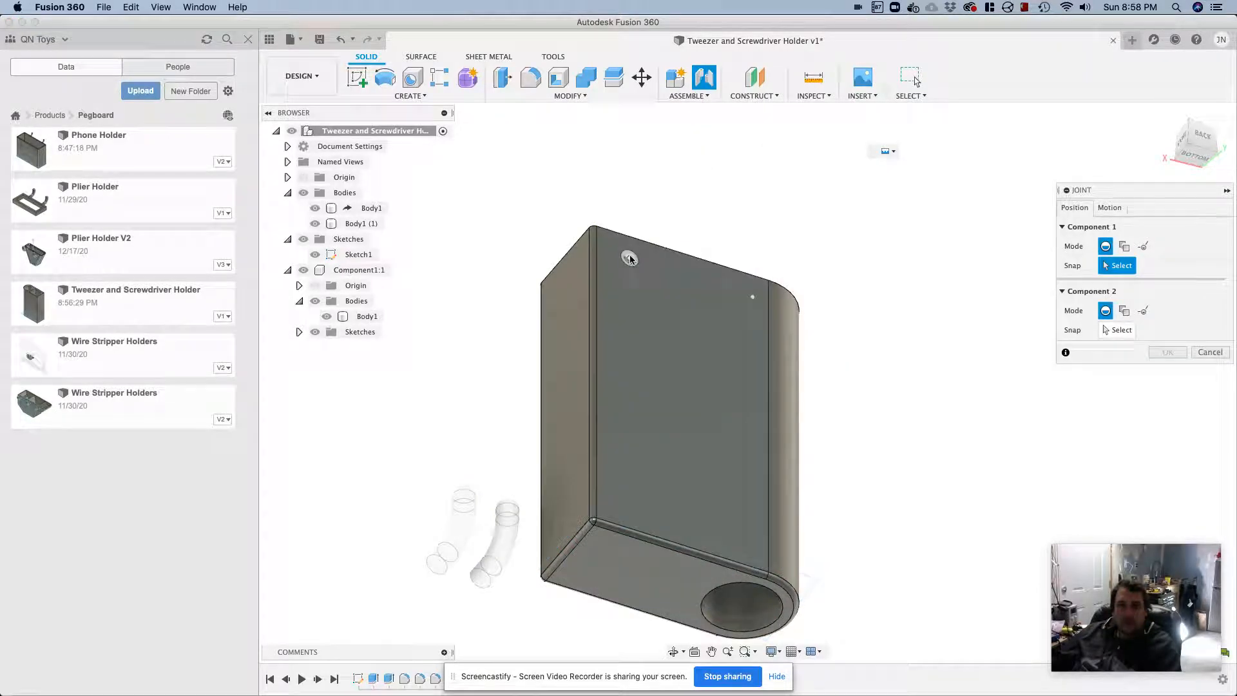
left_click(628, 259)
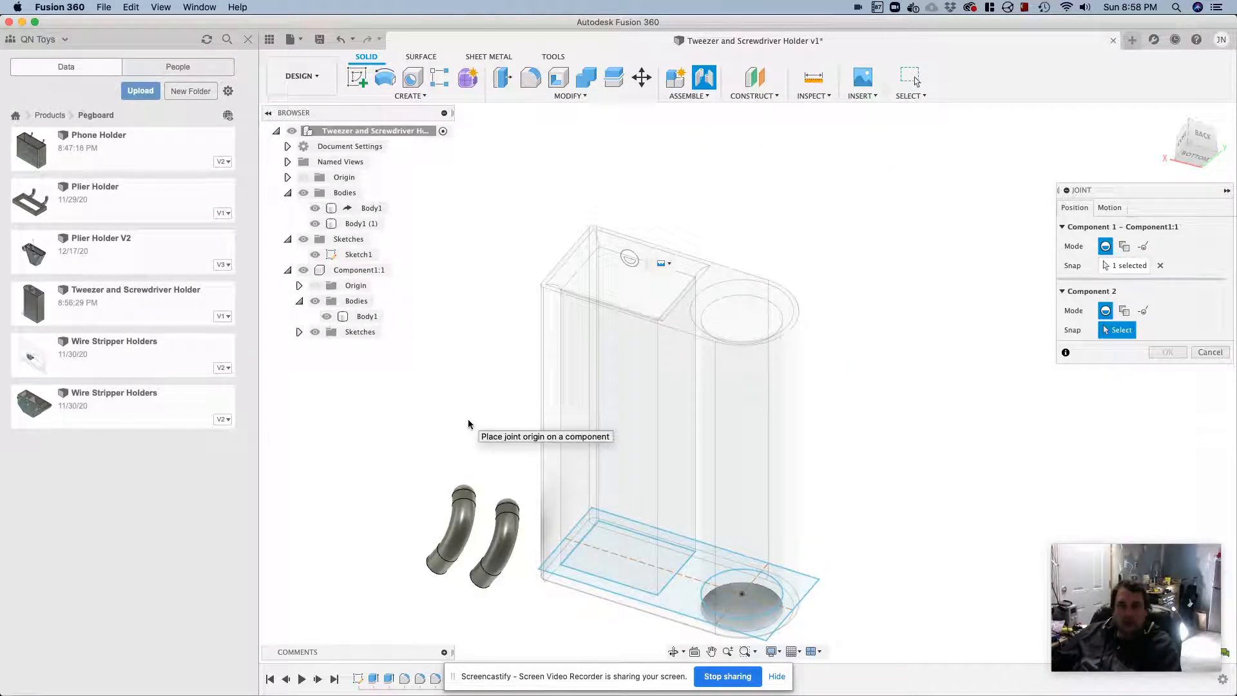
middle_click_drag(454, 448, 704, 455, "shift")
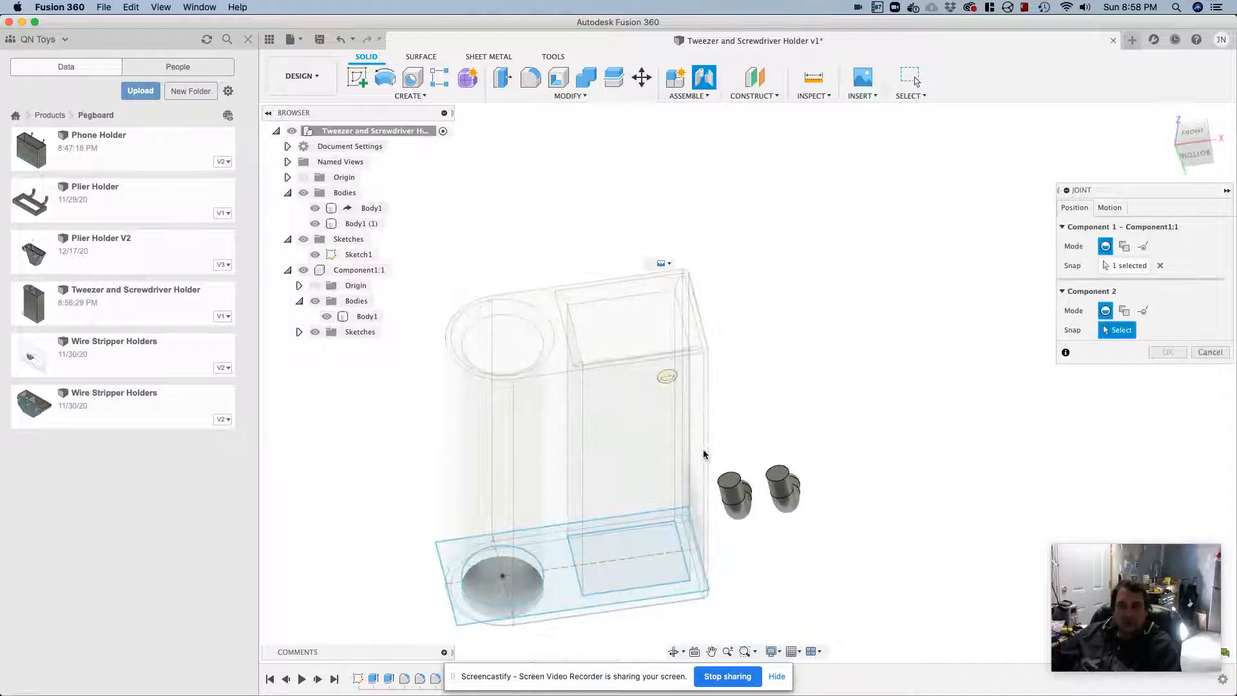
left_click(775, 473)
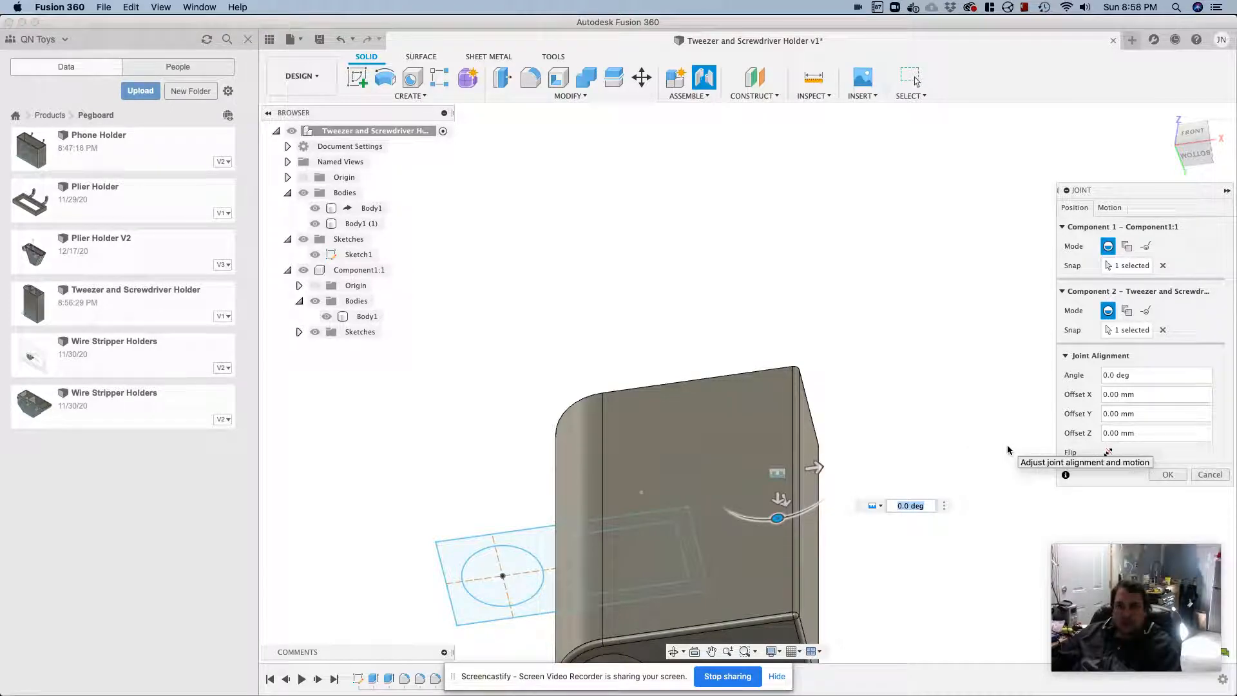
left_click(1151, 475)
middle_click_drag(977, 454, 698, 488, "shift")
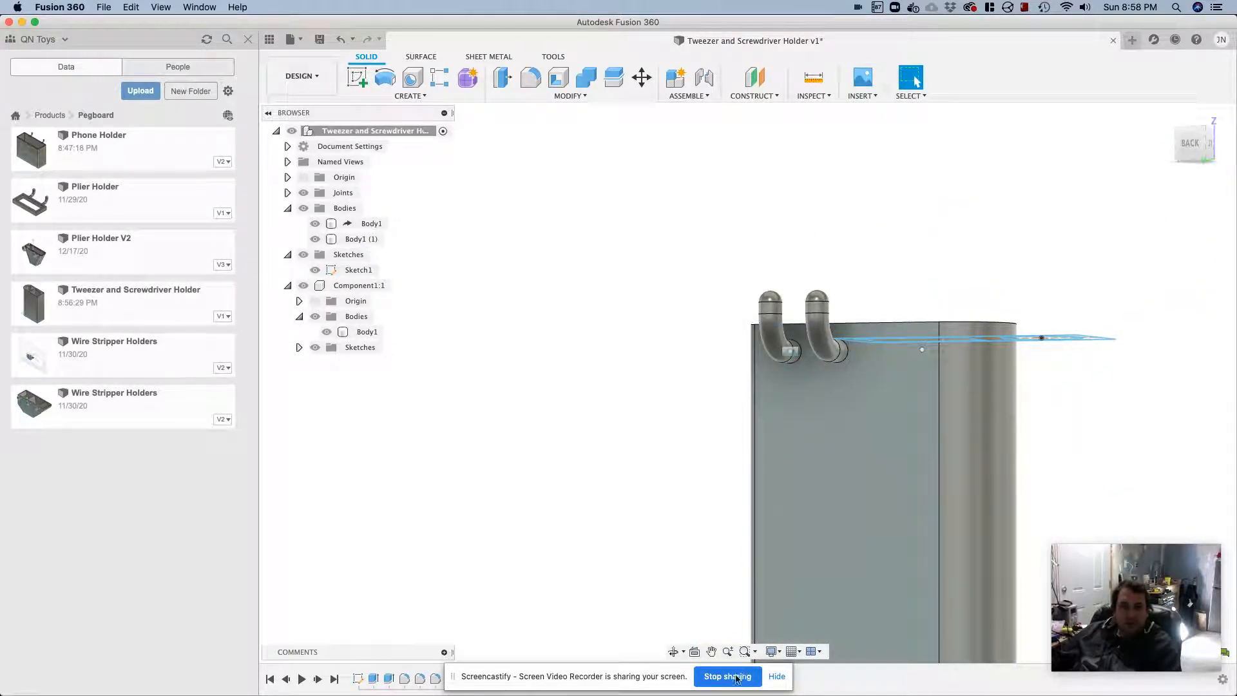
left_click(777, 675)
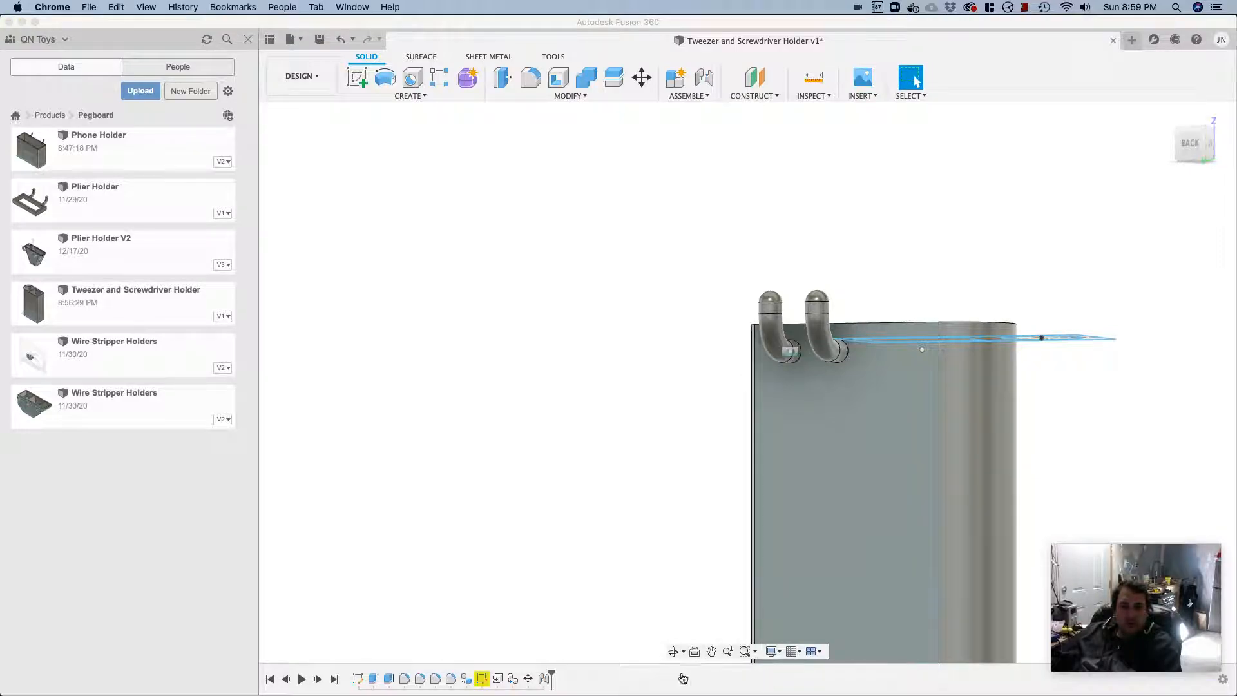
left_click(527, 684)
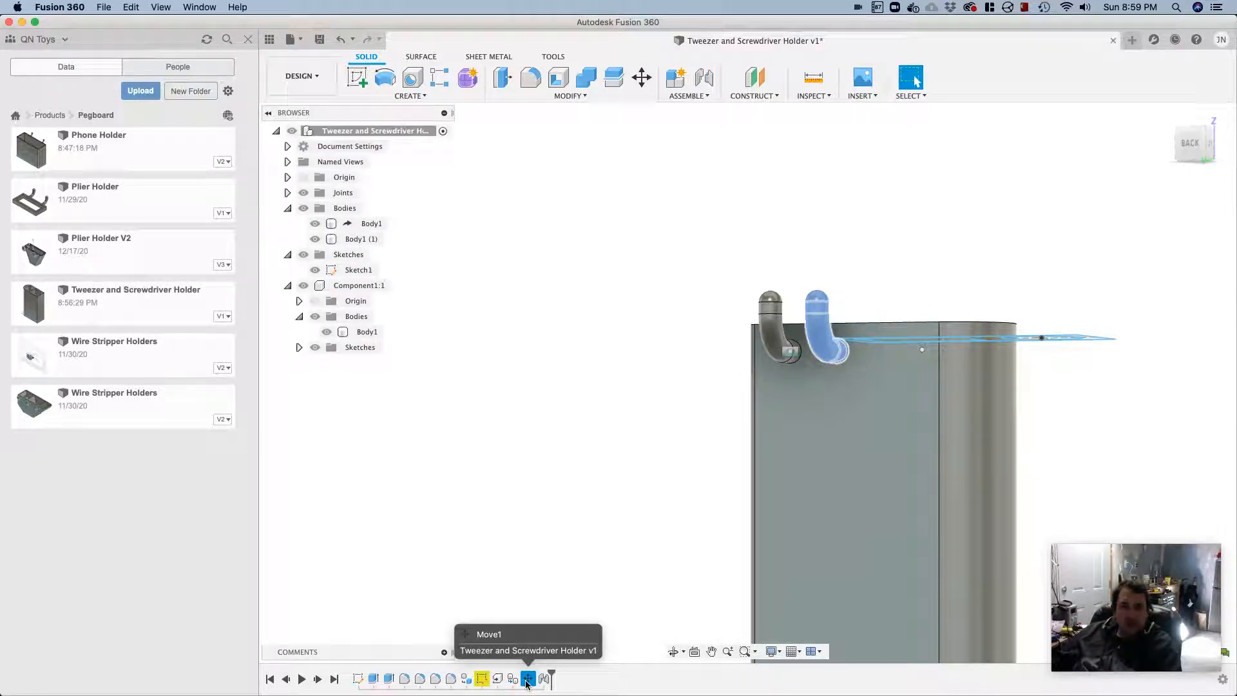
right_click(526, 681)
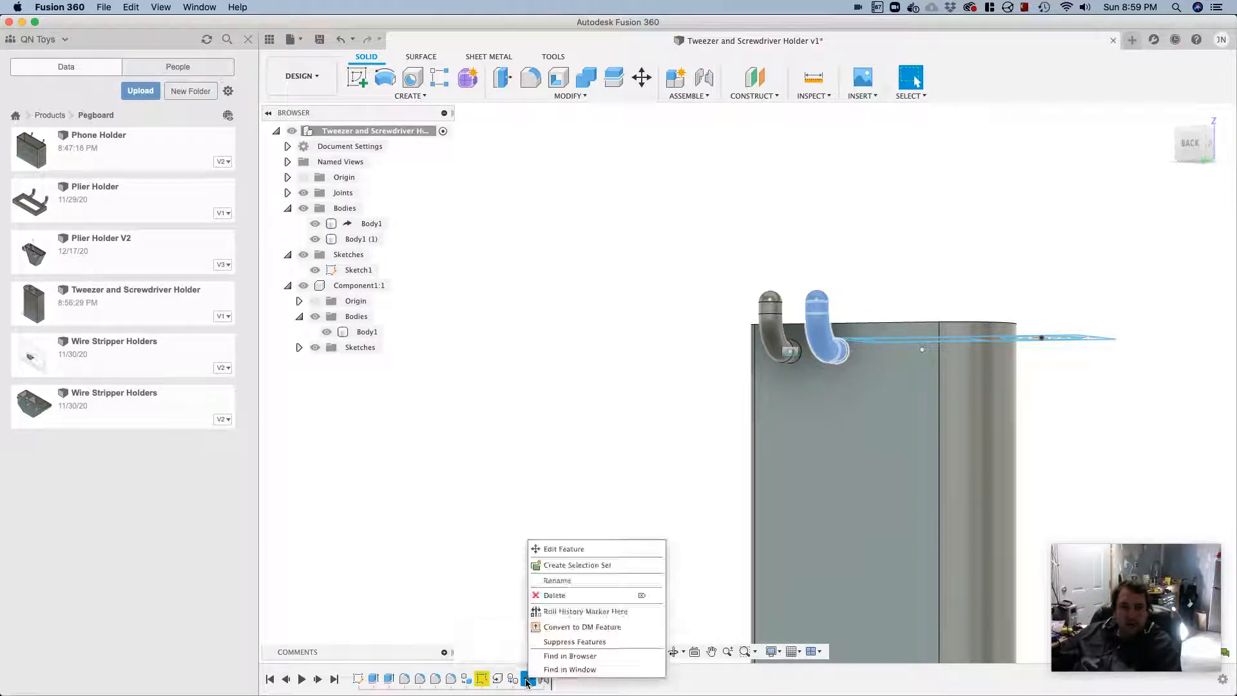
left_click(558, 551)
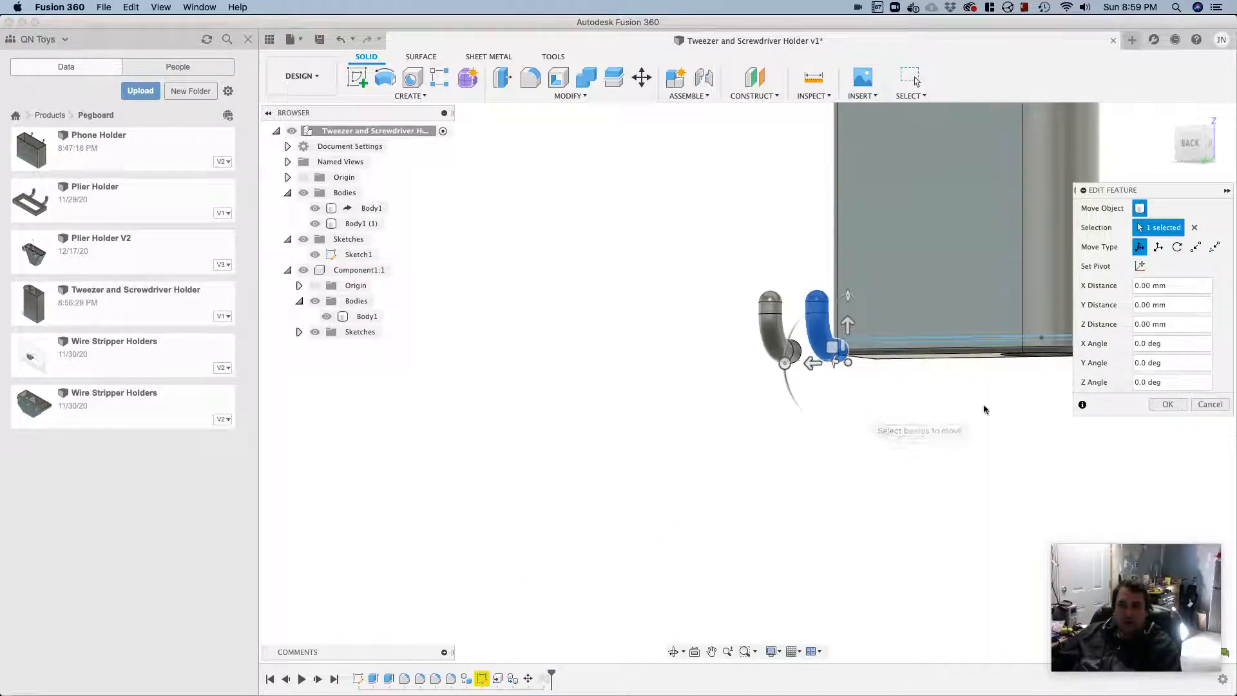
left_click(1194, 406)
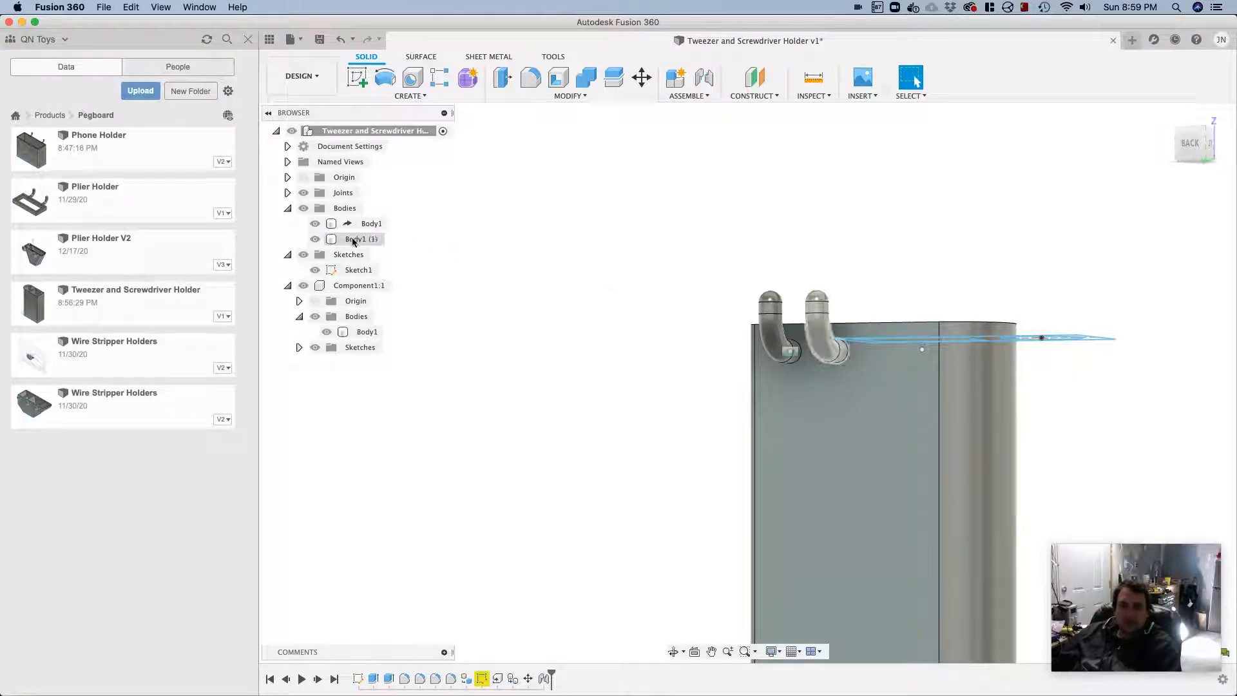
Move the copied hook body -16.4 mm along X to line it up with the second mounting point on the holder's back face
right_click(375, 243)
left_click(386, 250)
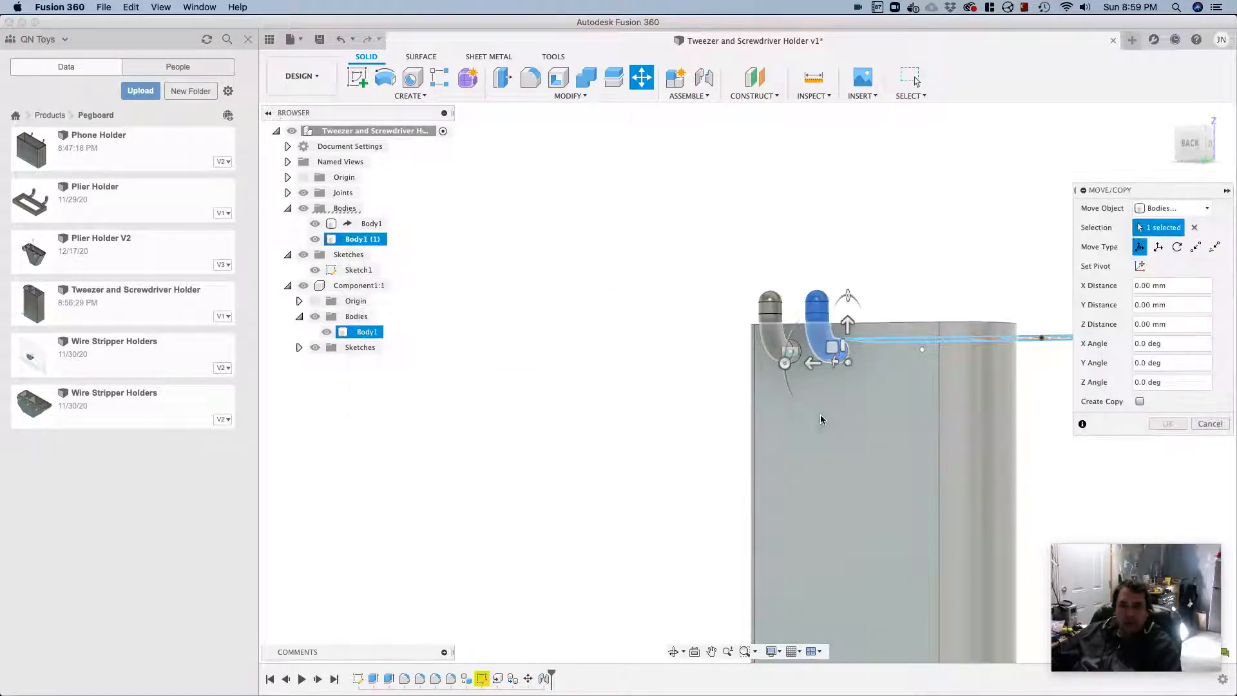
left_click_drag(820, 367, 887, 366)
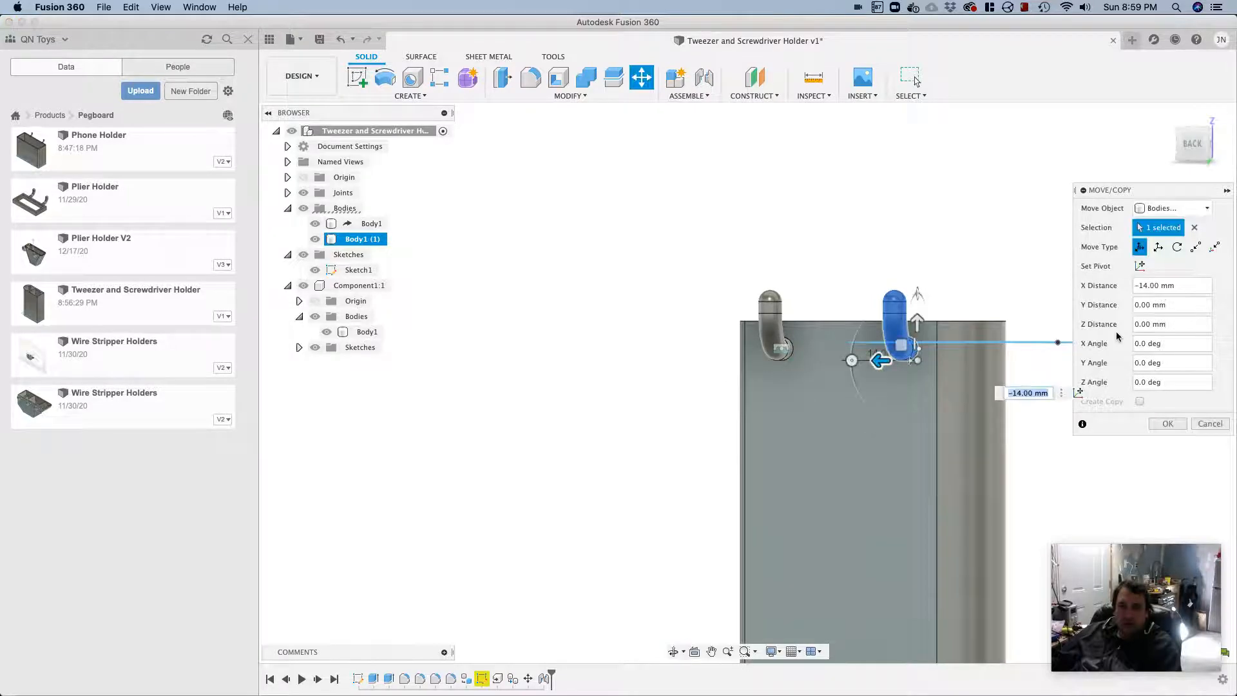
middle_click_drag(867, 456, 883, 465, "shift")
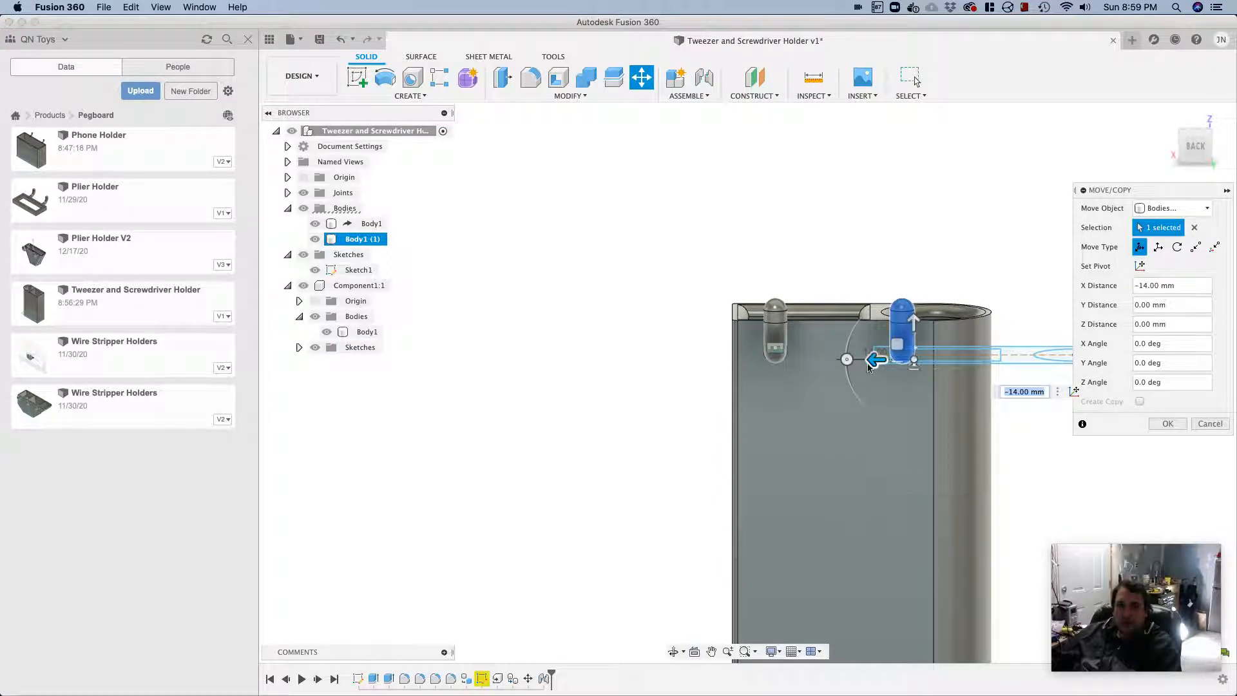
left_click_drag(867, 361, 882, 362)
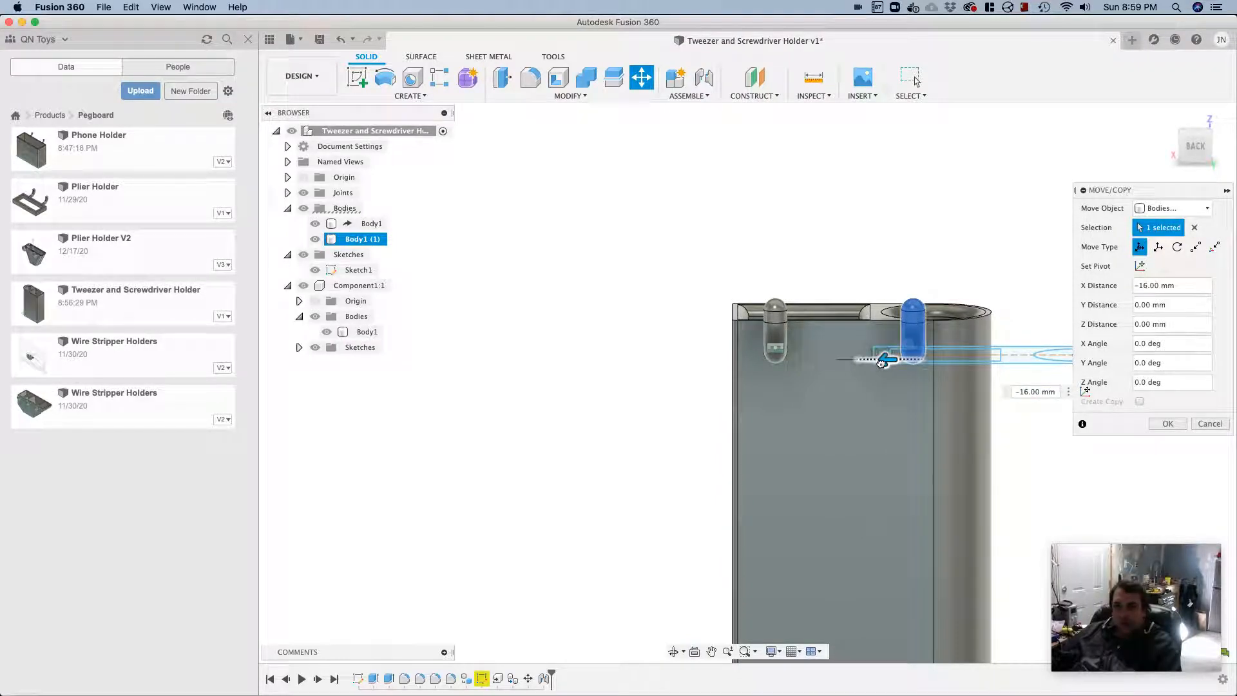
scroll(988, 362, "down", 2)
scroll(987, 361, "up", 3)
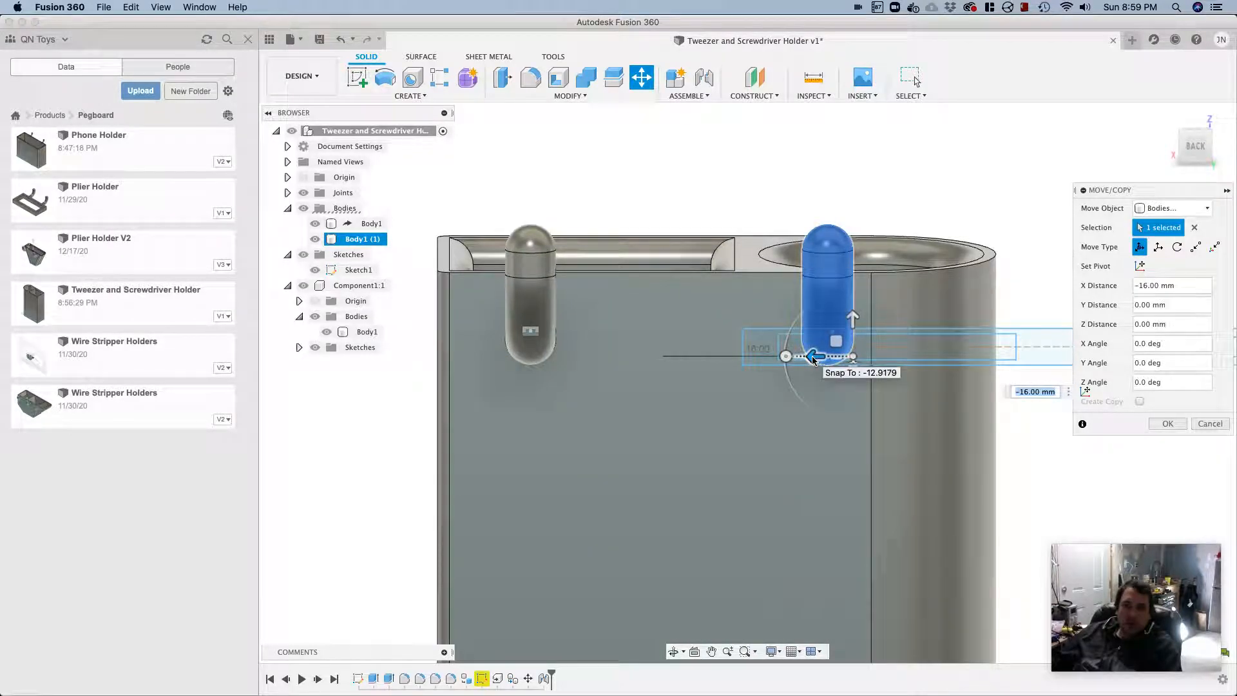
left_click(1030, 391)
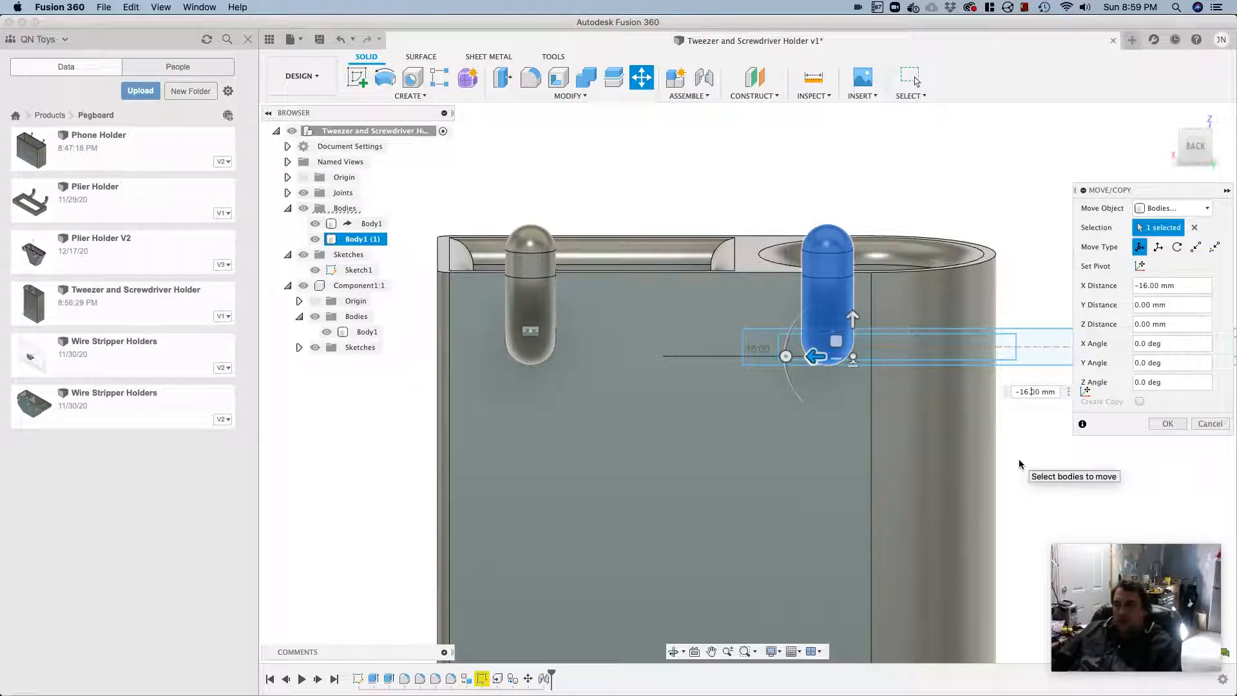
type("4")
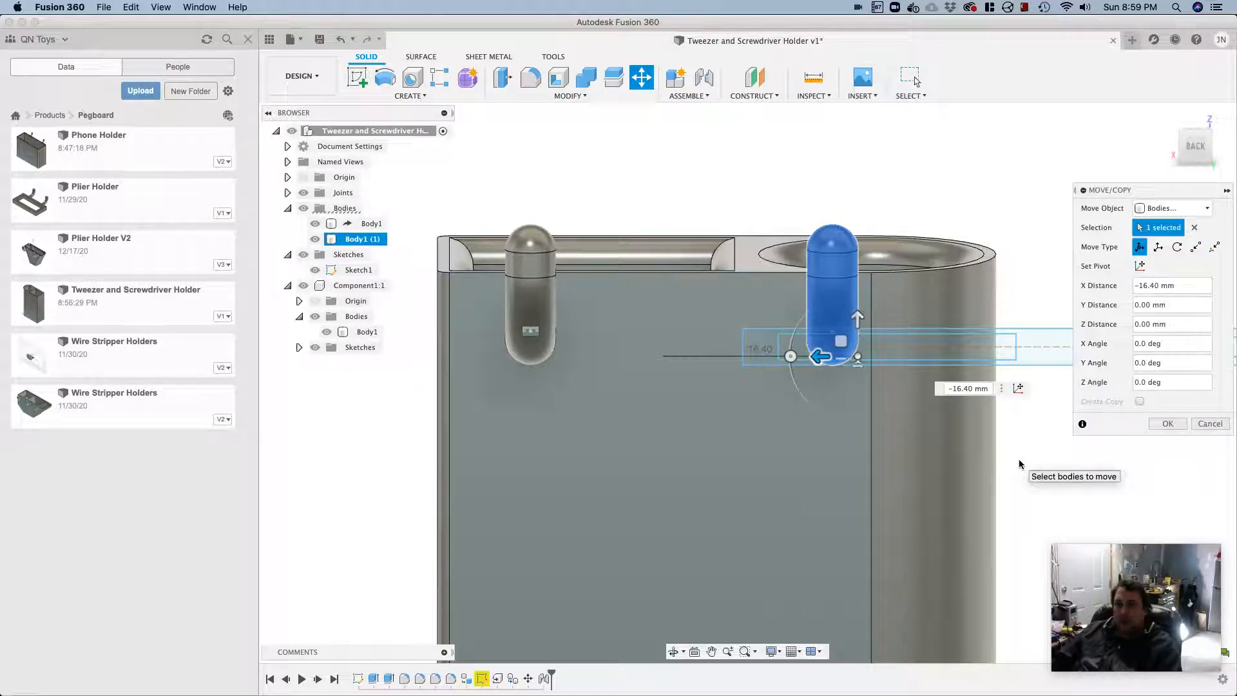
left_click(1169, 426)
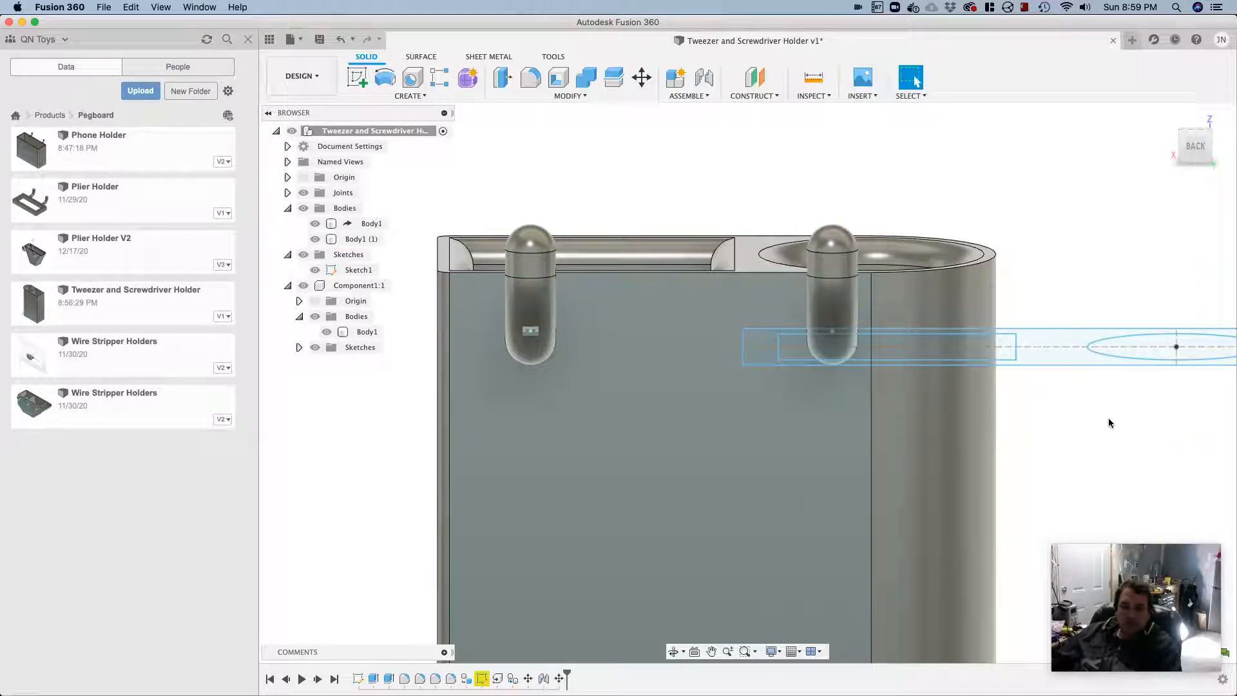
Undo the copied hook's move, the joint and the hook copy, and redo them all
middle_click_drag(1108, 418, 1060, 426, "shift")
scroll(1060, 426, "down", 3)
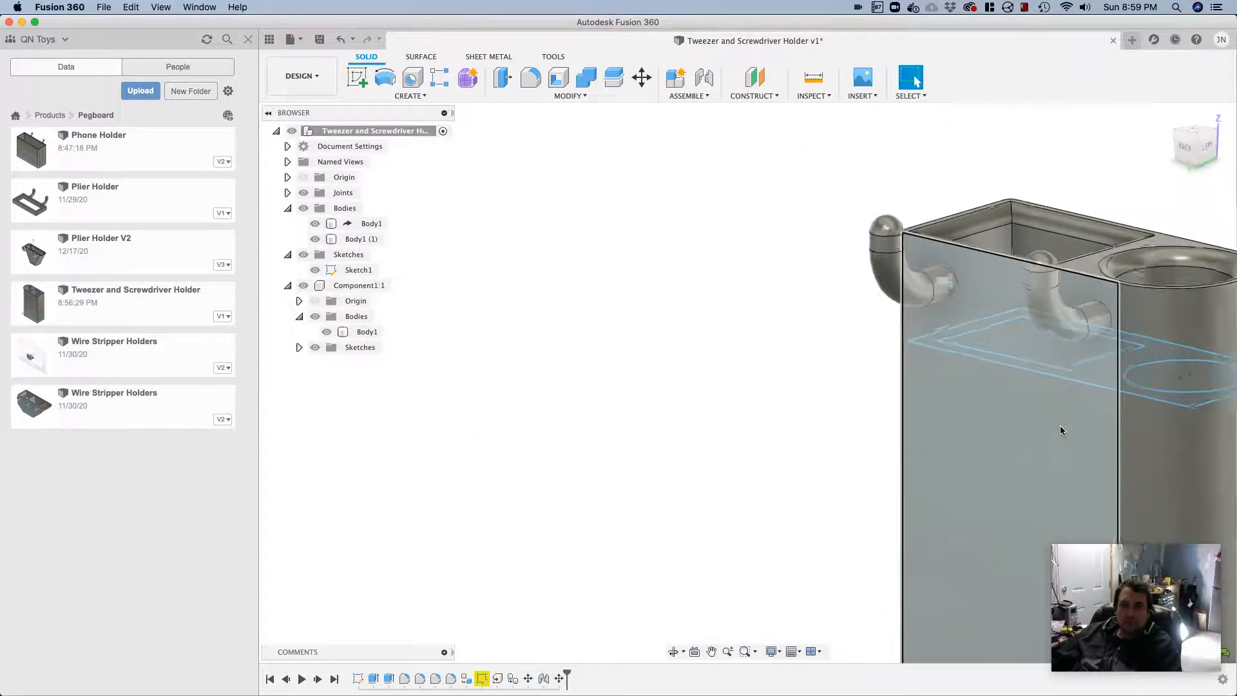
scroll(1144, 435, "down", 8)
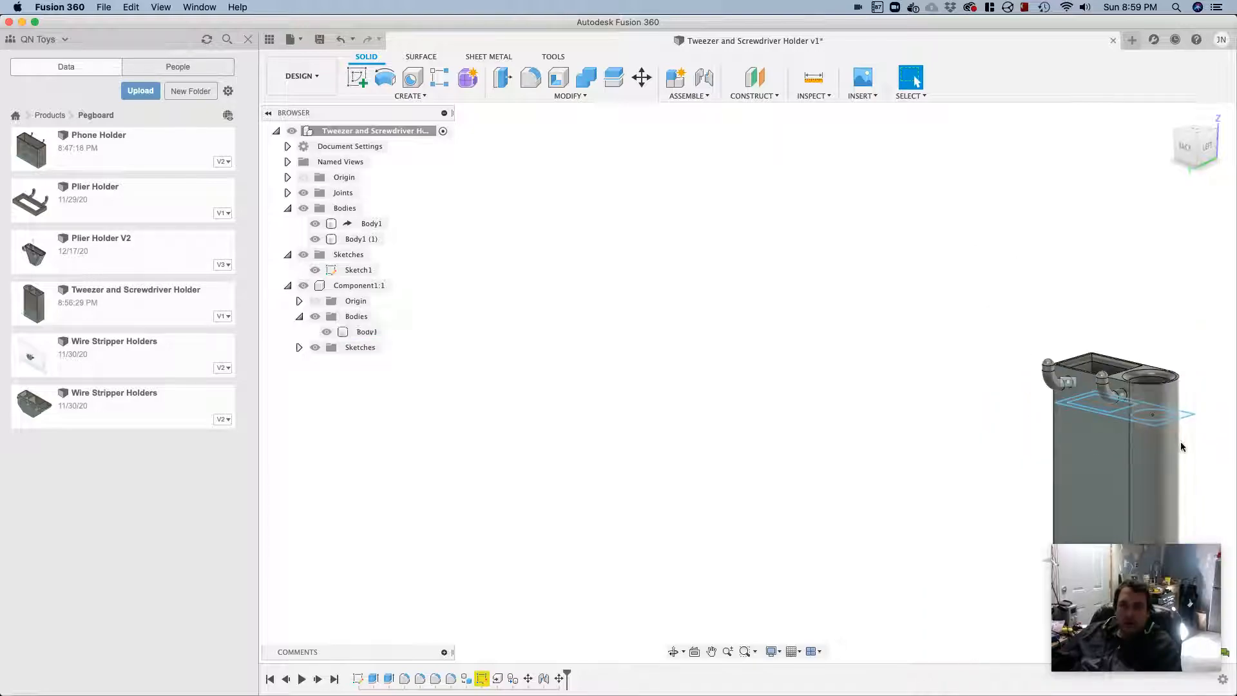
right_click_drag(1180, 441, 961, 413)
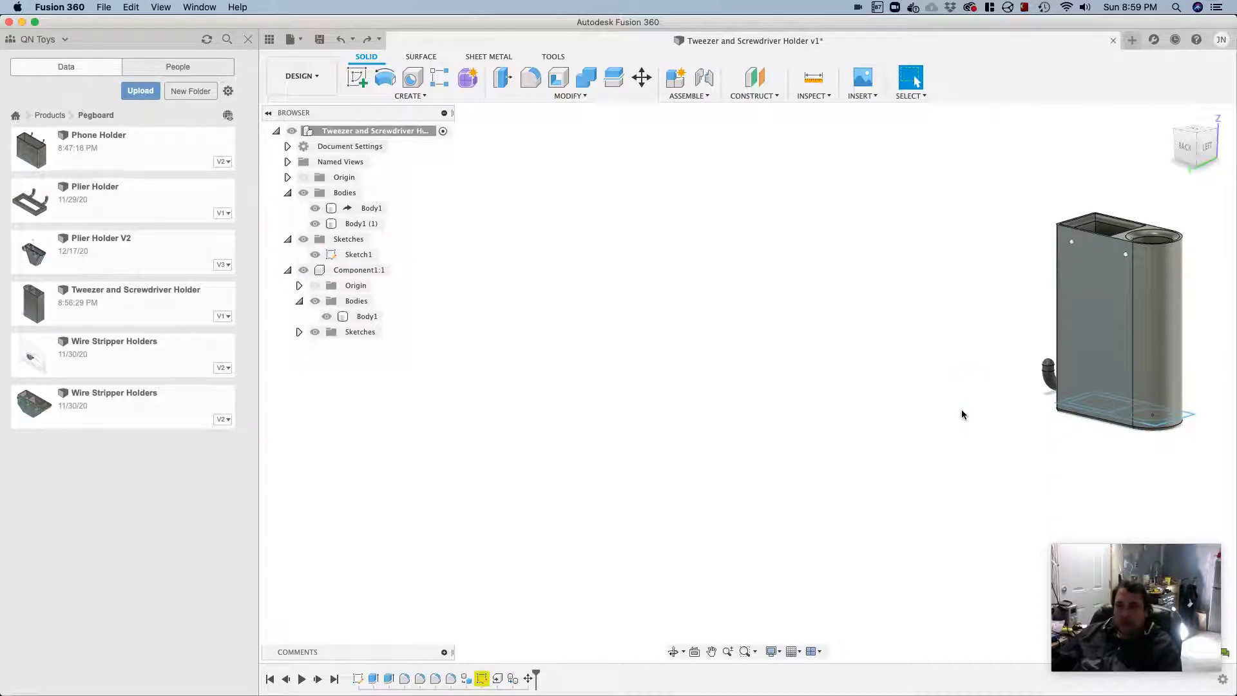
key("super+z")
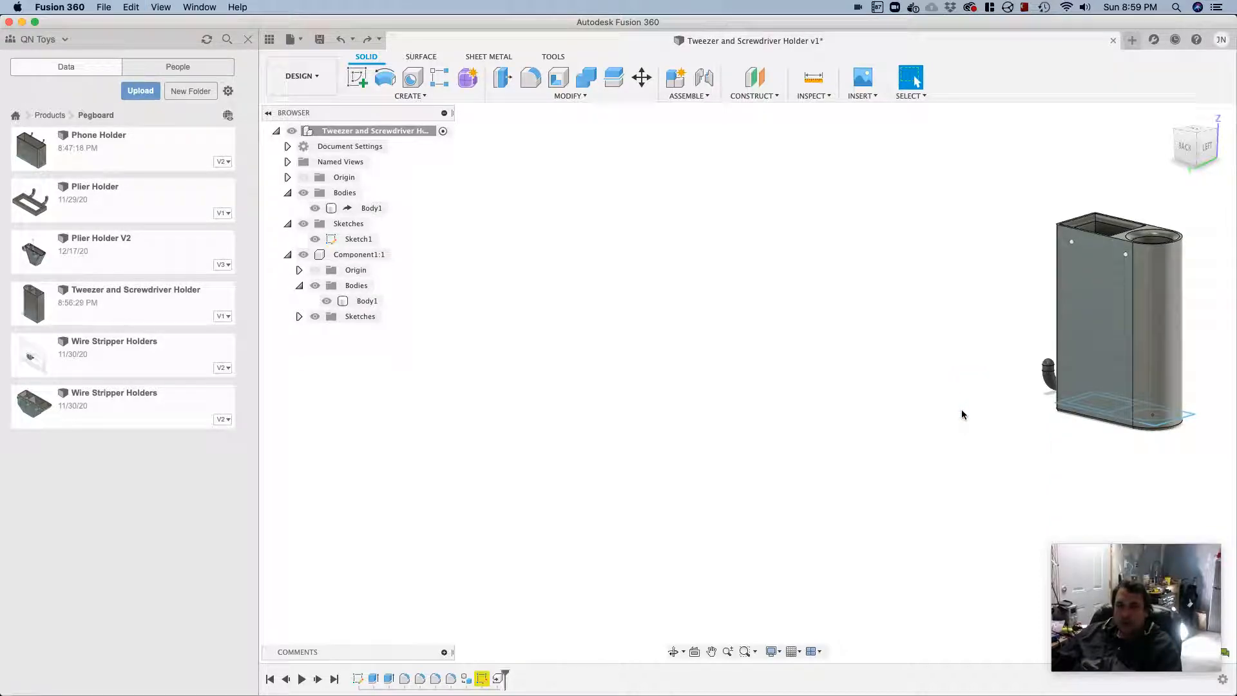
key("super+shift+z")
key("super+shift+z")
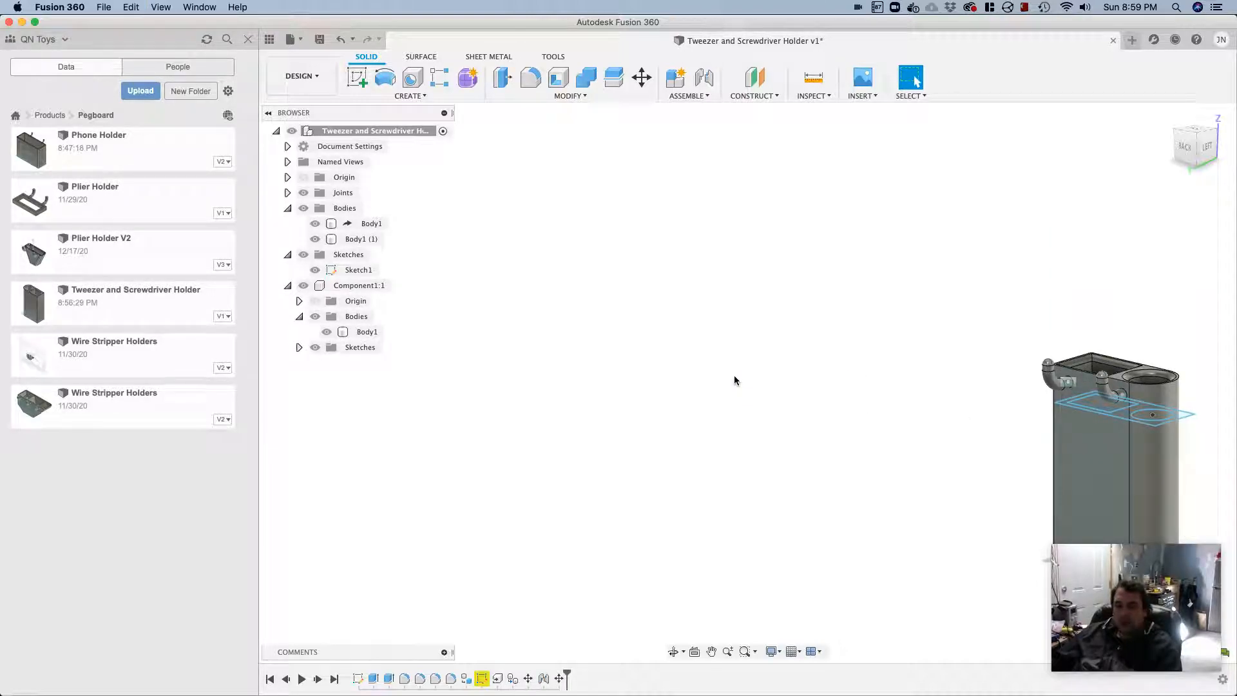
scroll(917, 404, "down", 5)
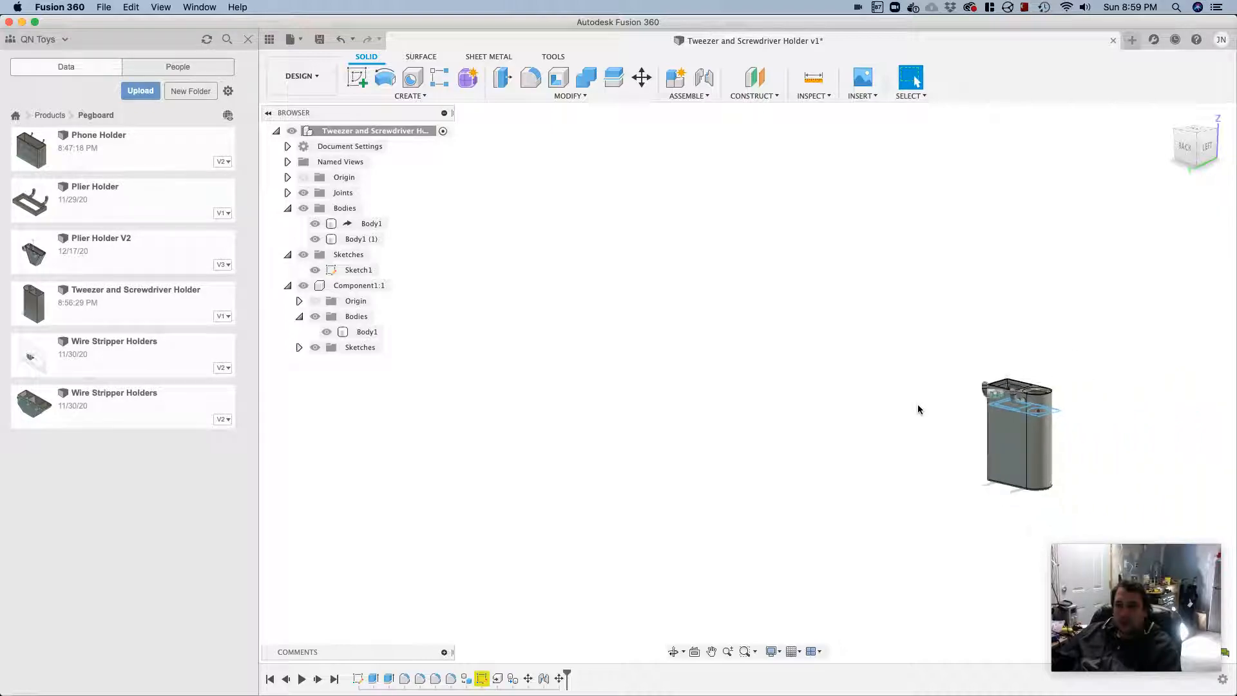
mouse_move(911, 428)
middle_mouse_down("shift")
mouse_move(947, 434)
mouse_move(1009, 371)
mouse_move(972, 326)
mouse_move(831, 403)
mouse_move(823, 492)
mouse_move(1042, 499)
mouse_move(1204, 395)
mouse_move(1203, 469)
middle_mouse_up("shift")
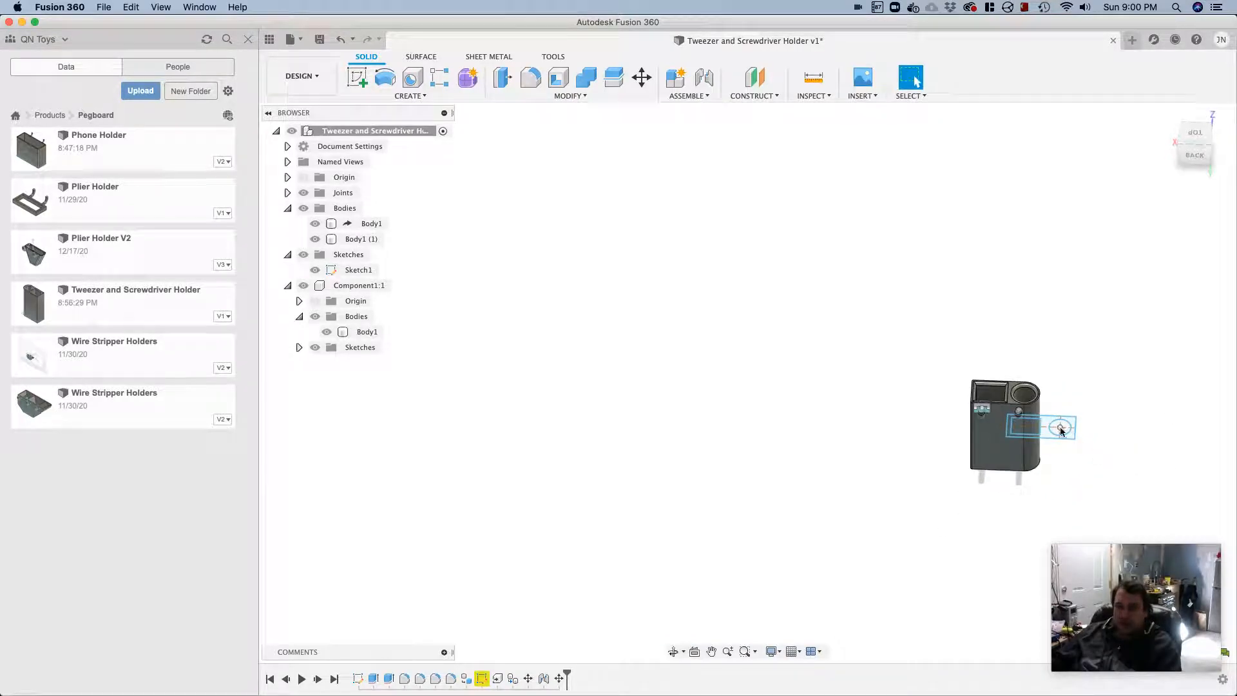